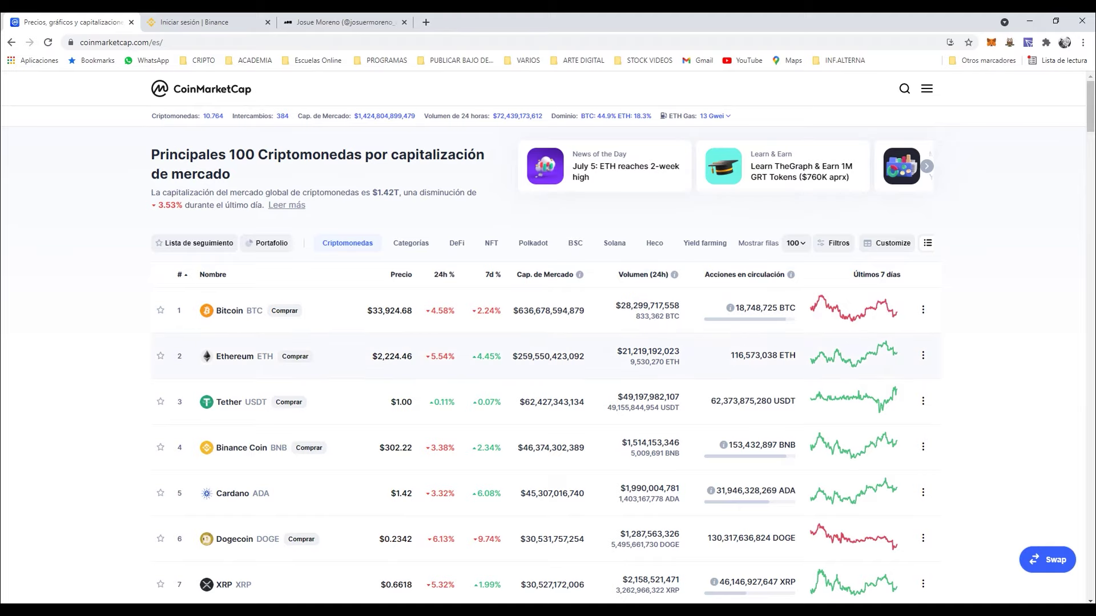
Glance over the CoinMarketCap price list, then switch to the Foundation profile tab.
scroll(548, 310, "down", 1)
scroll(548, 311, "up", 1)
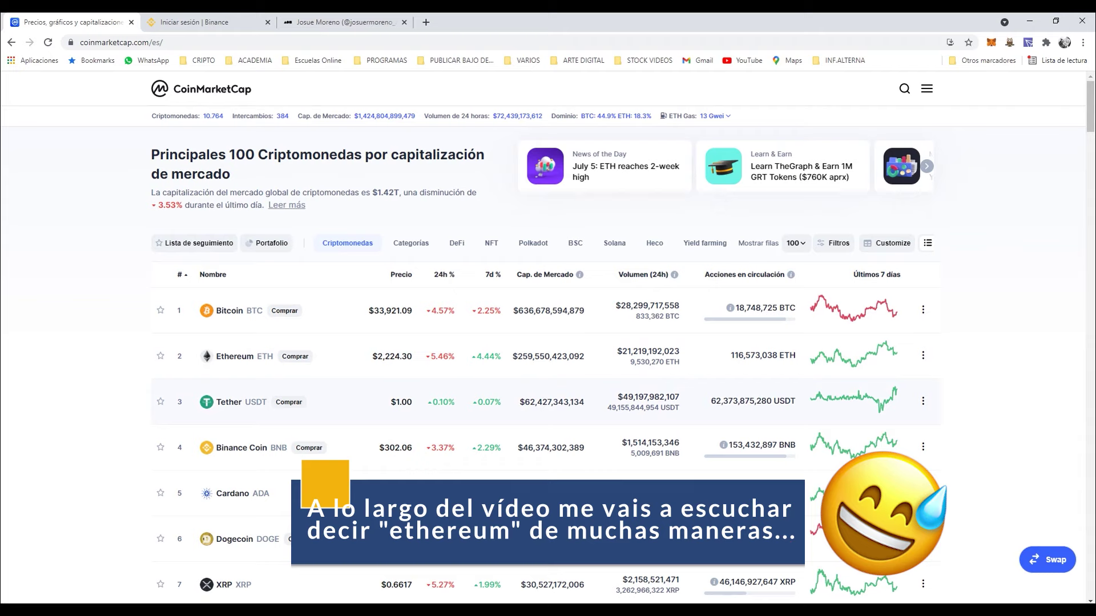
scroll(548, 342, "down", 1)
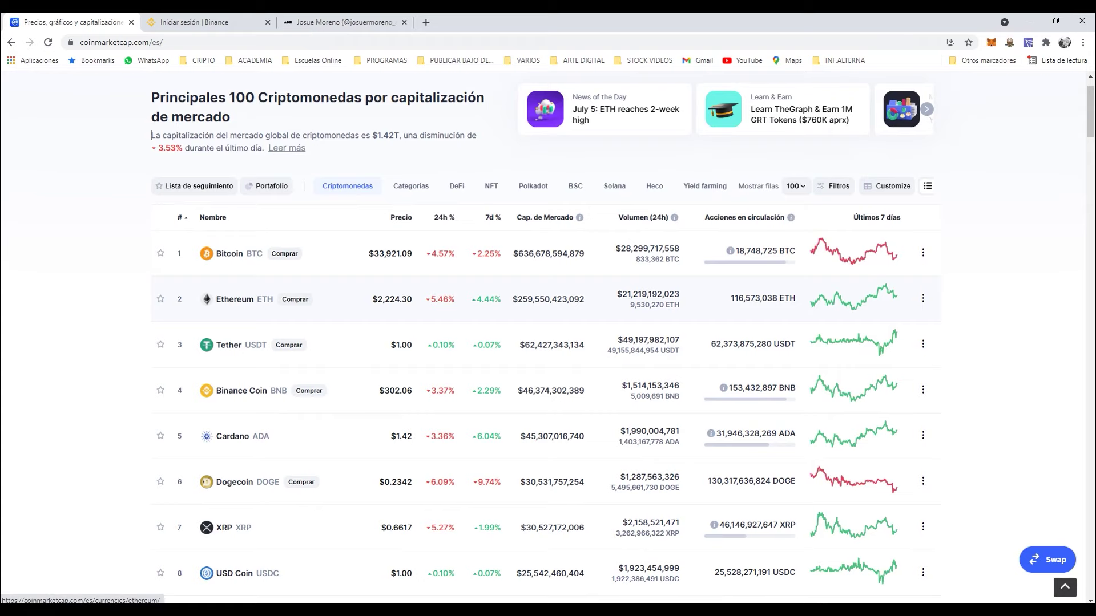
scroll(152, 135, "up", 1)
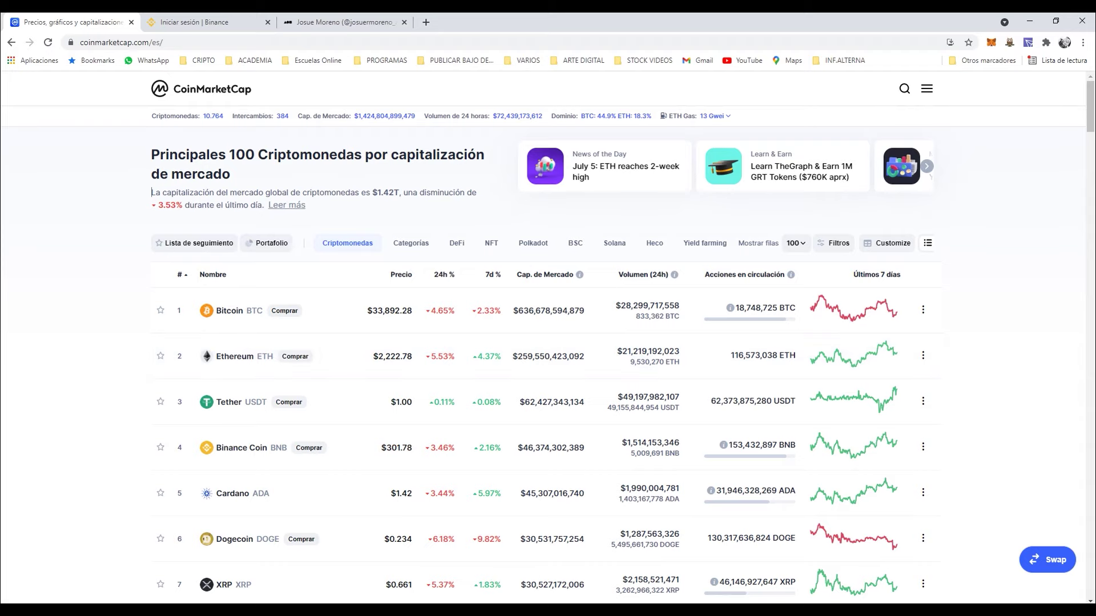
left_click(343, 22)
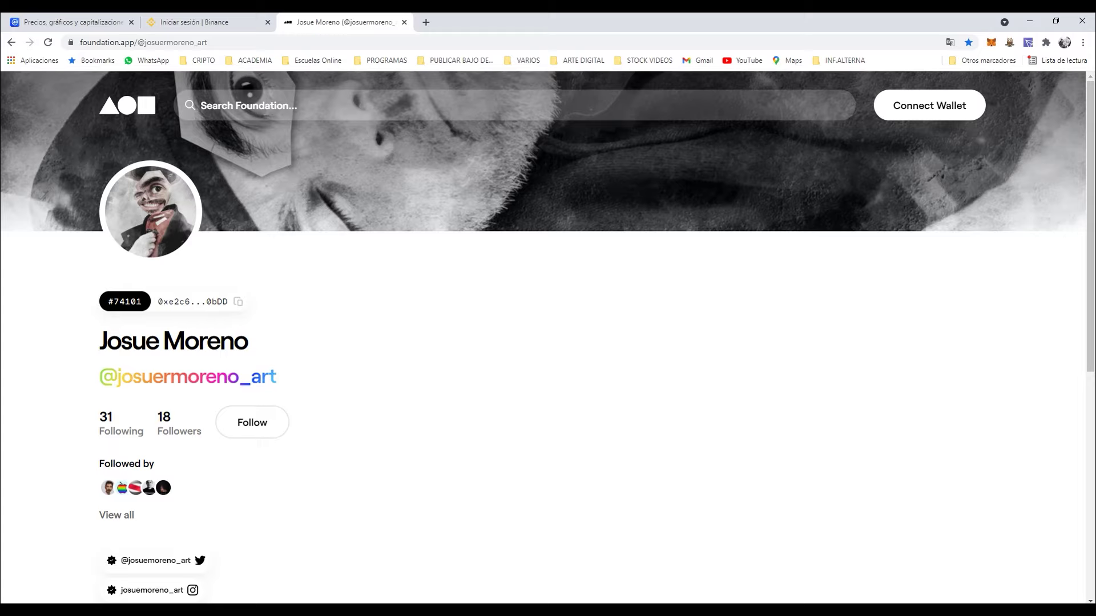
Switch to the 'Iniciar sesión | Binance' tab with the sign-in form.
left_click(206, 22)
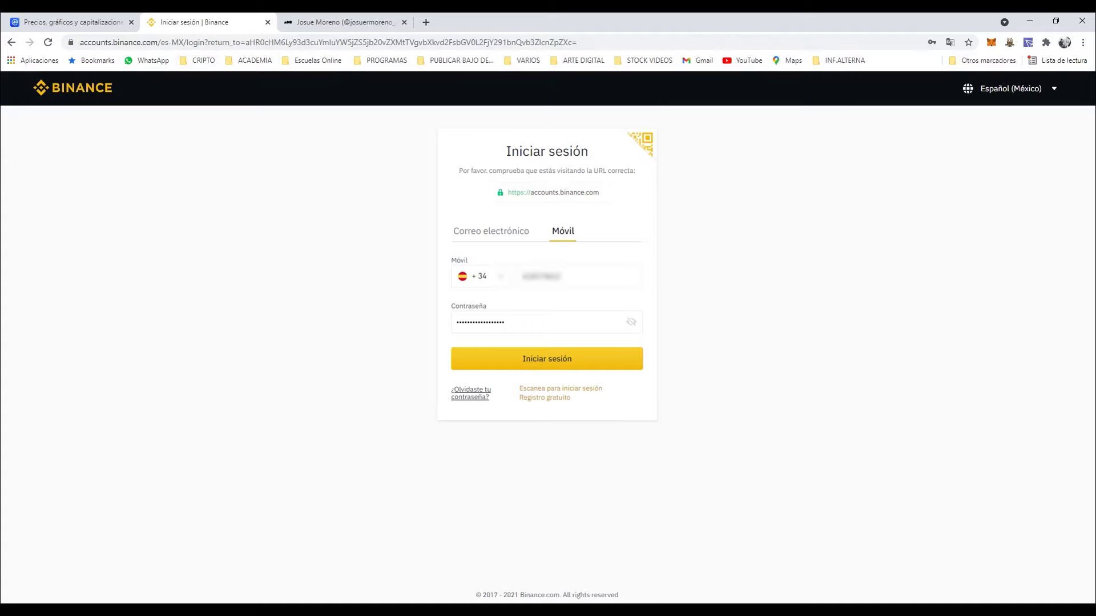
Submit the Binance login and solve the slider puzzle captcha.
key("Return")
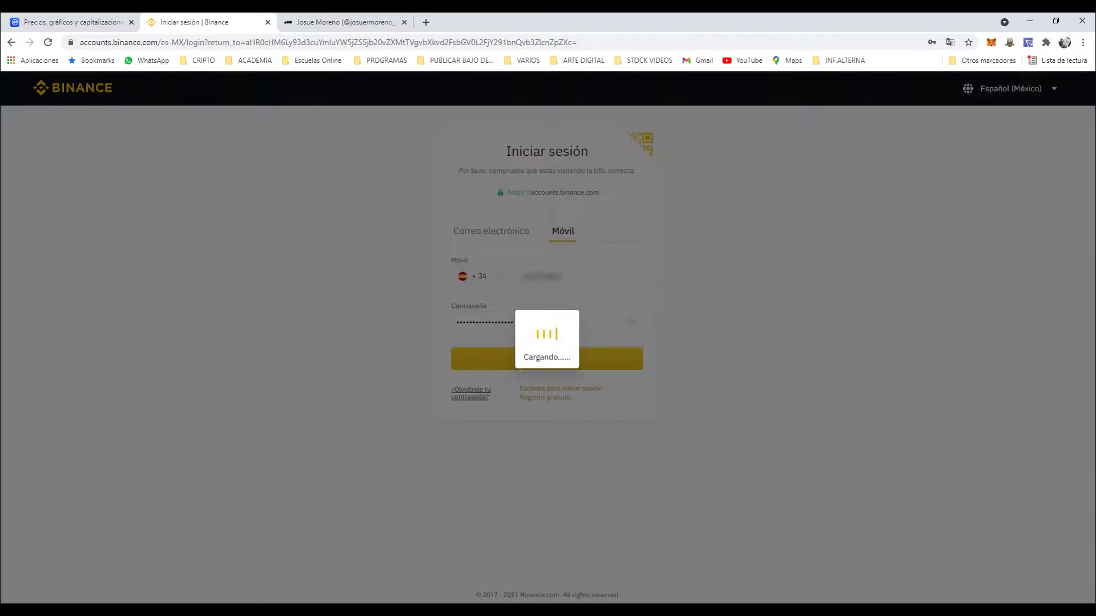
left_click_drag(471, 400, 524, 400)
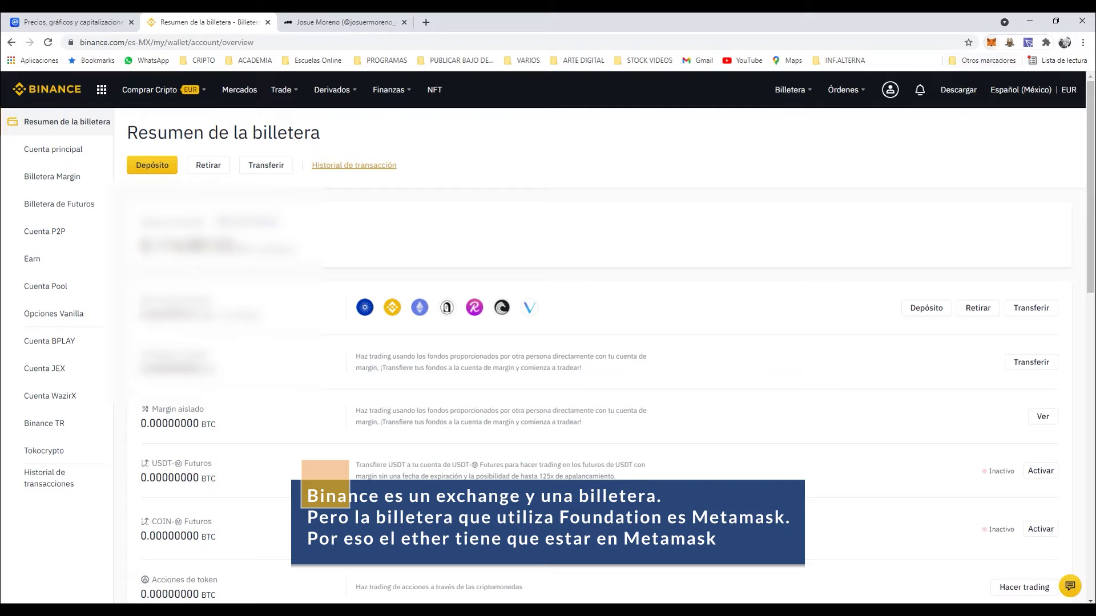
Unlock MetaMask with the wallet password, check the network list, and close the popup.
left_click(991, 42)
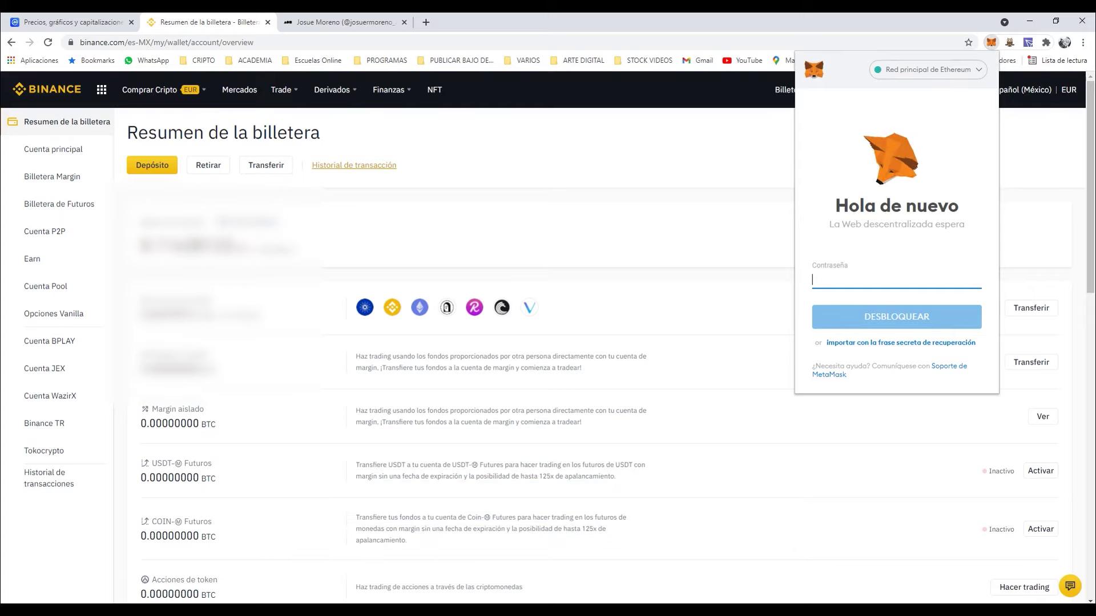
type("•••••••••••••••")
key("Return")
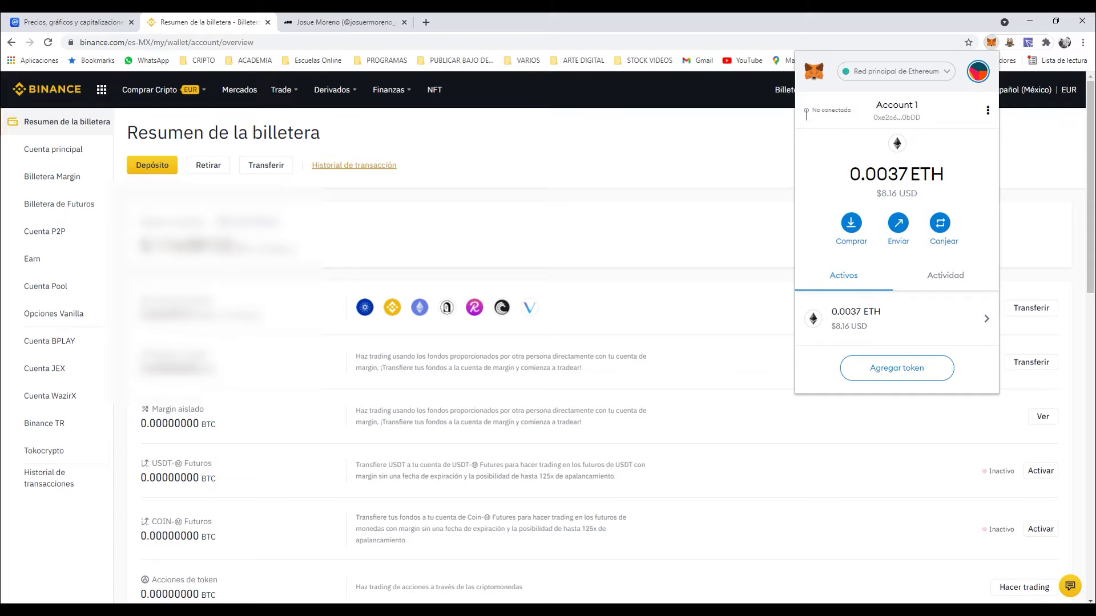
left_click(896, 71)
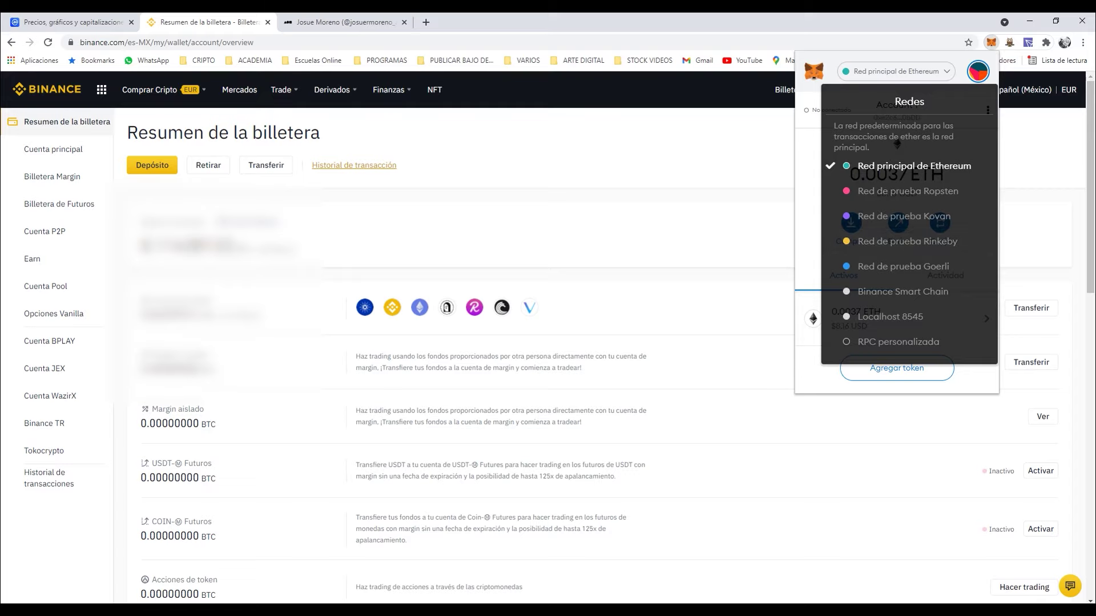
key("Escape")
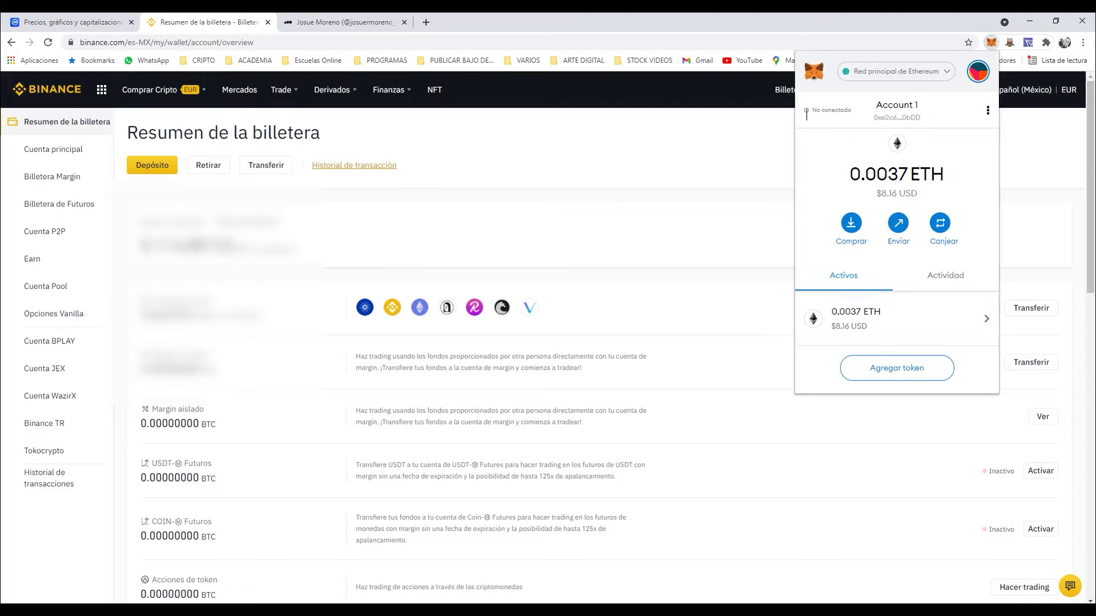
key("Escape")
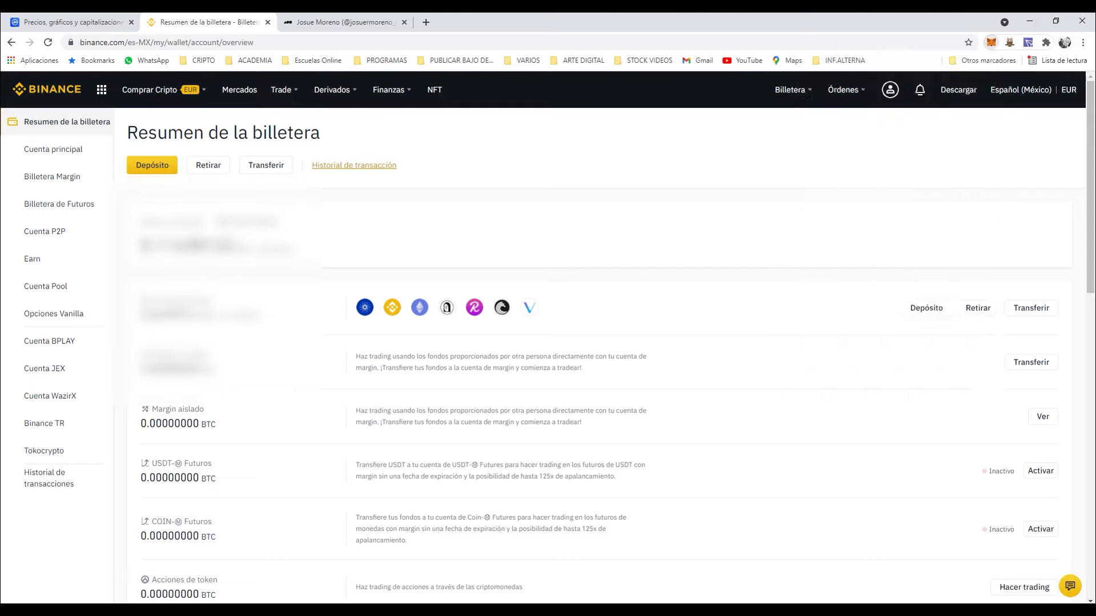
mouse_move(163, 89)
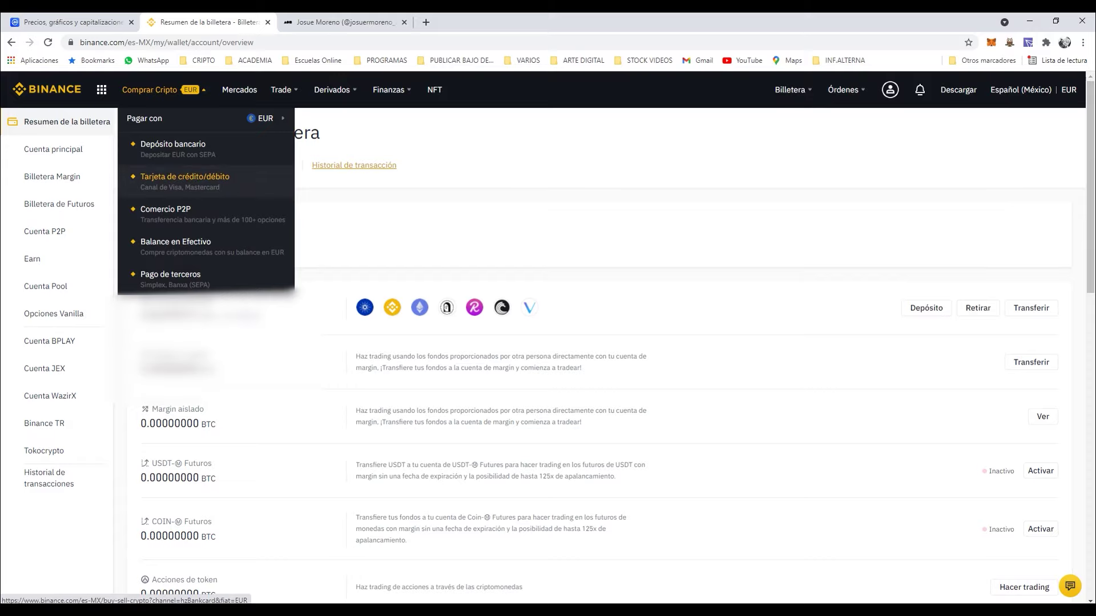
Set up a credit/debit card purchase of 350 EUR worth of ETH.
left_click(184, 181)
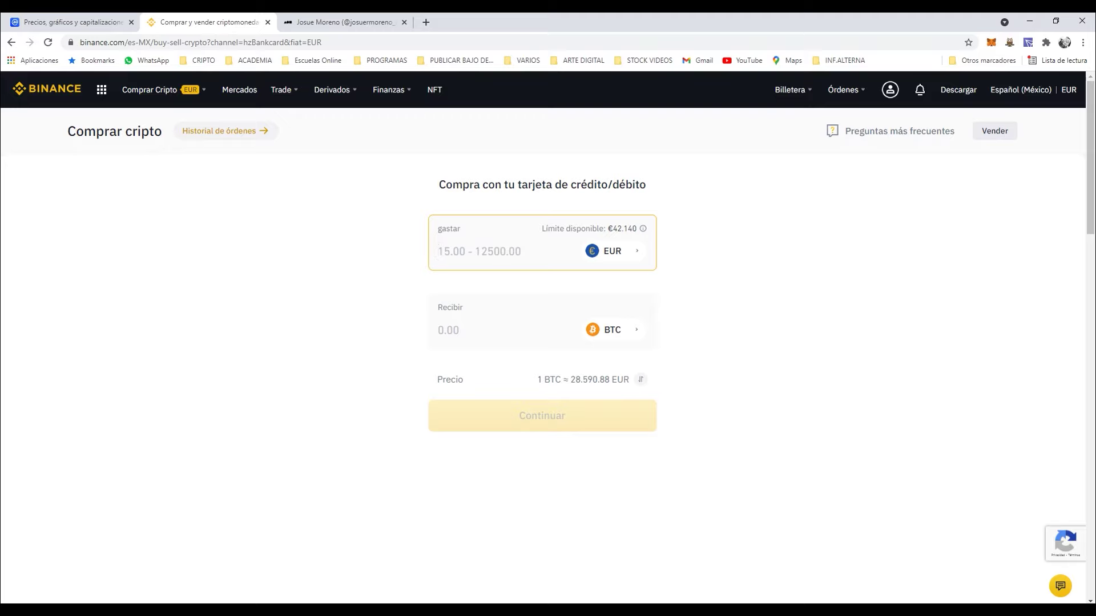
type("350")
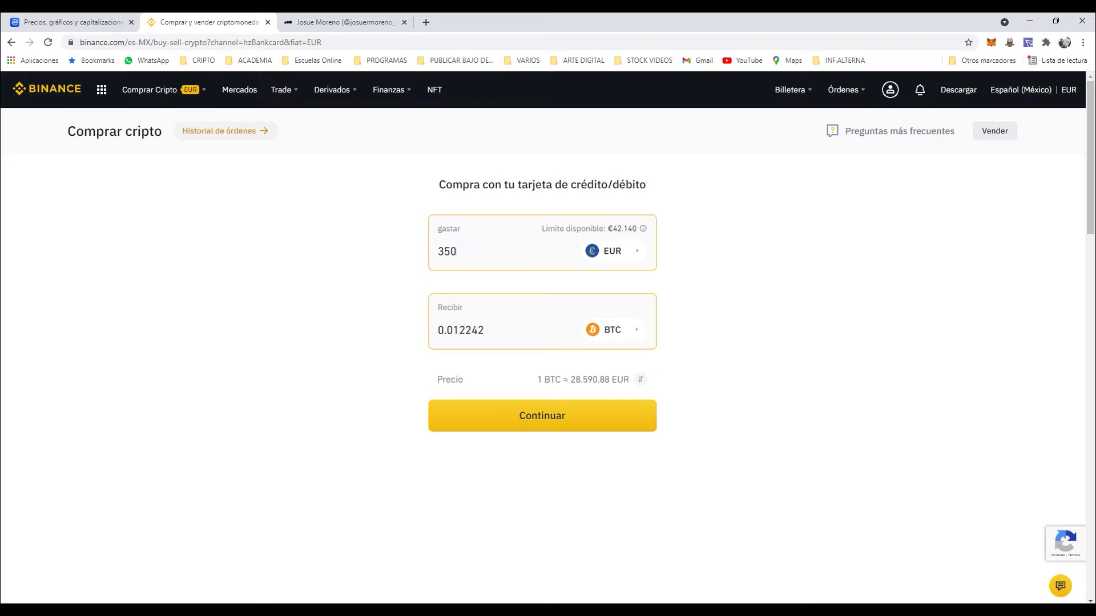
left_click(610, 330)
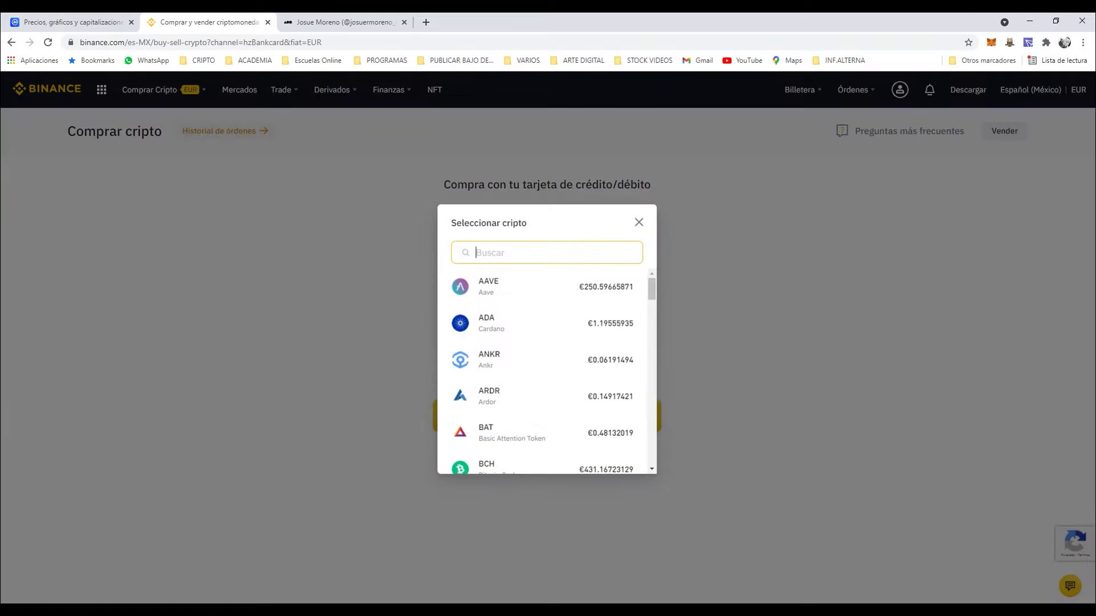
type("ETH")
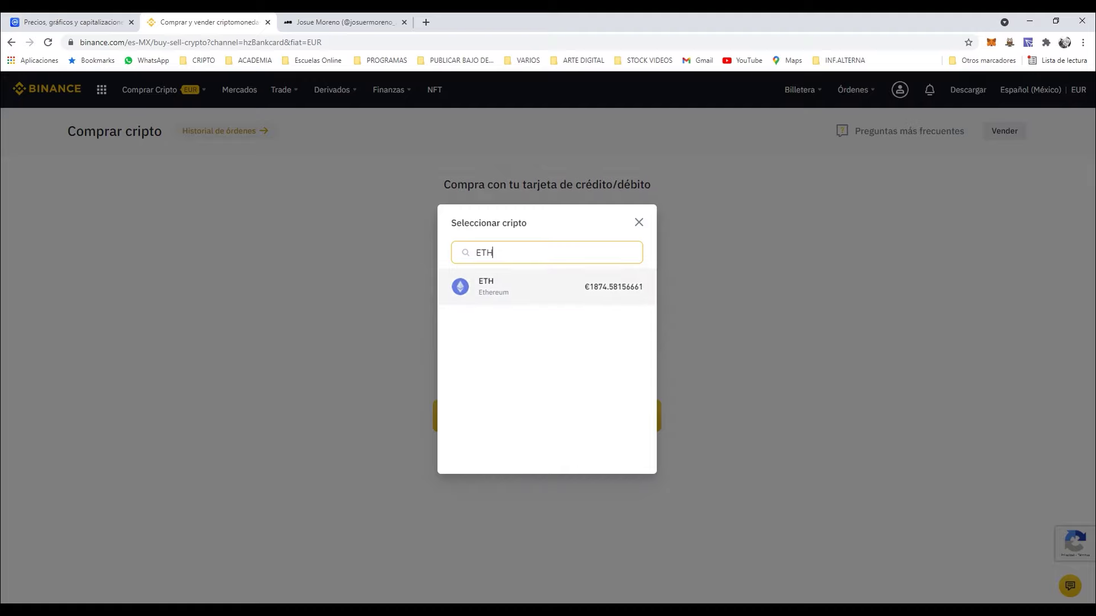
left_click(485, 286)
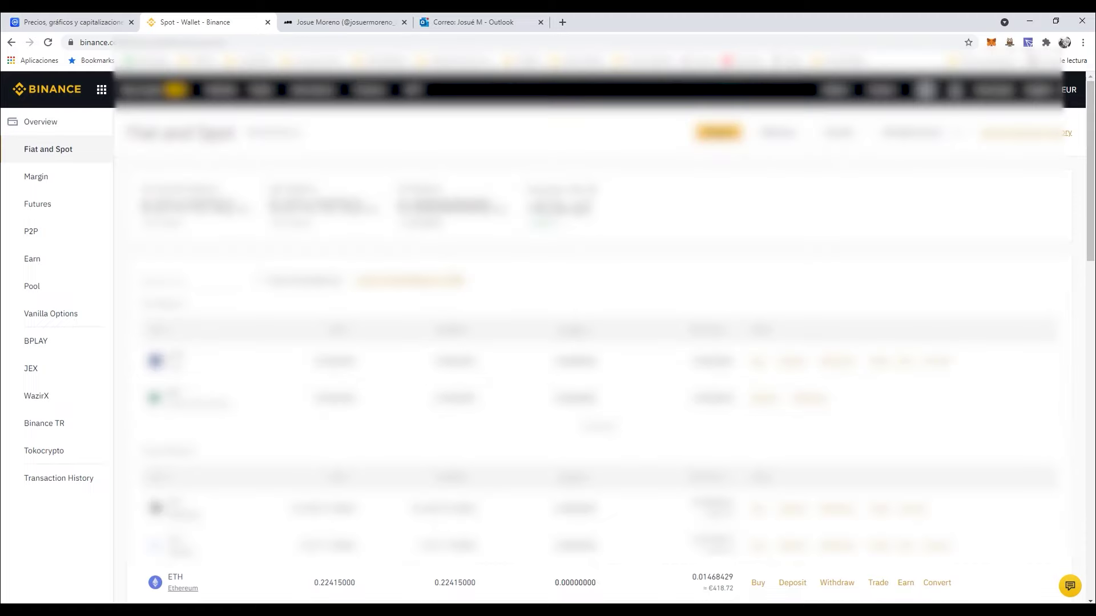
Find the €418.72 ETH holding in the Spot wallet and start withdrawing it.
scroll(548, 342, "down", 1)
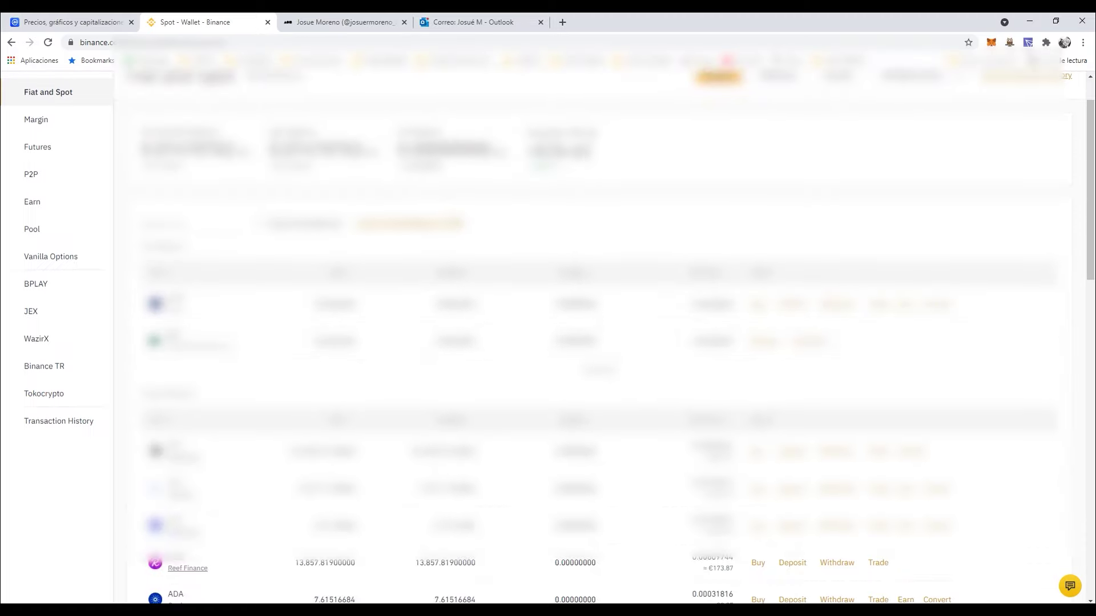
scroll(548, 342, "up", 1)
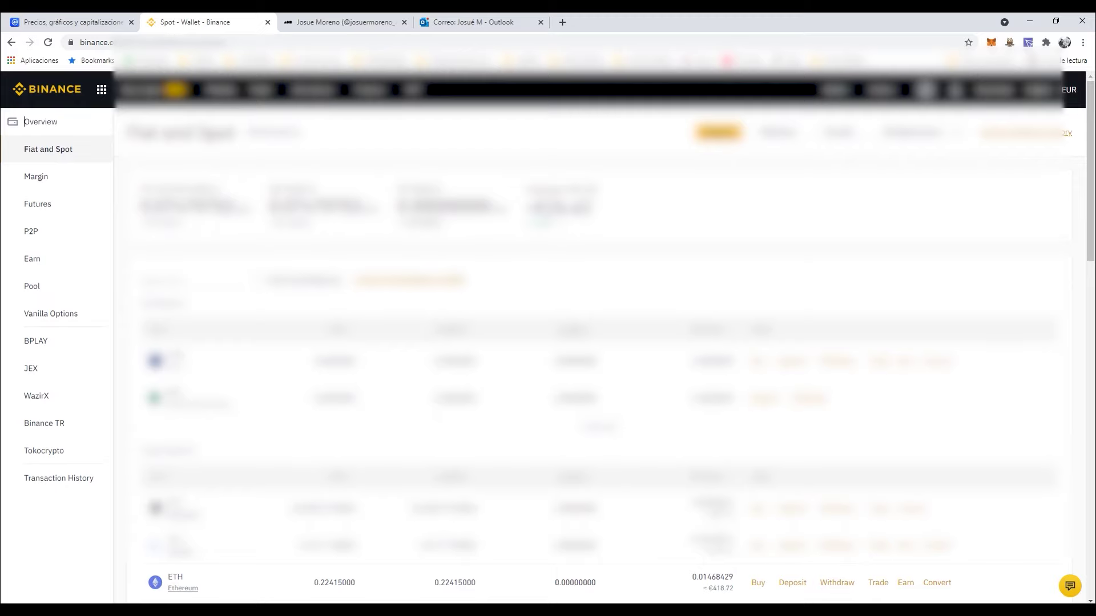
scroll(183, 417, "down", 3)
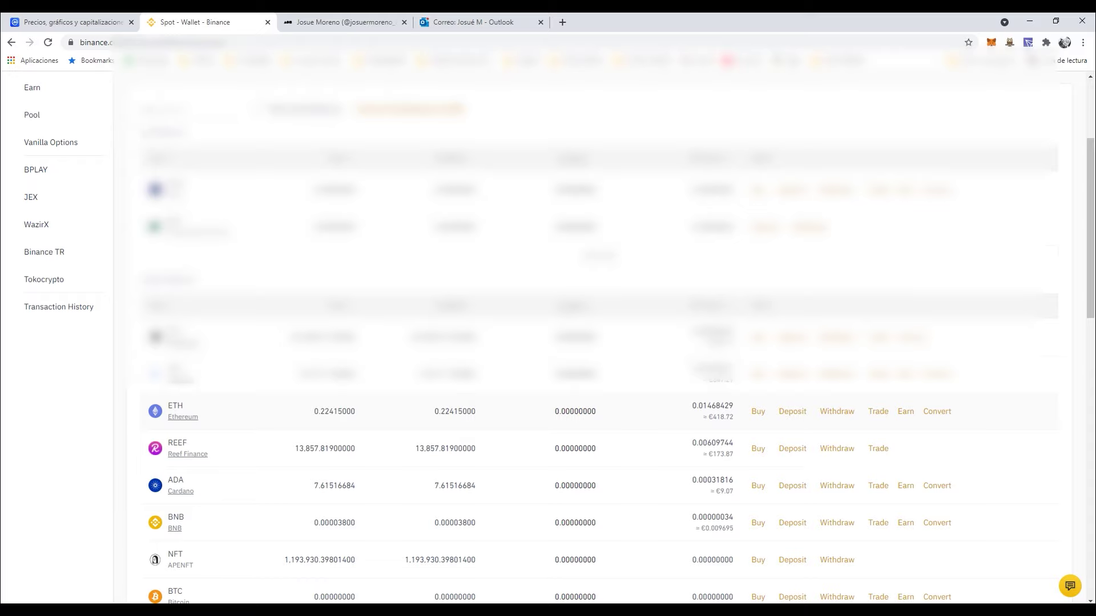
left_click_drag(707, 416, 724, 418)
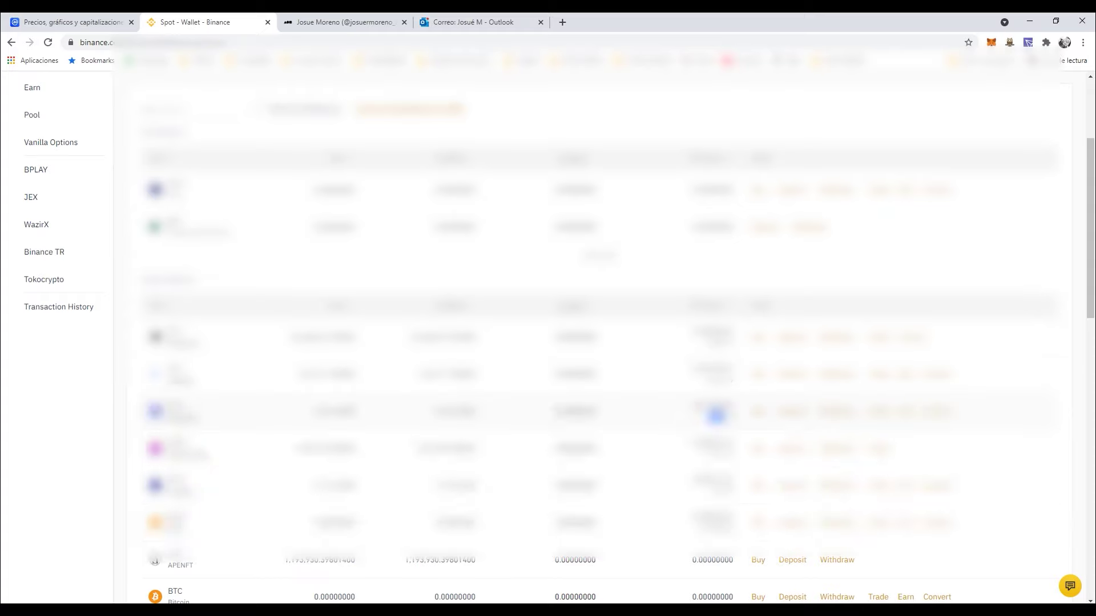
scroll(548, 343, "up", 3)
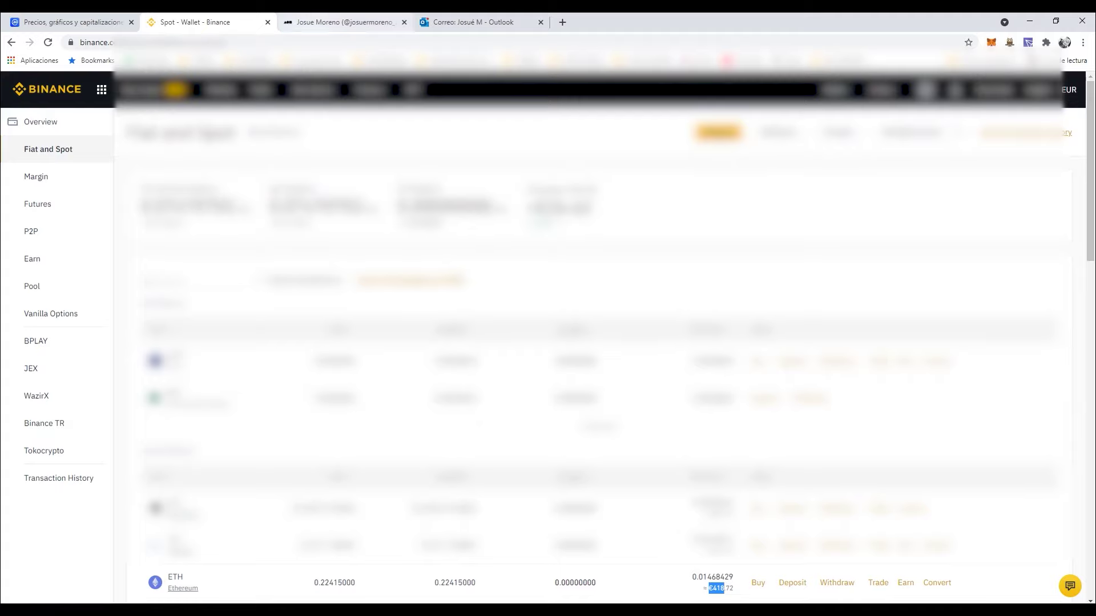
scroll(547, 342, "down", 2)
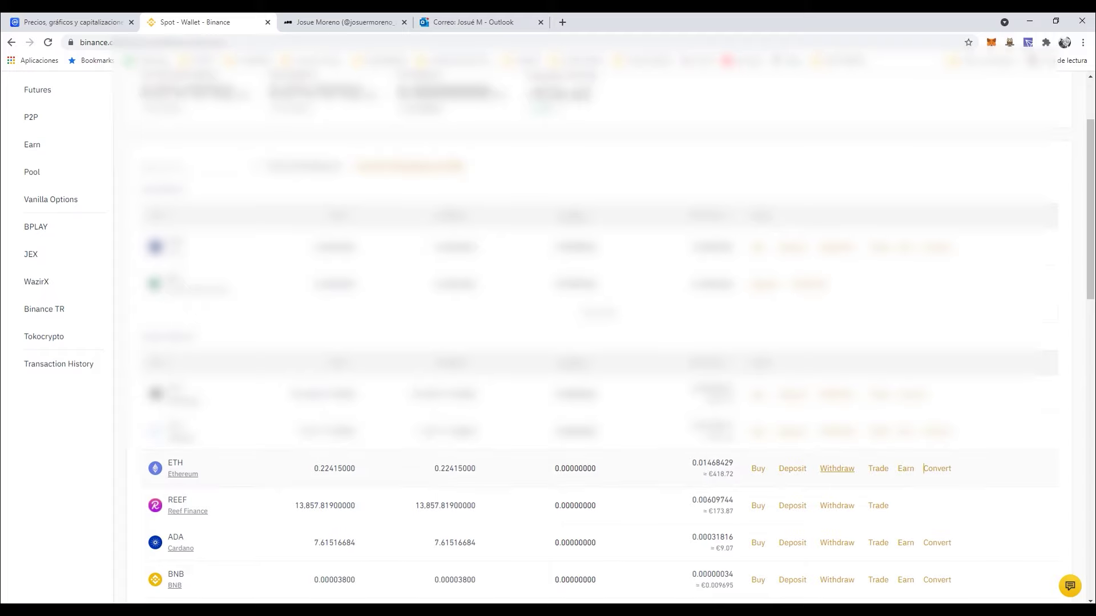
left_click(837, 468)
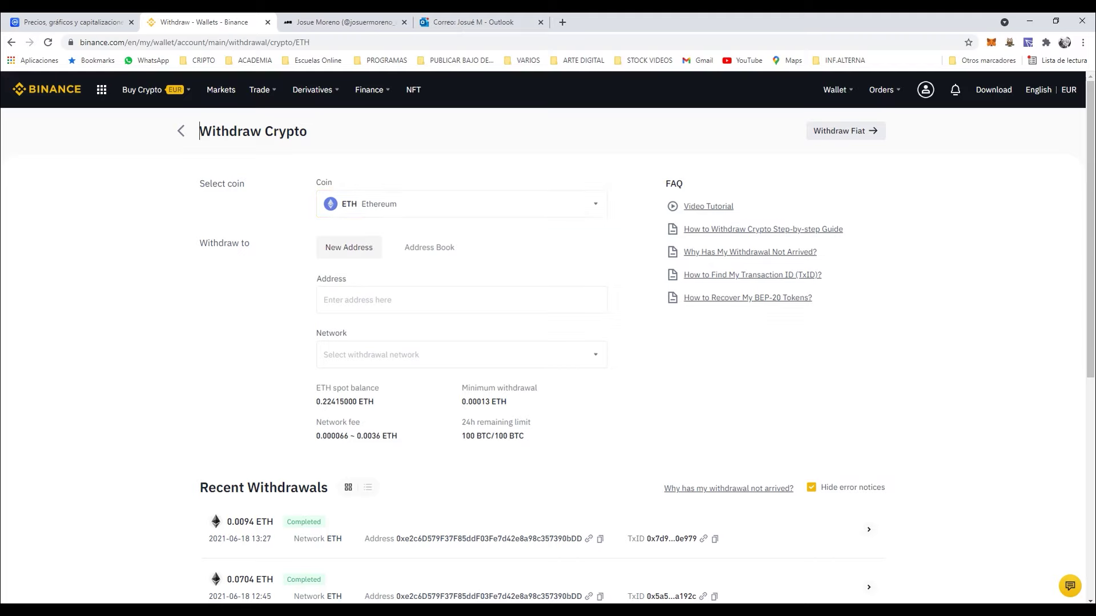
Copy the MetaMask Account 1 address and paste it into the withdrawal Address field.
left_click(992, 42)
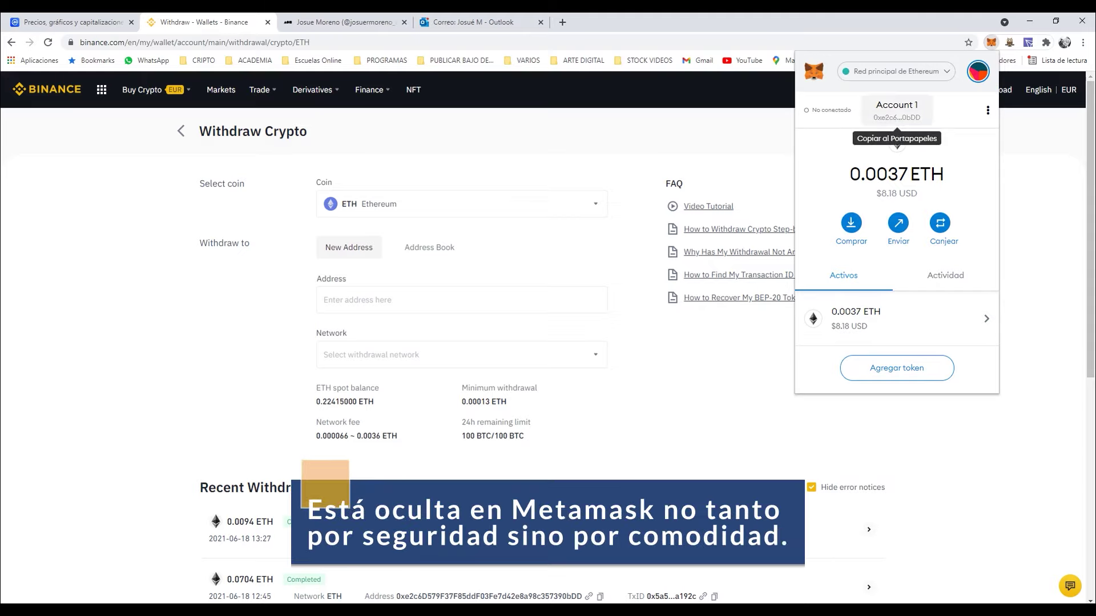
left_click(896, 111)
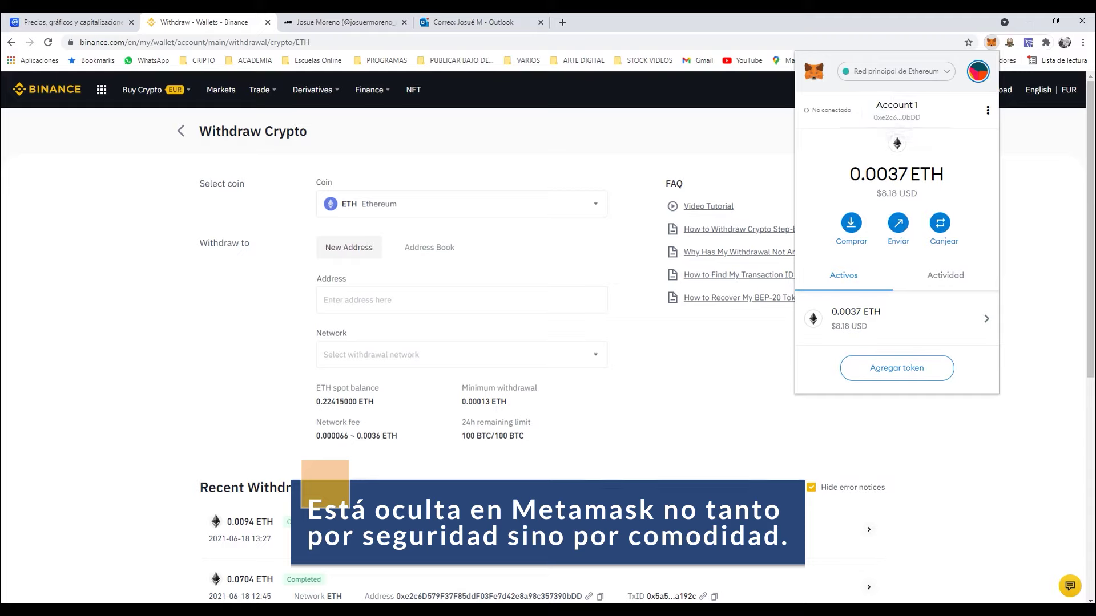
left_click(462, 299)
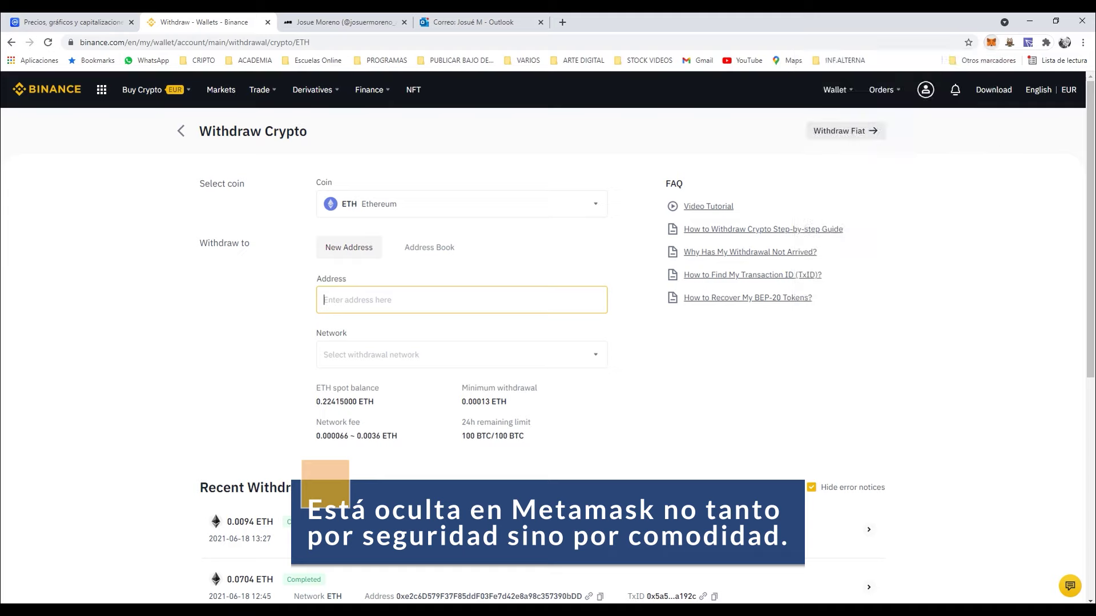
key("ctrl+v")
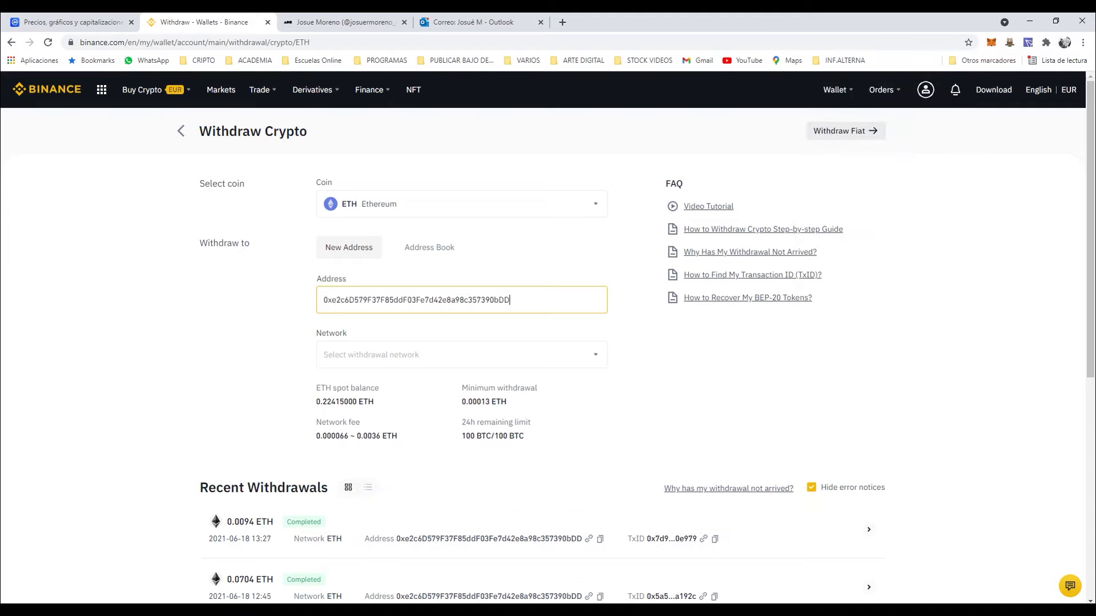
left_click(462, 354)
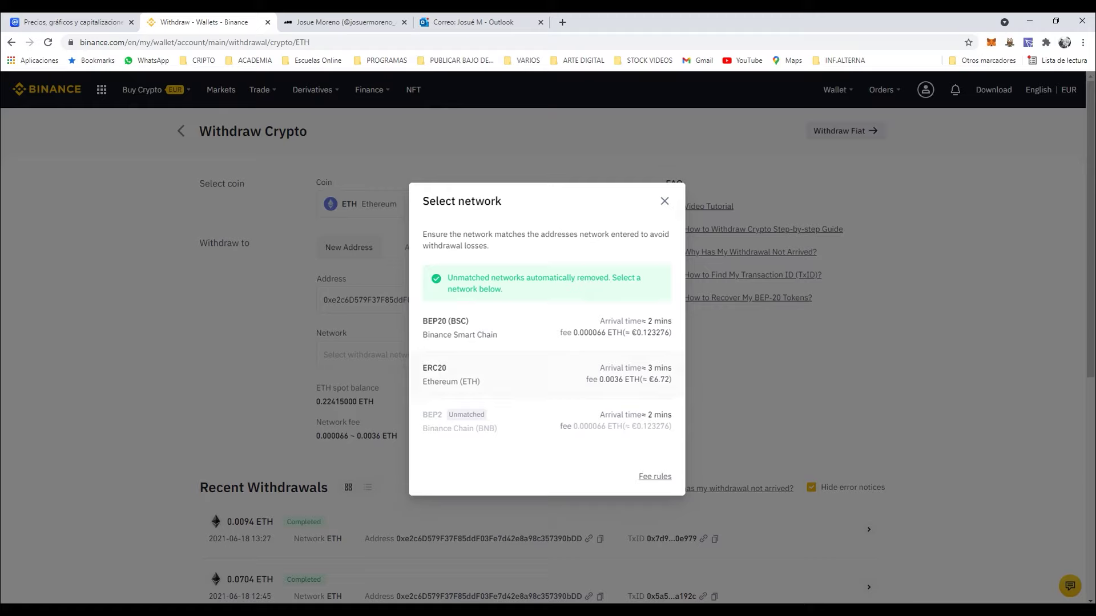
Choose the ERC20 (Ethereum) network for the ETH withdrawal.
left_click(435, 381)
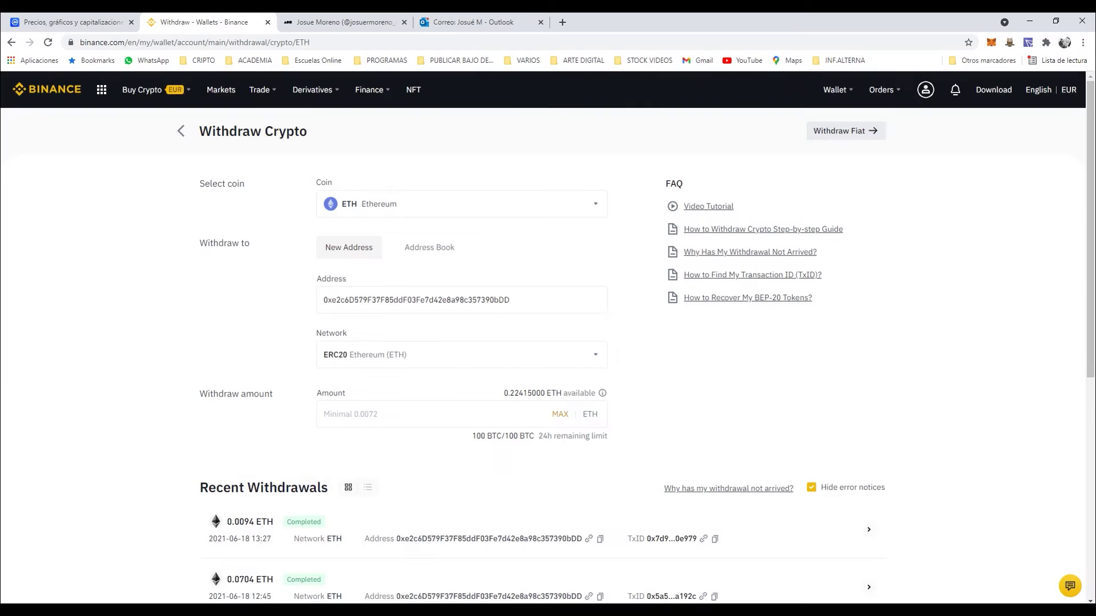
left_click(399, 413)
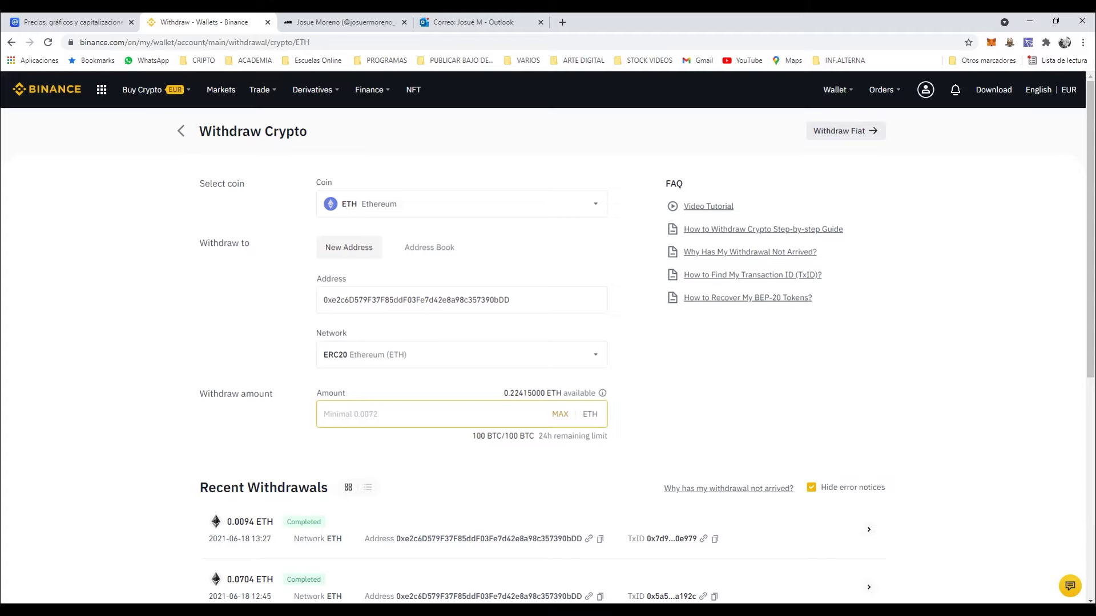
Google 'conversor eth euros' and convert 200 euro to about 0,11 ETH.
left_click(562, 22)
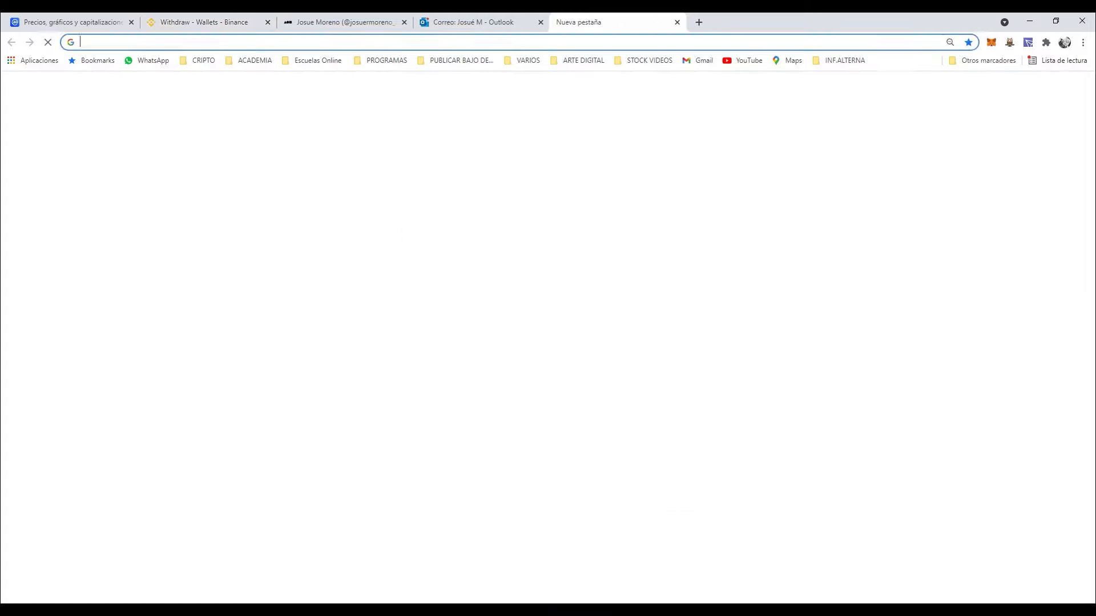
type("conversor eth eur")
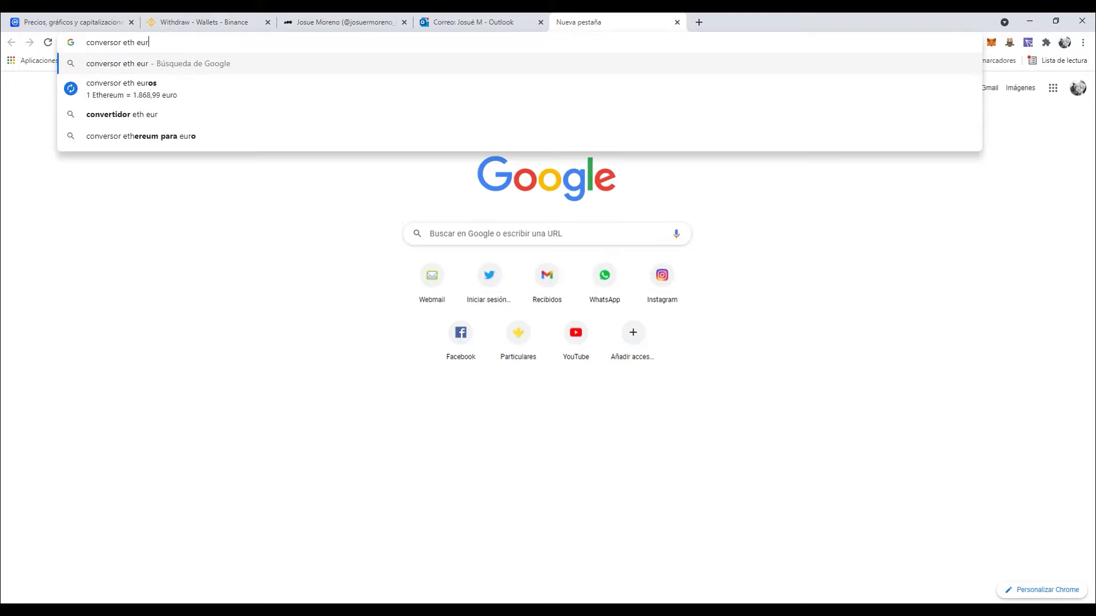
type("os")
key("Return")
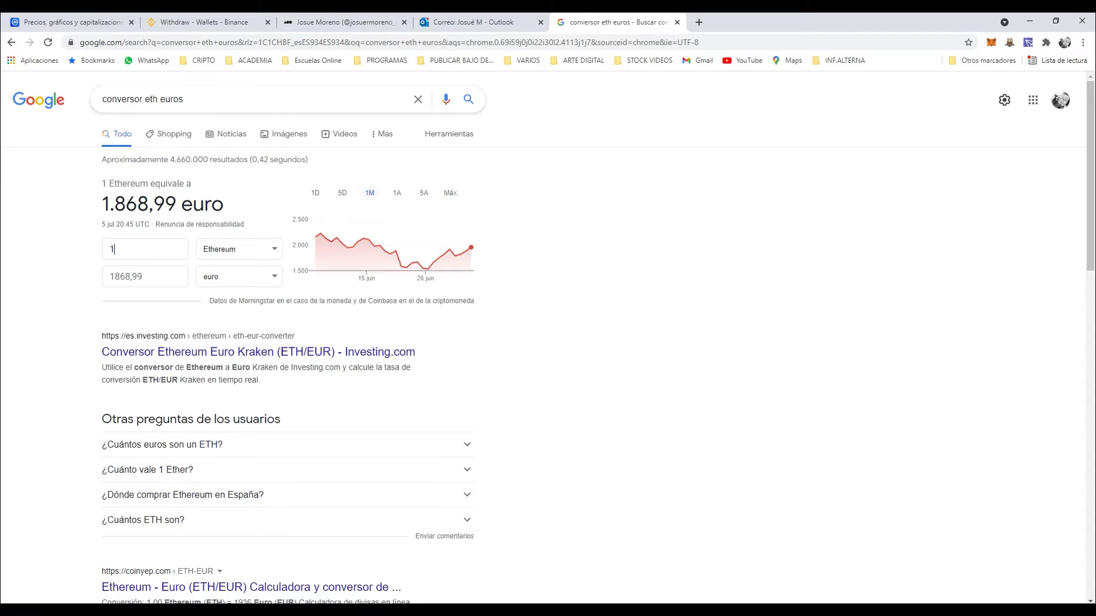
key("Tab")
type("200")
key("shift+Tab")
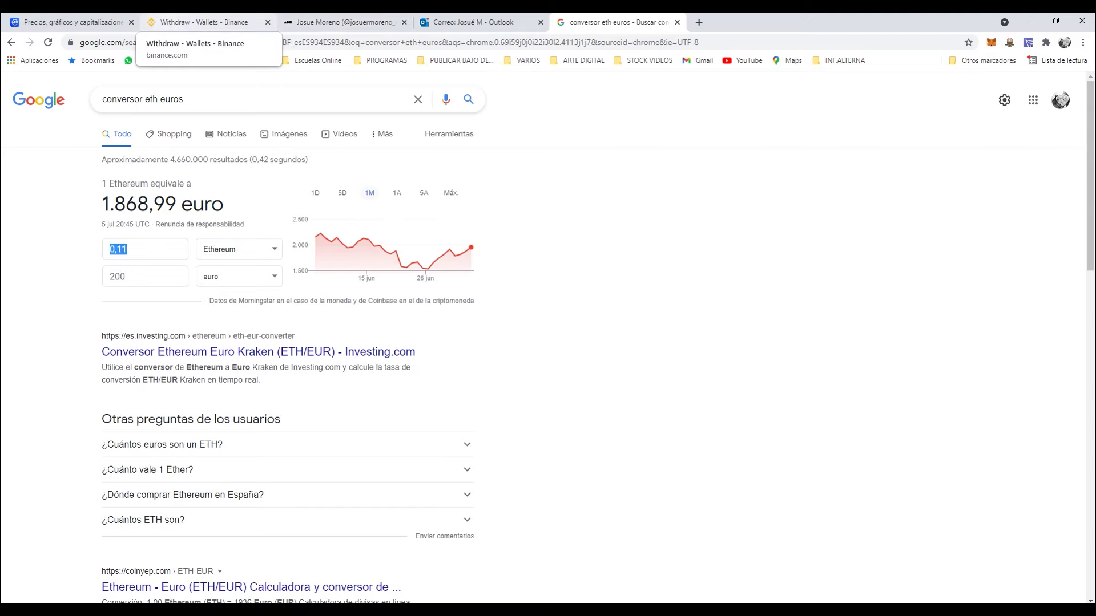
left_click(199, 22)
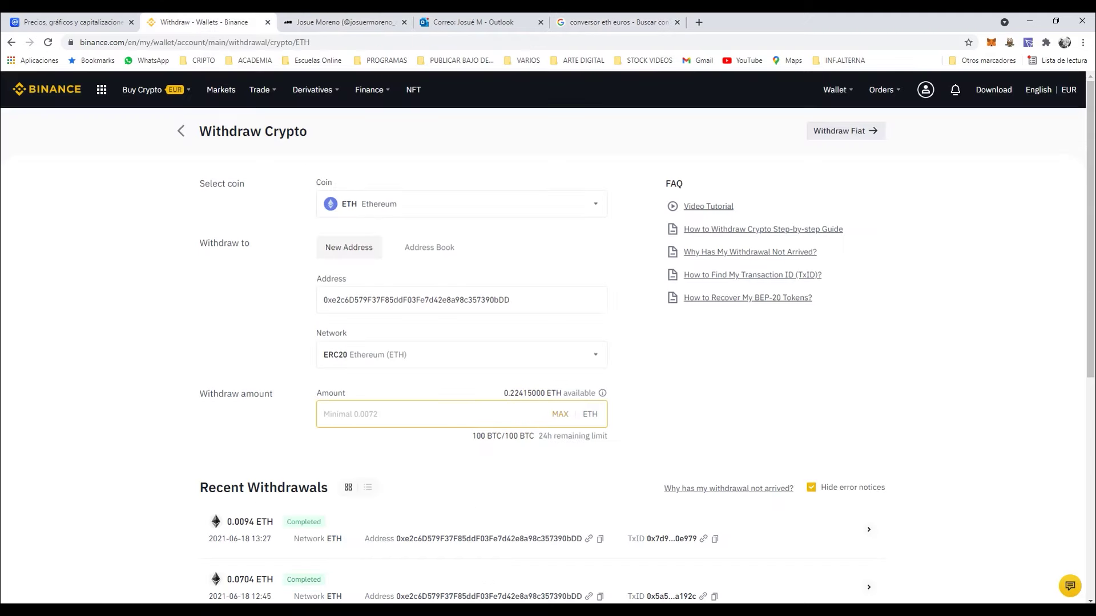
Enter 0.11 ETH as the withdrawal amount and review the form fields.
type("0.11")
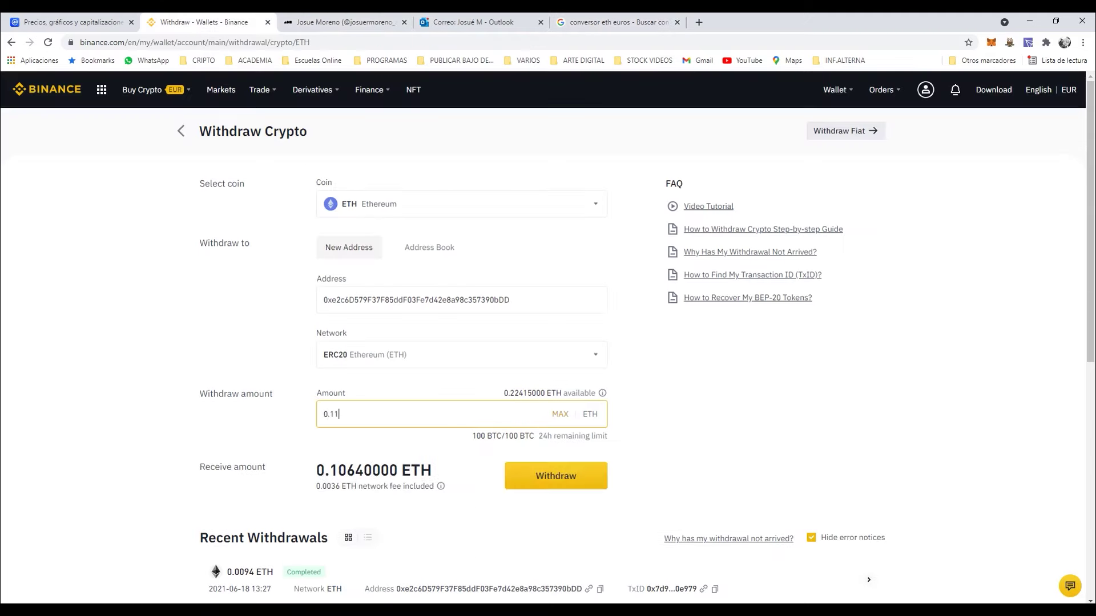
left_click(238, 538)
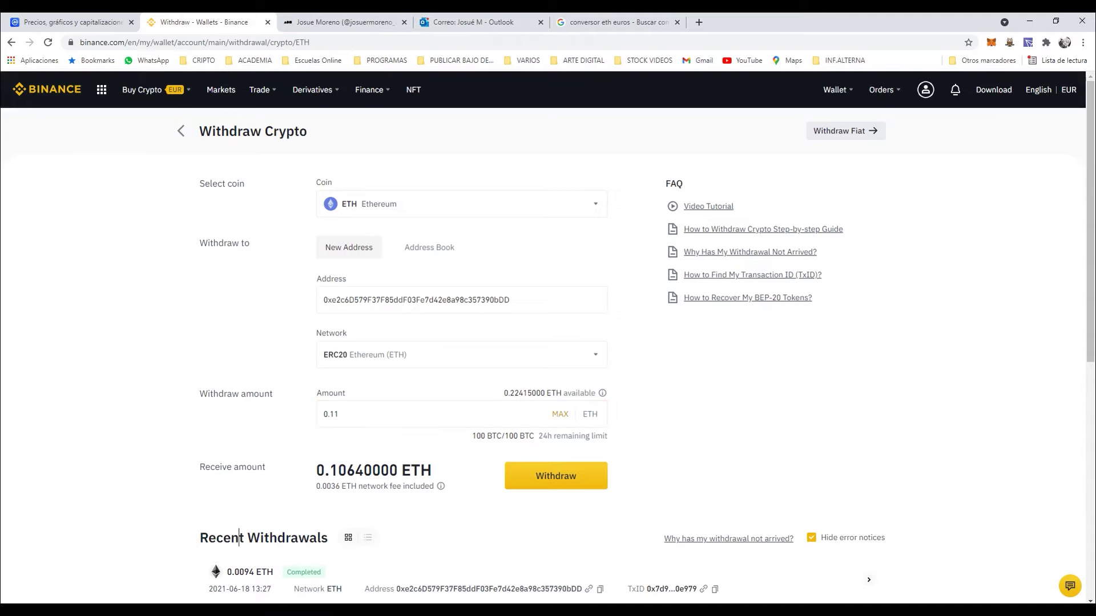
scroll(239, 538, "down", 1)
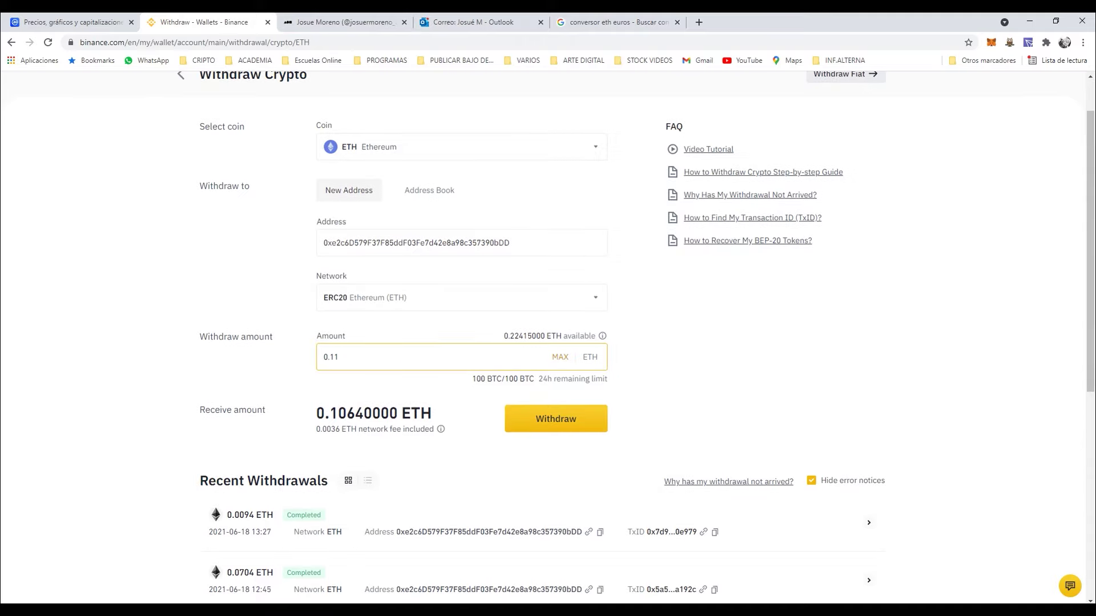
key("shift+Tab")
key("shift+Tab")
key("shift+Tab")
key("shift+Tab")
key("Tab")
key("Tab")
key("Tab")
left_click(240, 481)
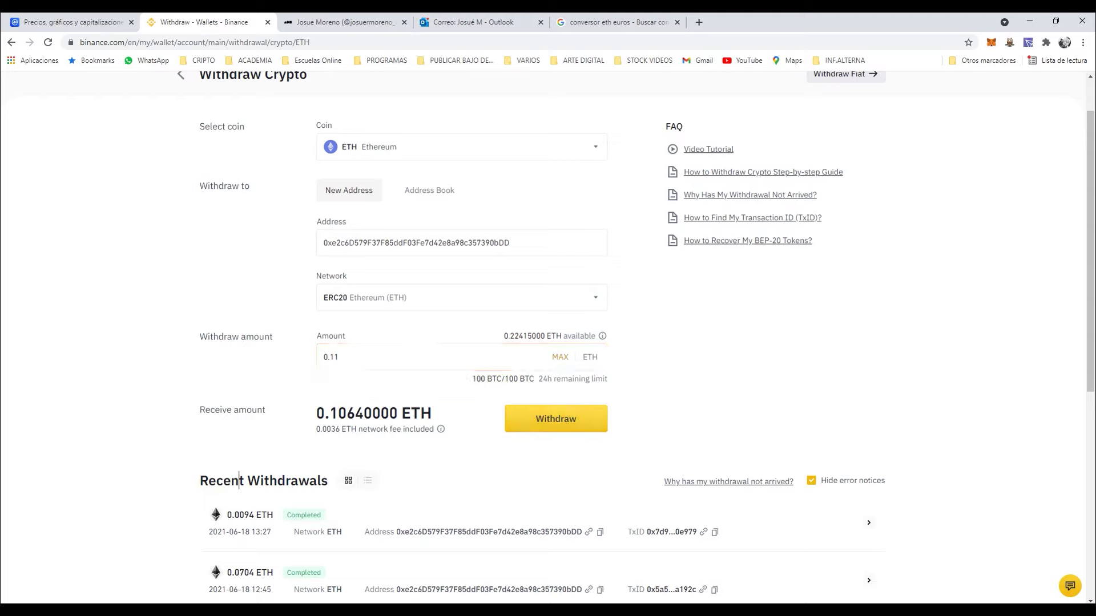
Withdraw 0.1064 ETH from Binance so it is listed as Processing under Recent Withdrawals.
left_click(556, 419)
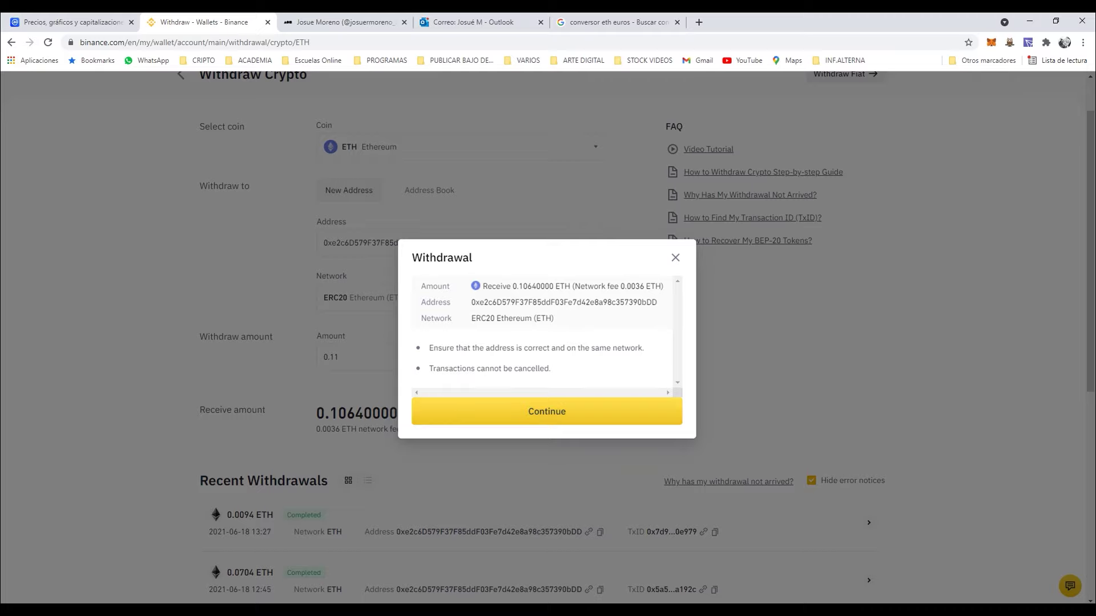
left_click(547, 411)
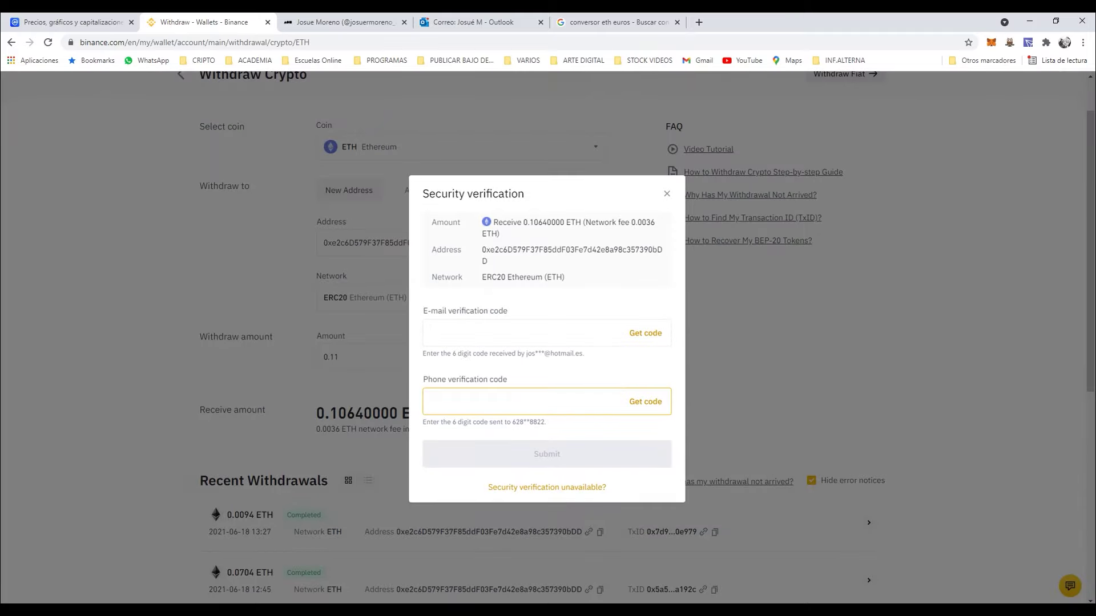
scroll(548, 417, "down", 1)
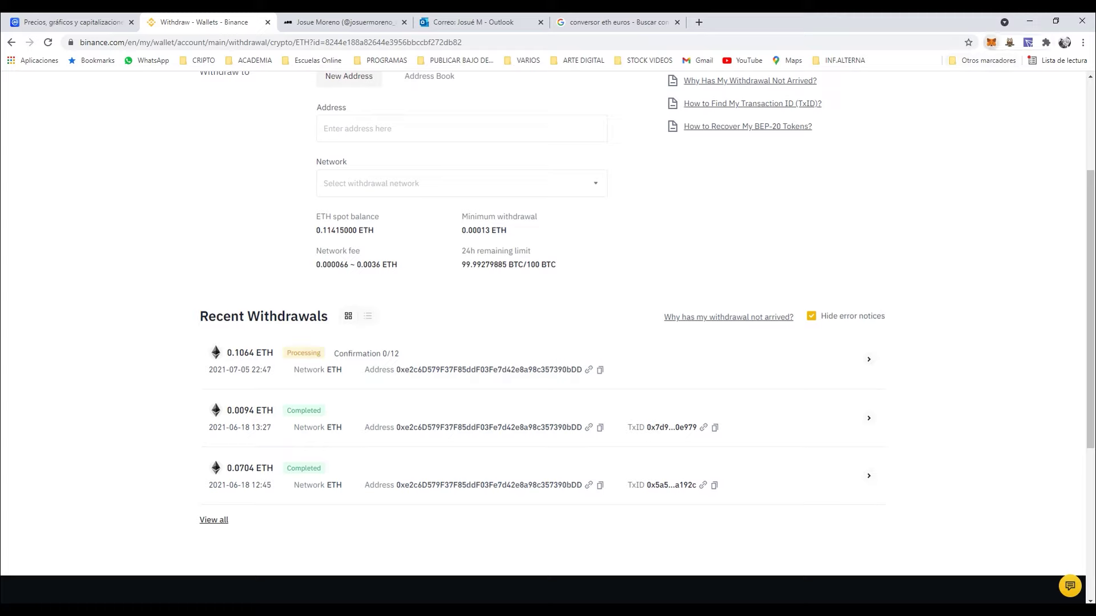
Check the MetaMask wallet until Account 1 shows 0.1101 ETH, about $243.50.
left_click(991, 43)
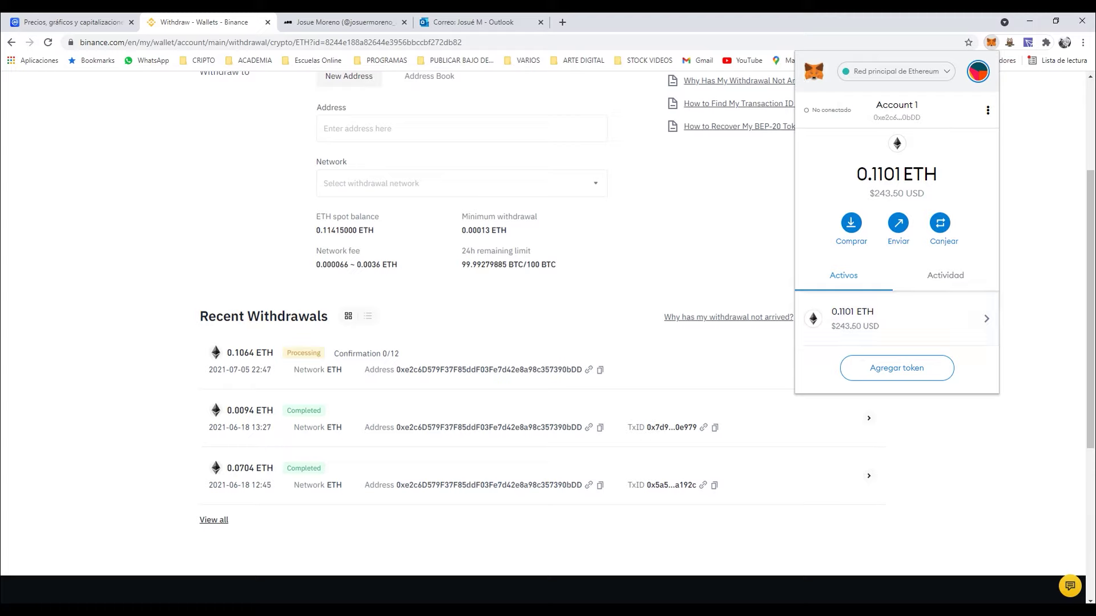
Expand MetaMask into its own tab, close Outlook, and return to the Foundation profile tab.
left_click(988, 110)
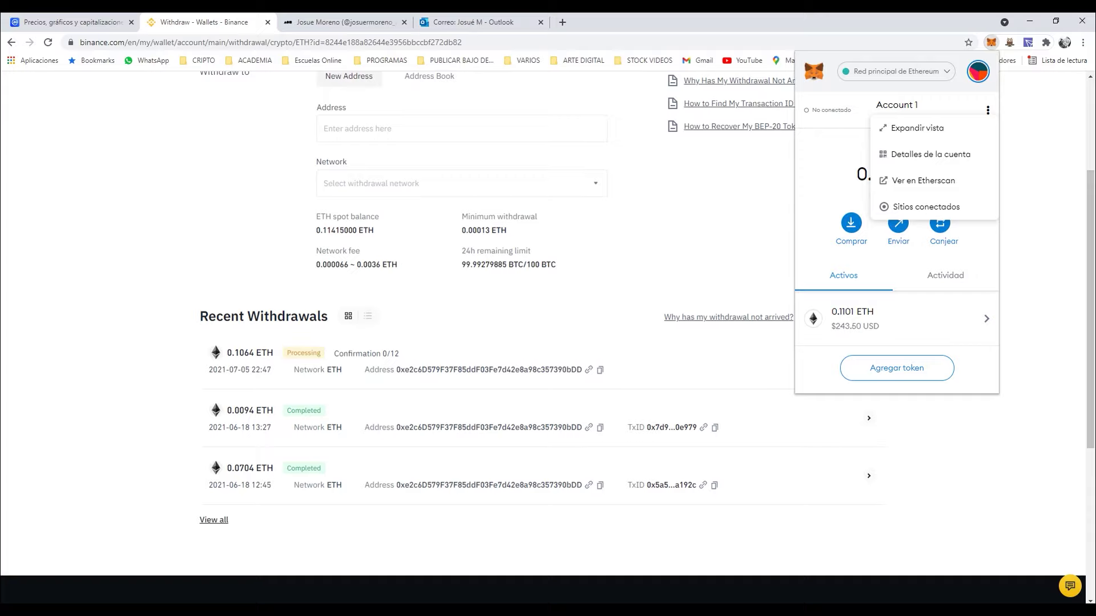
left_click(917, 127)
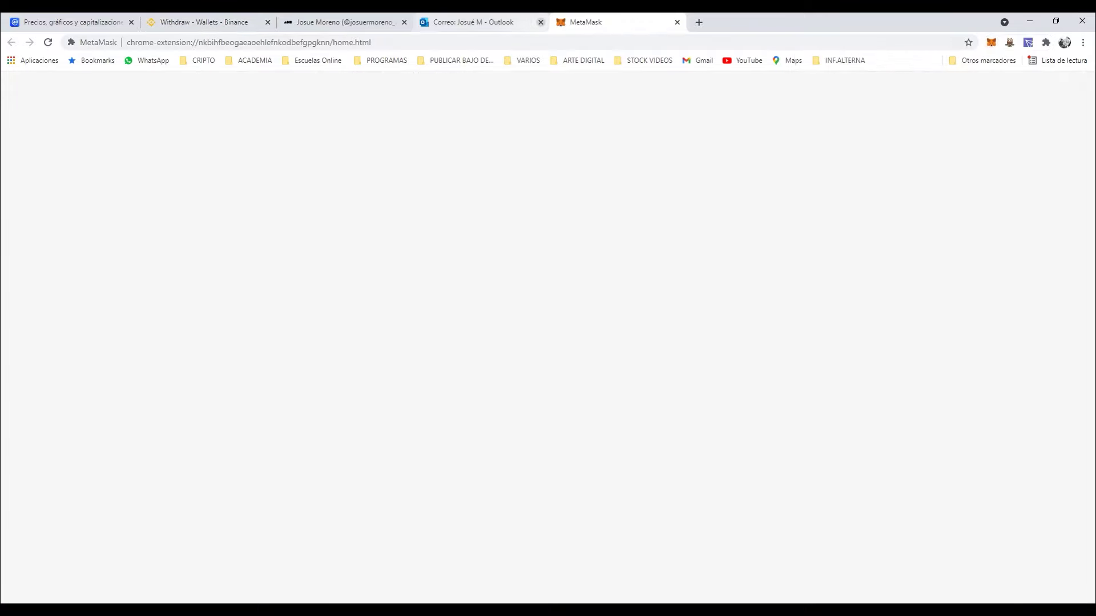
left_click(540, 22)
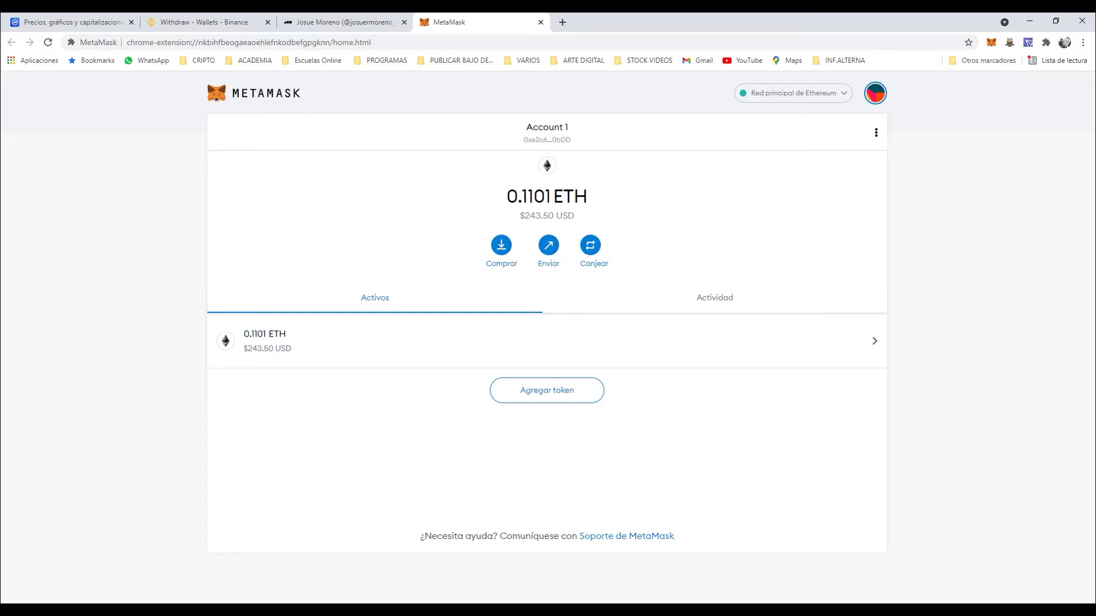
left_click(342, 21)
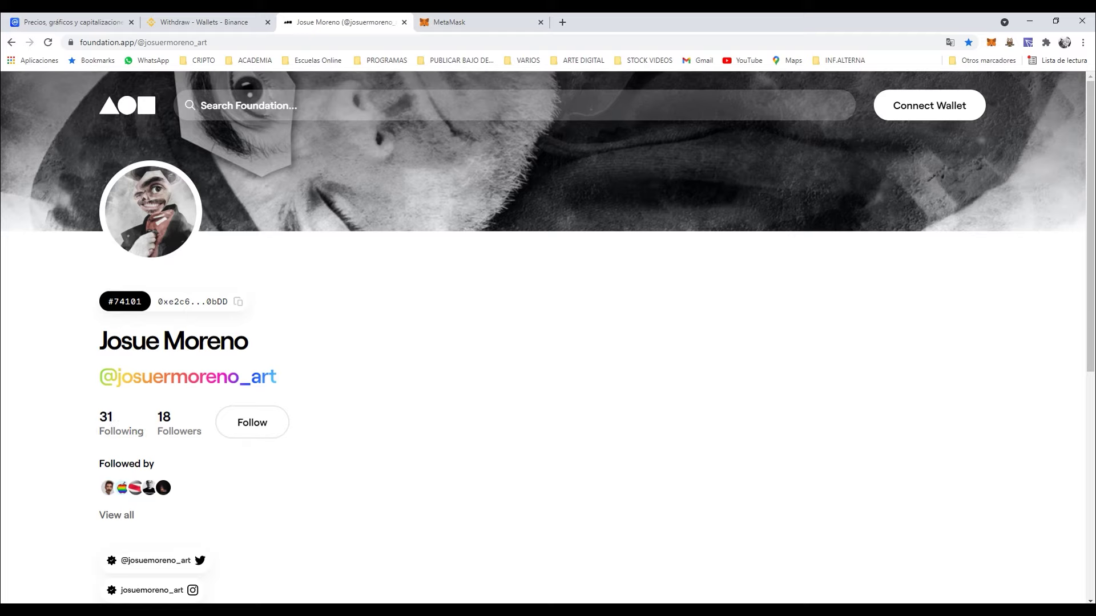
Go back to the Foundation home page.
key("alt+Left")
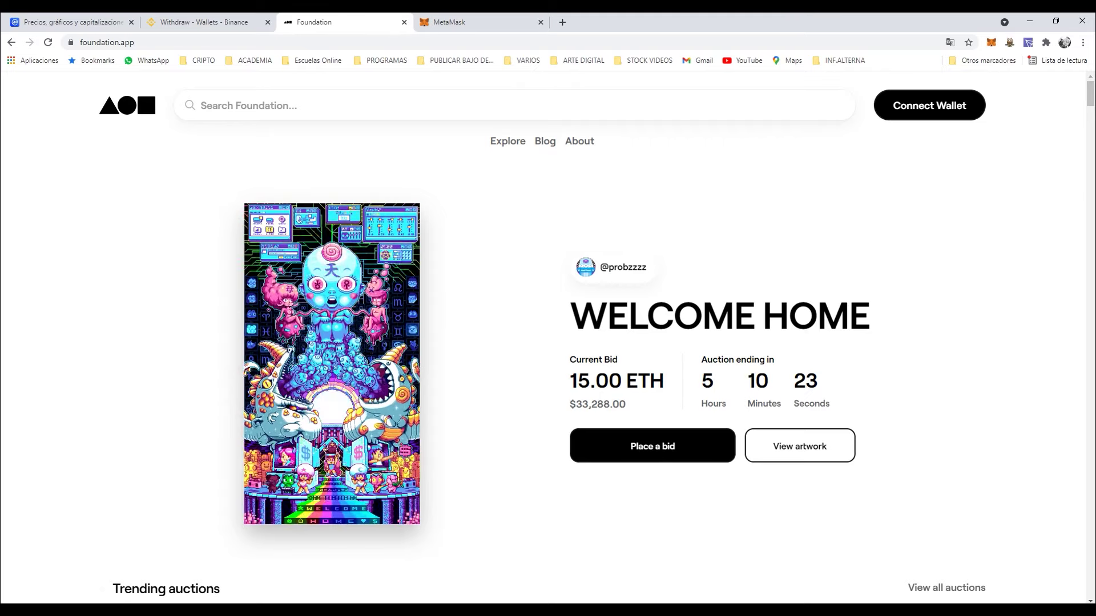
Scroll through the Foundation homepage and back up to the WELCOME HOME featured auction.
scroll(548, 337, "down", 3)
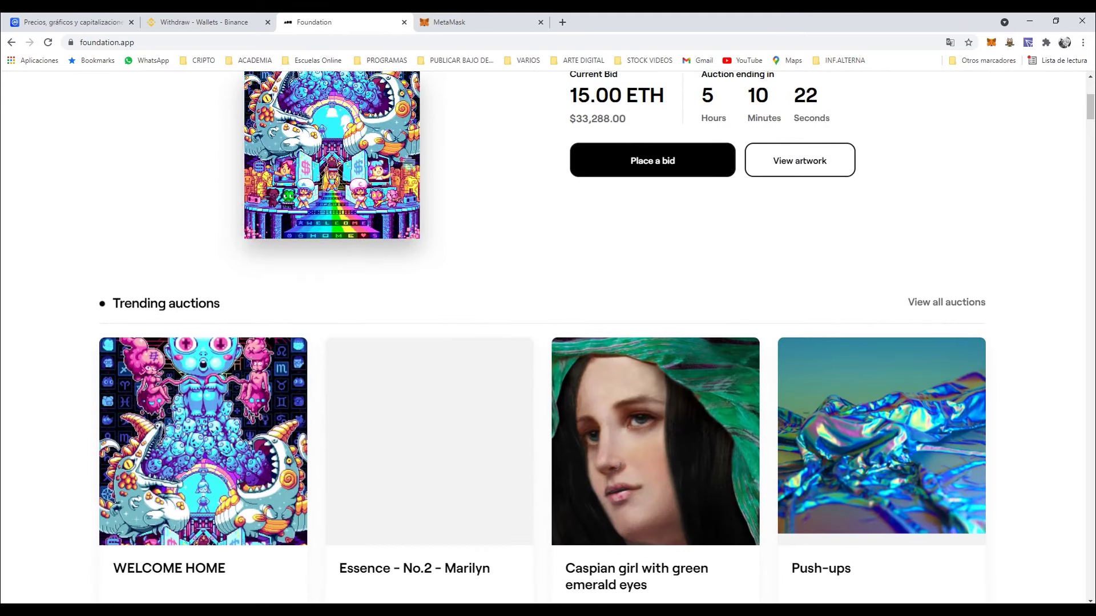
scroll(548, 337, "down", 3)
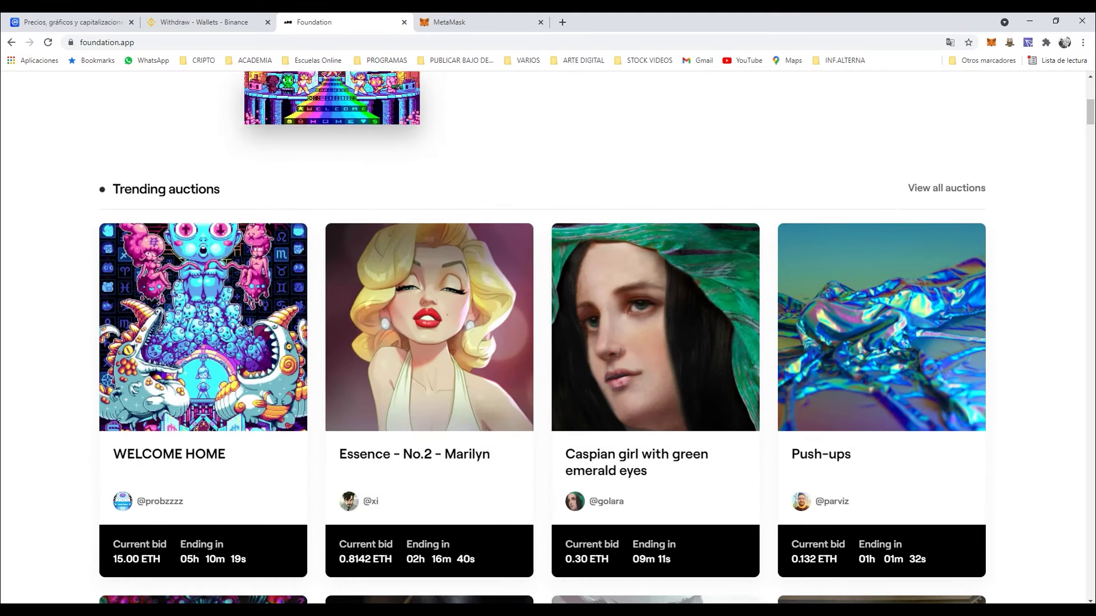
scroll(547, 337, "down", 2)
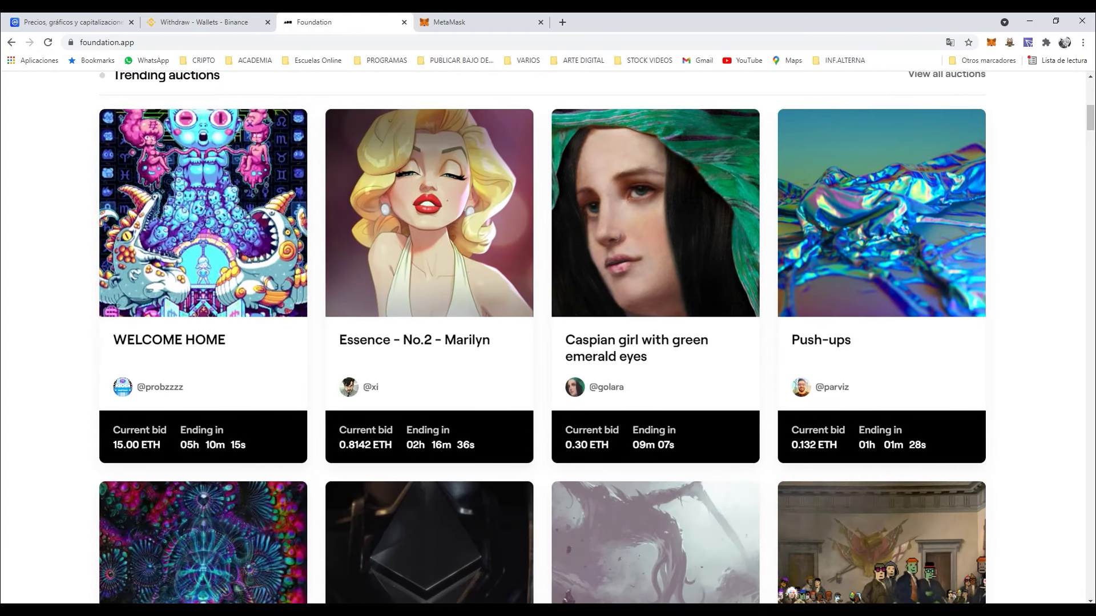
scroll(543, 337, "down", 2)
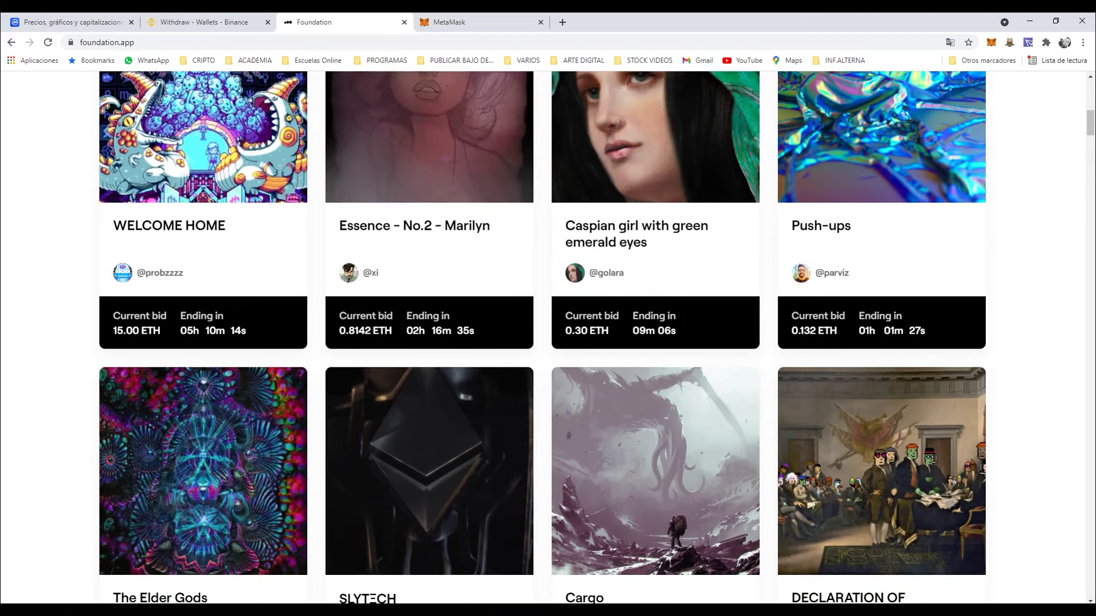
scroll(543, 337, "down", 3)
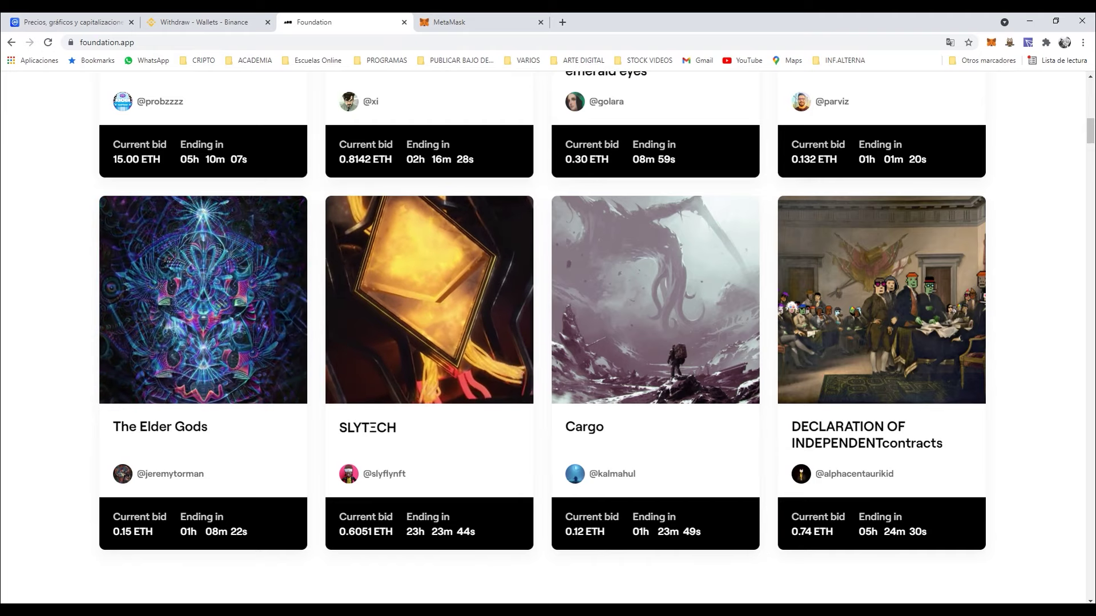
scroll(543, 337, "down", 1)
scroll(543, 337, "down", 2)
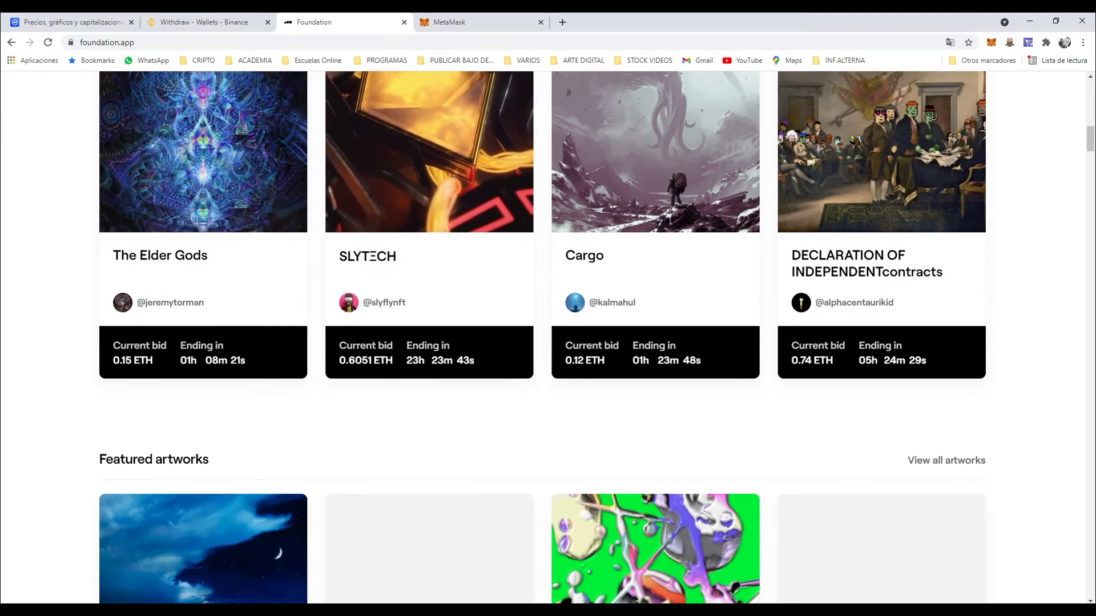
scroll(543, 336, "up", 4)
scroll(542, 336, "up", 1)
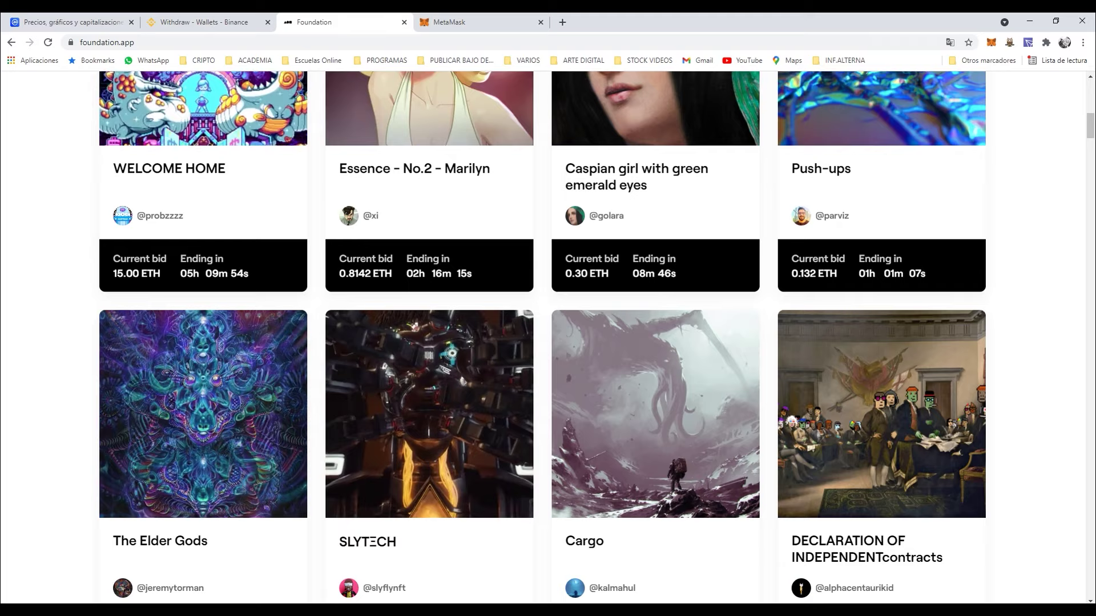
scroll(543, 337, "down", 1)
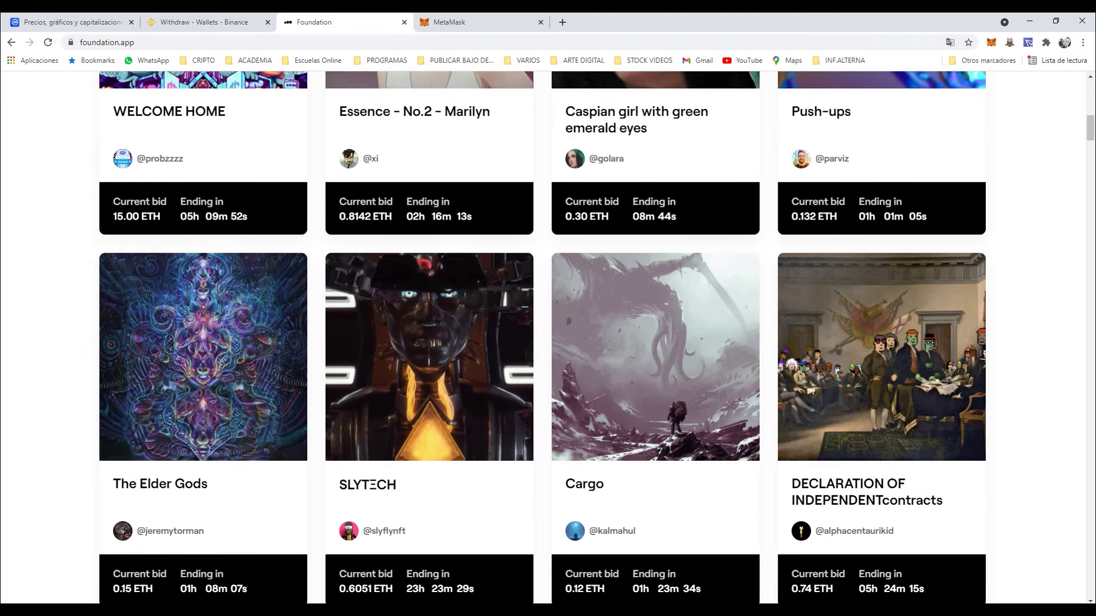
scroll(543, 337, "down", 1)
scroll(542, 336, "down", 2)
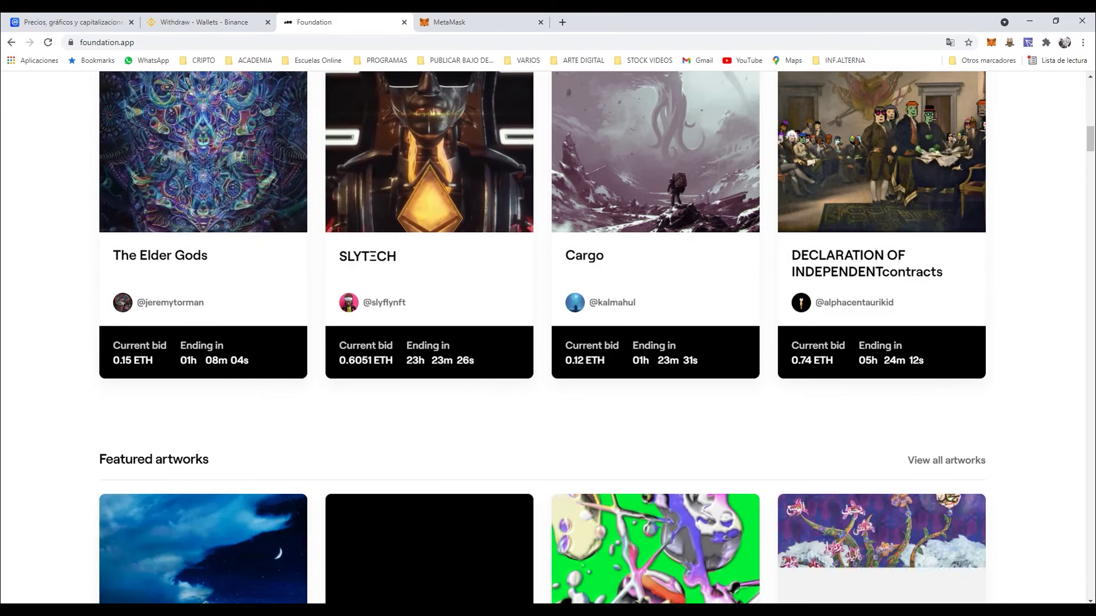
scroll(543, 337, "down", 2)
scroll(543, 337, "down", 2)
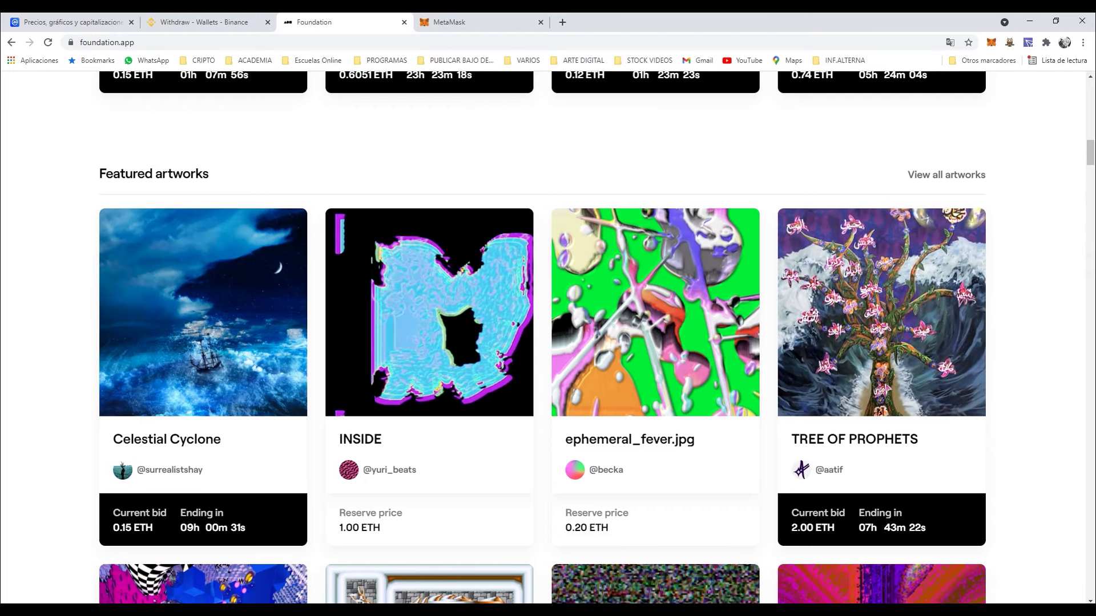
scroll(542, 336, "down", 3)
scroll(543, 337, "down", 2)
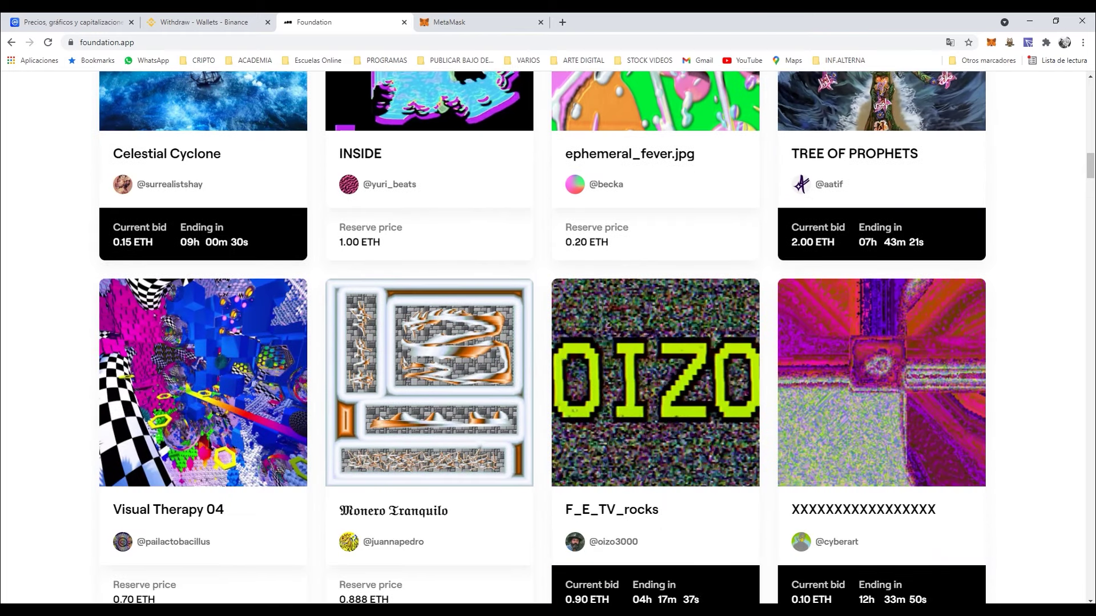
scroll(542, 337, "down", 3)
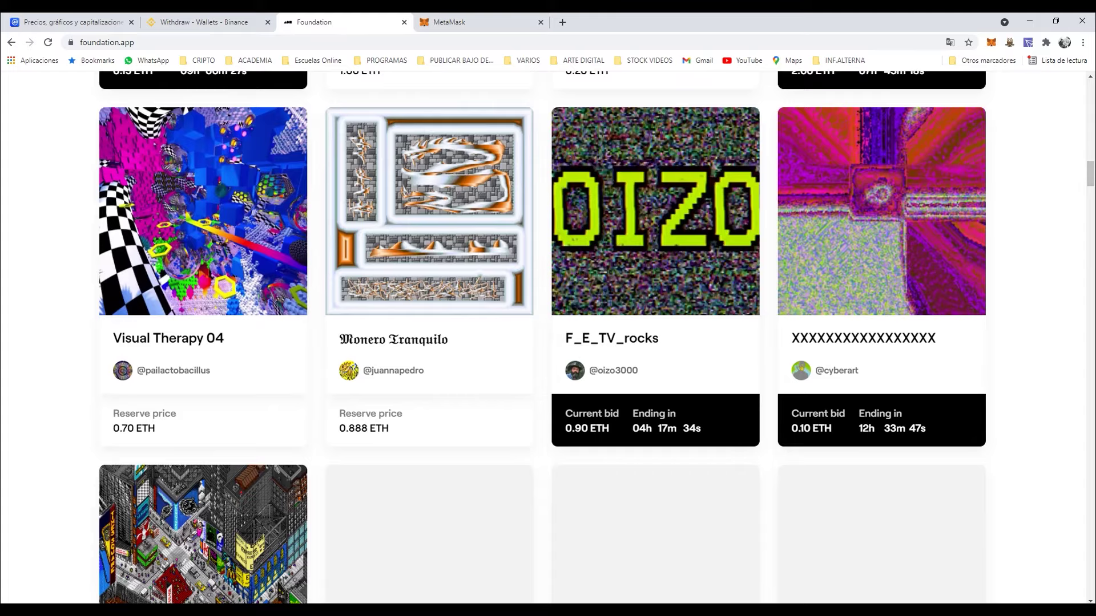
scroll(543, 337, "down", 3)
scroll(543, 336, "up", 7)
scroll(542, 336, "up", 8)
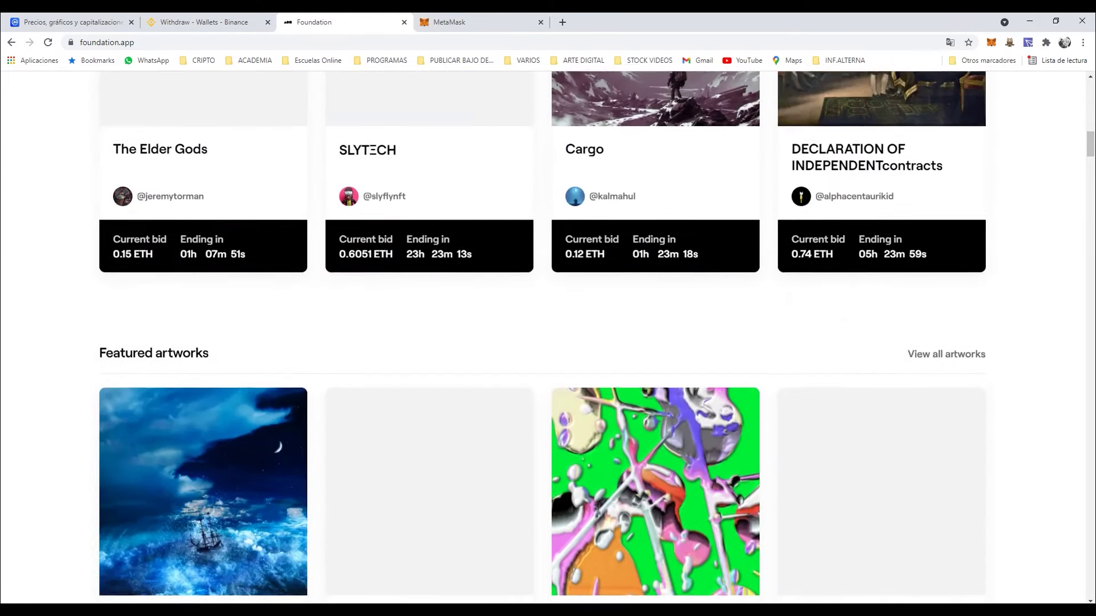
scroll(542, 337, "up", 4)
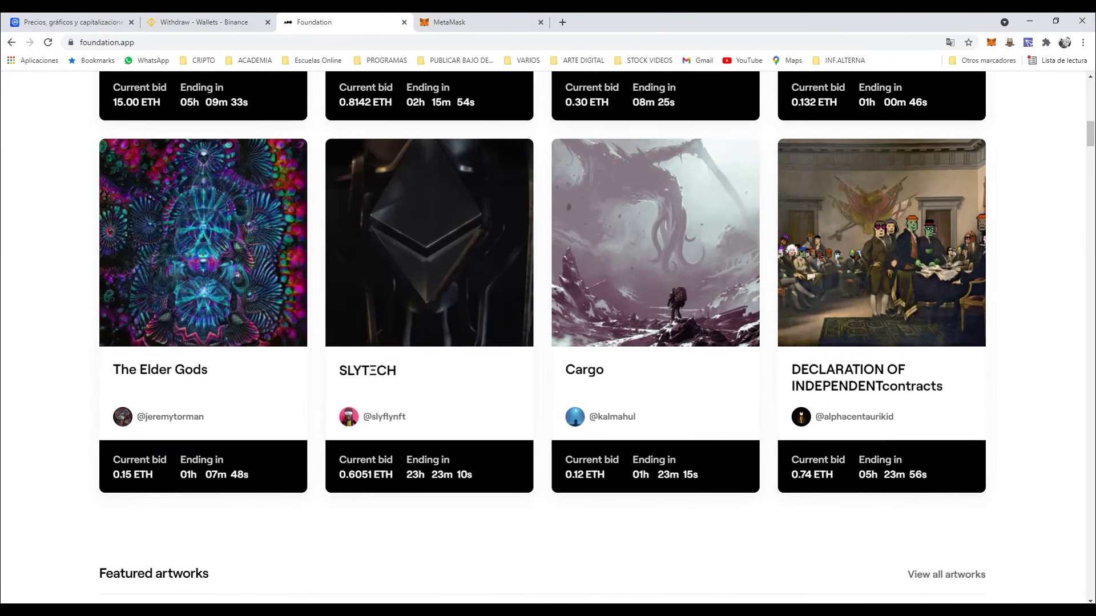
scroll(542, 336, "up", 3)
scroll(542, 337, "up", 5)
scroll(542, 337, "up", 4)
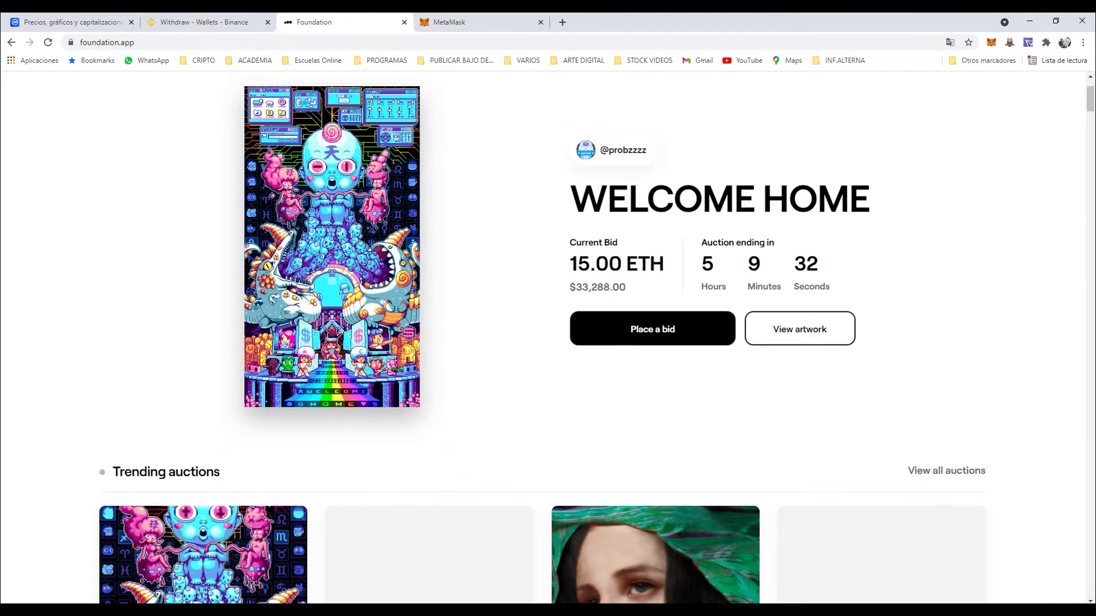
scroll(542, 337, "up", 2)
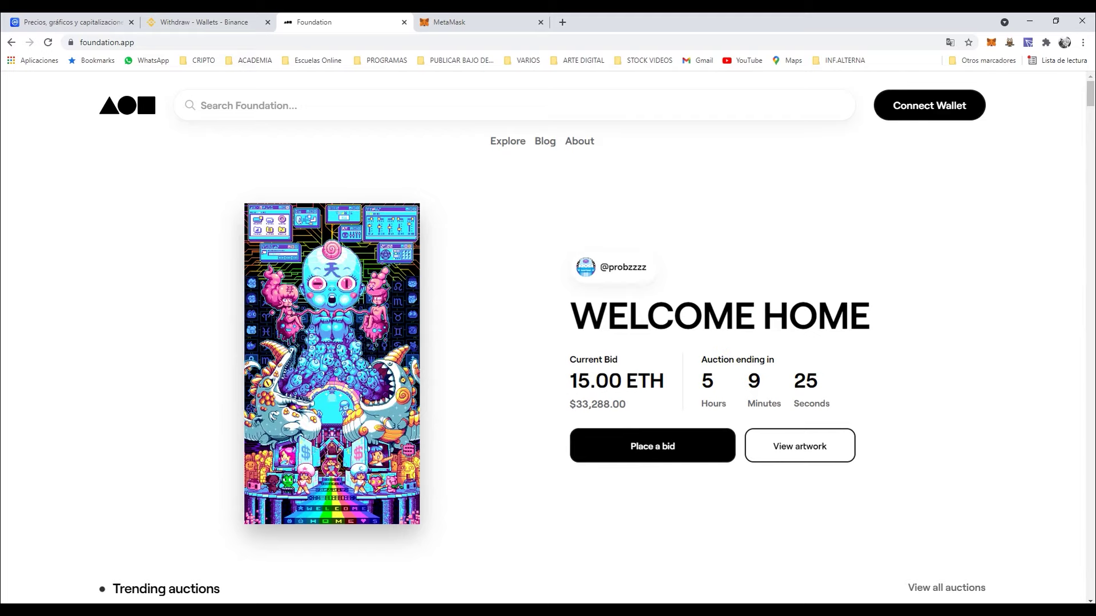
scroll(542, 337, "down", 2)
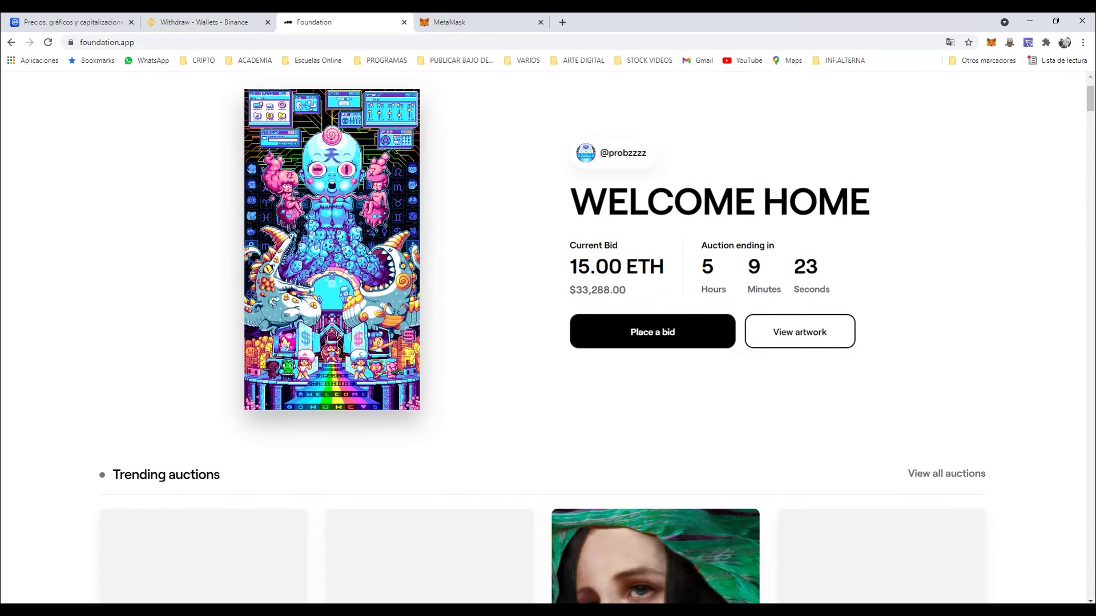
scroll(203, 383, "down", 2)
scroll(203, 382, "down", 2)
scroll(203, 382, "up", 5)
left_click_drag(575, 347, 587, 347)
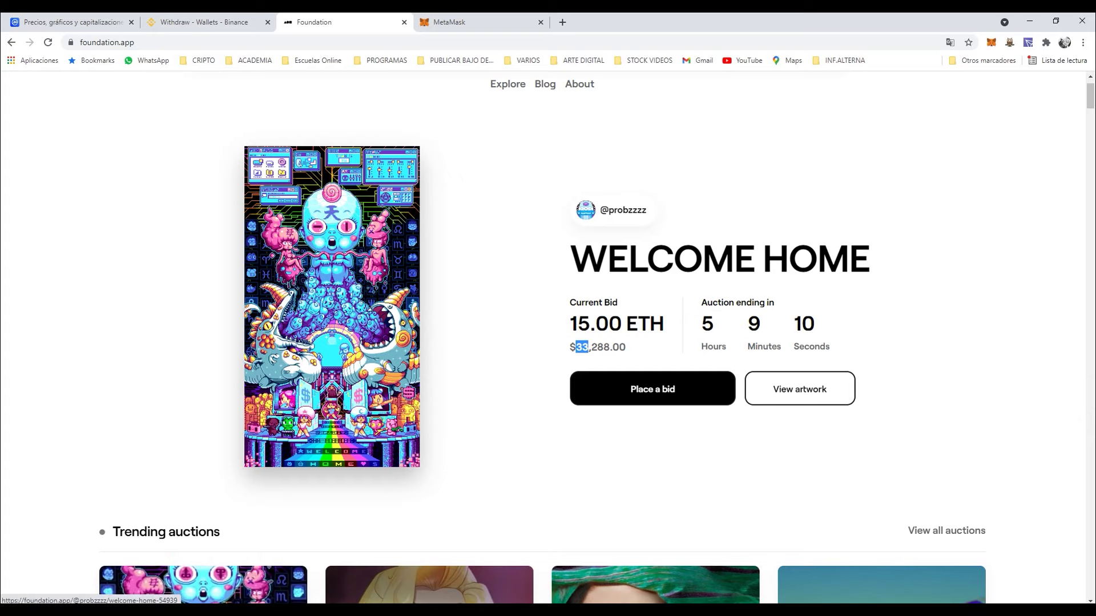
scroll(548, 343, "down", 5)
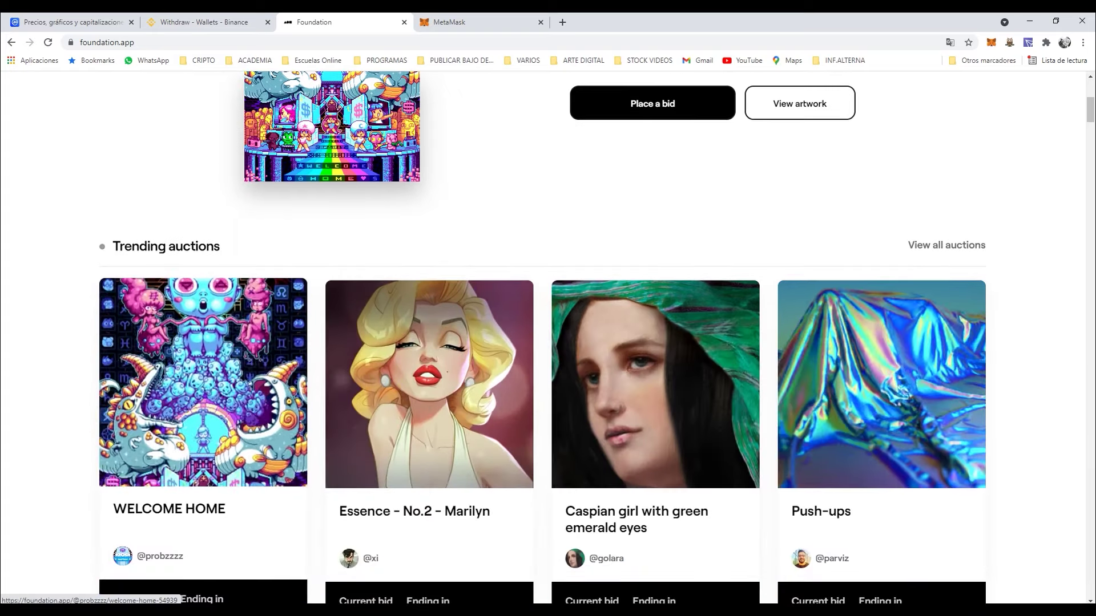
scroll(428, 343, "down", 2)
scroll(428, 342, "down", 1)
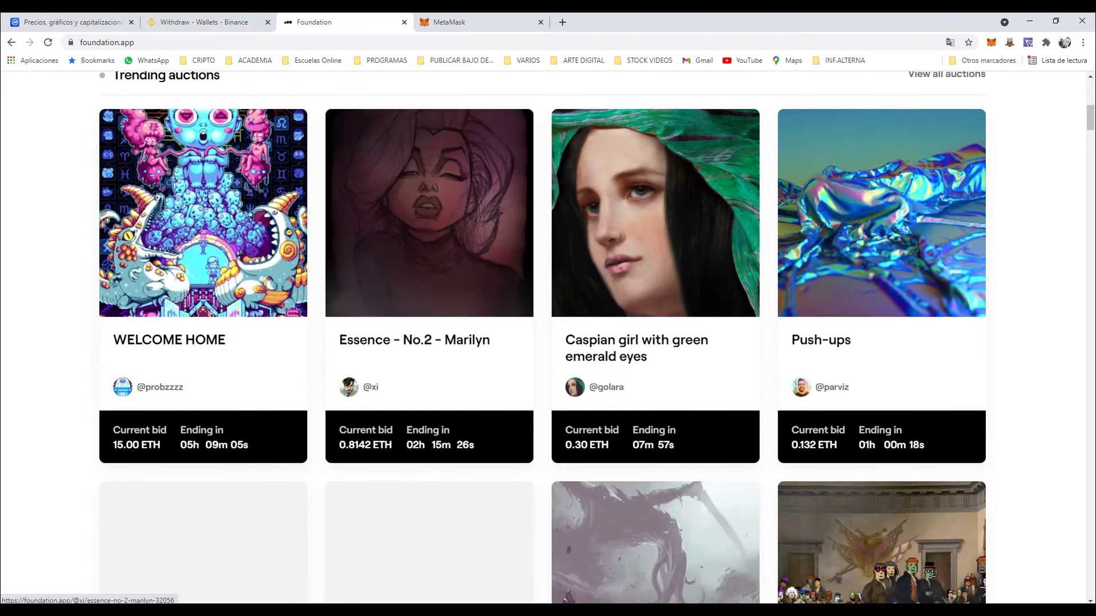
scroll(428, 343, "down", 2)
scroll(204, 286, "up", 3)
scroll(203, 286, "up", 7)
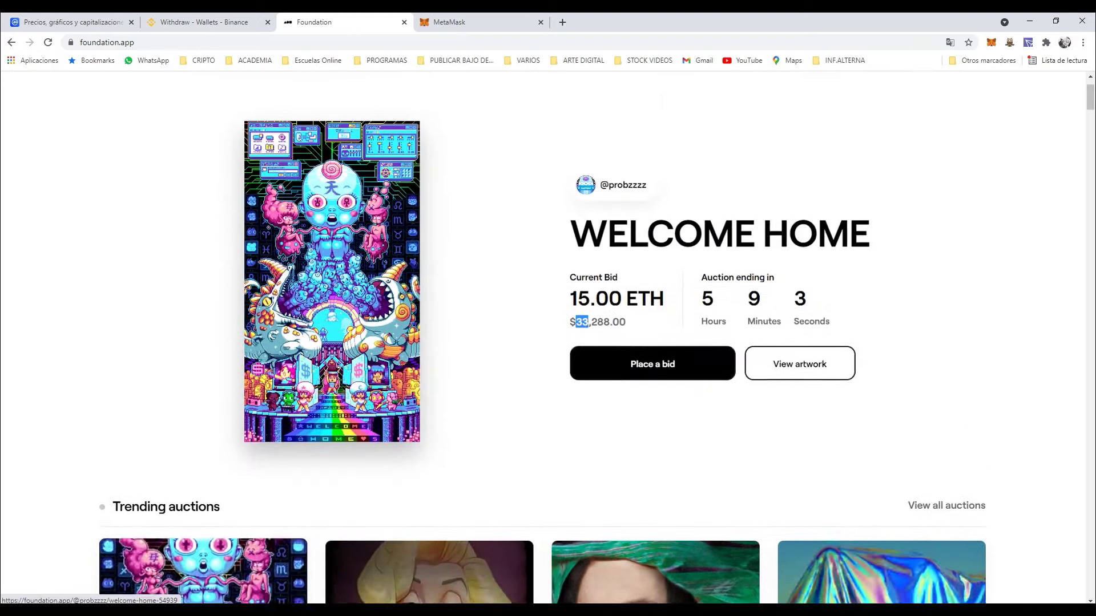
scroll(203, 285, "down", 7)
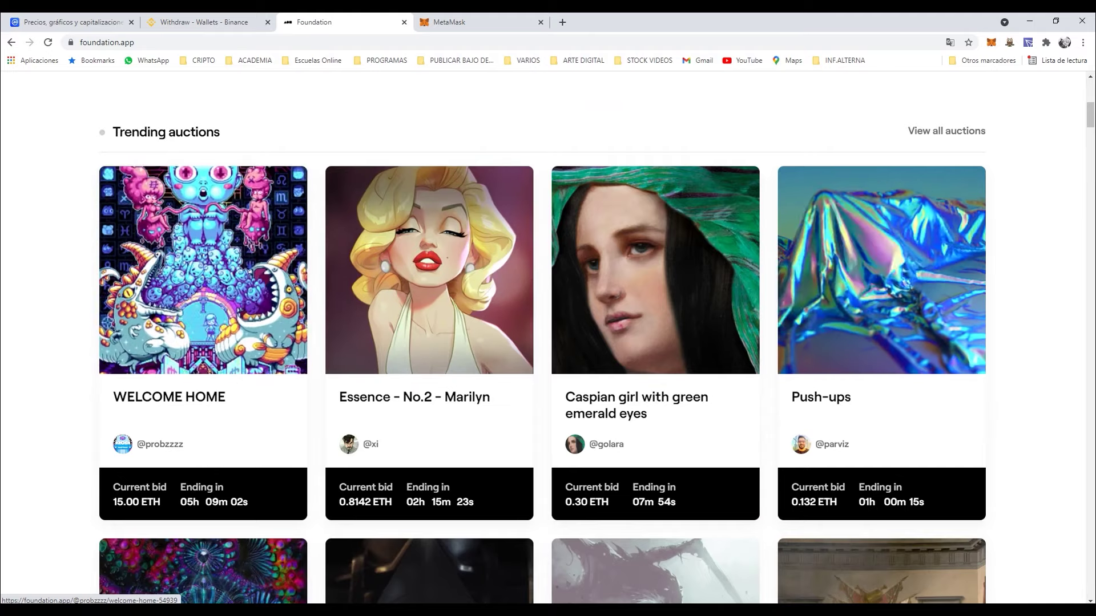
scroll(428, 286, "down", 1)
scroll(428, 285, "down", 1)
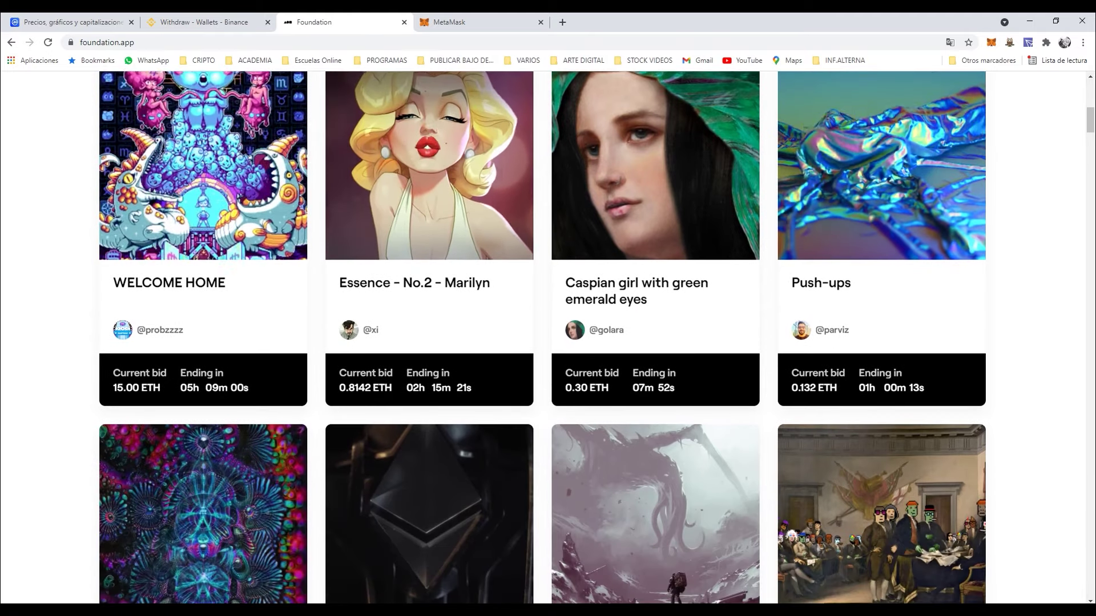
scroll(656, 514, "down", 3)
scroll(655, 514, "up", 3)
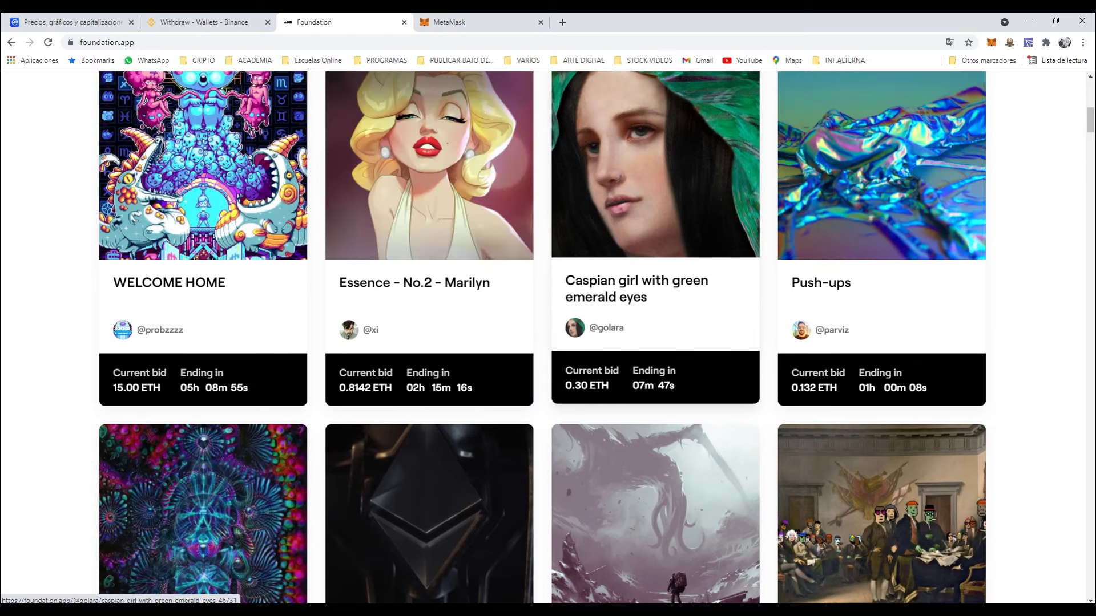
scroll(428, 343, "down", 2)
scroll(428, 342, "down", 3)
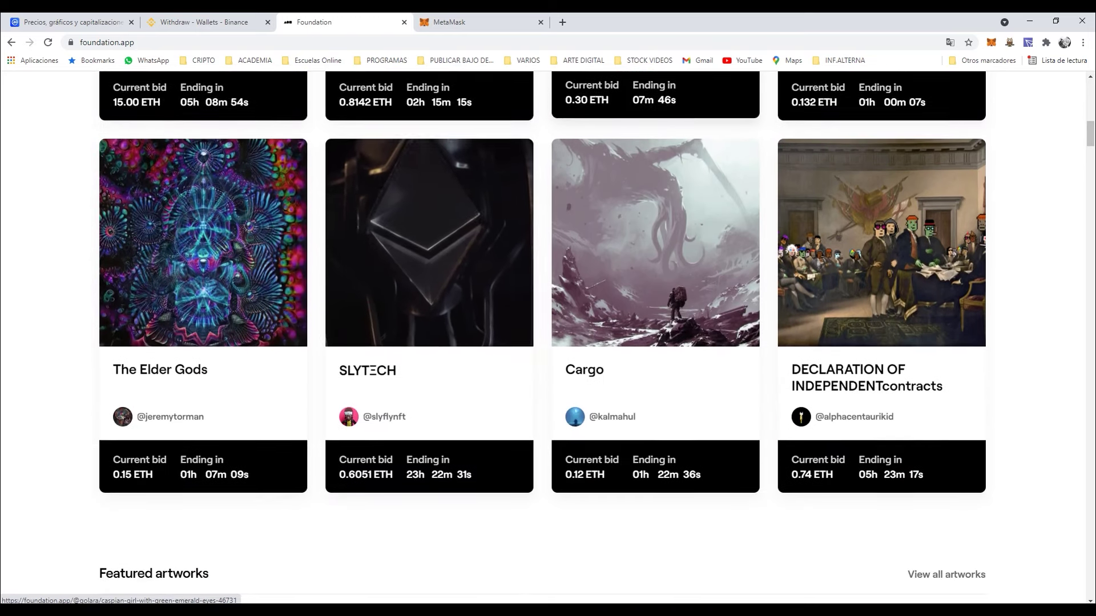
scroll(428, 343, "down", 2)
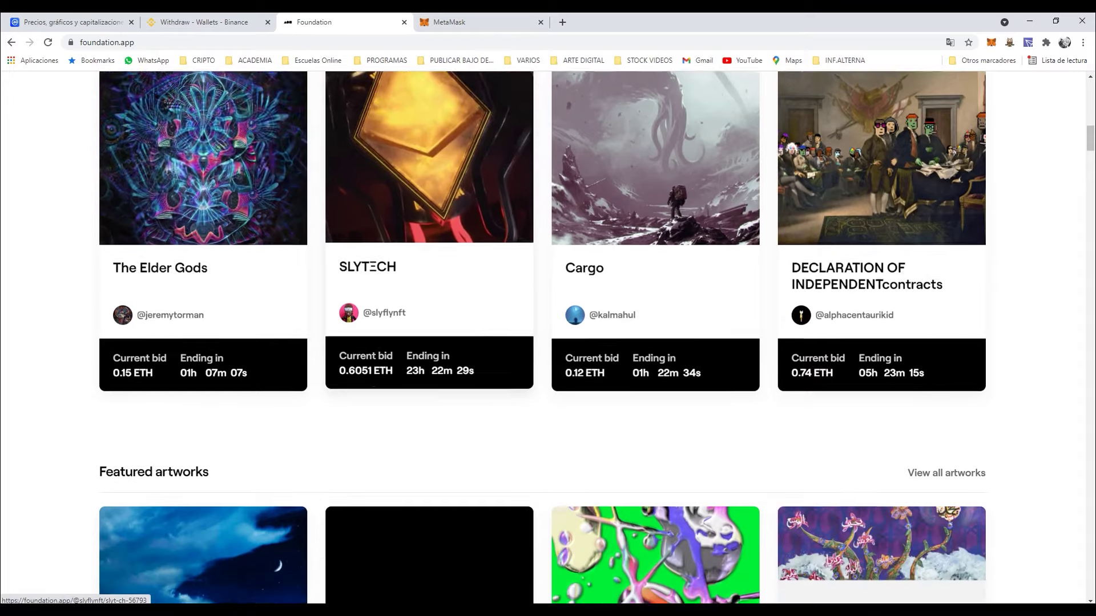
scroll(428, 343, "down", 5)
scroll(428, 342, "down", 1)
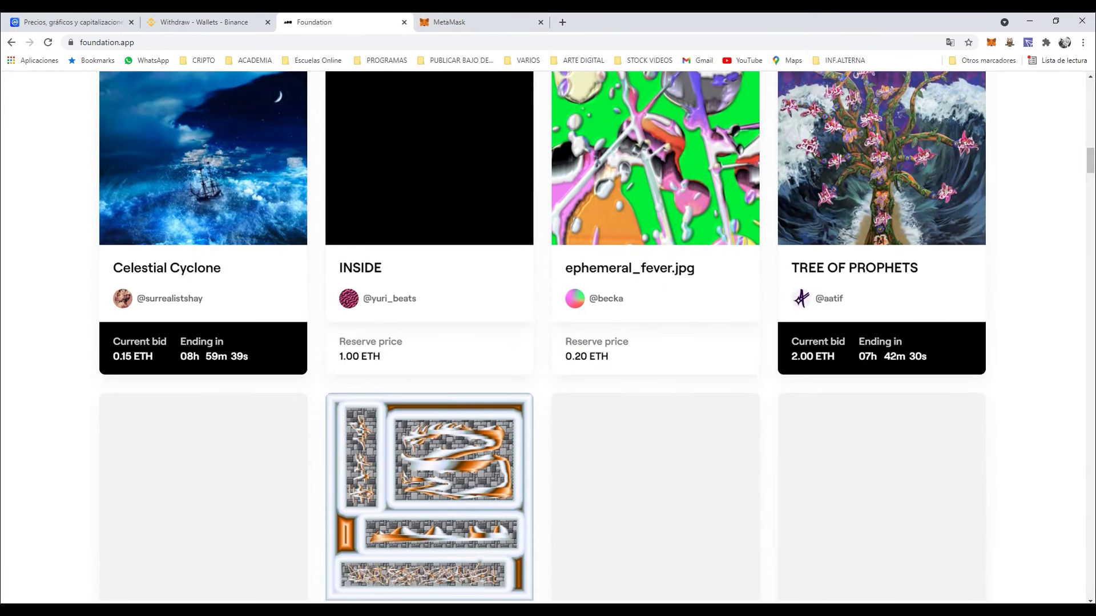
scroll(655, 286, "up", 3)
scroll(655, 286, "down", 2)
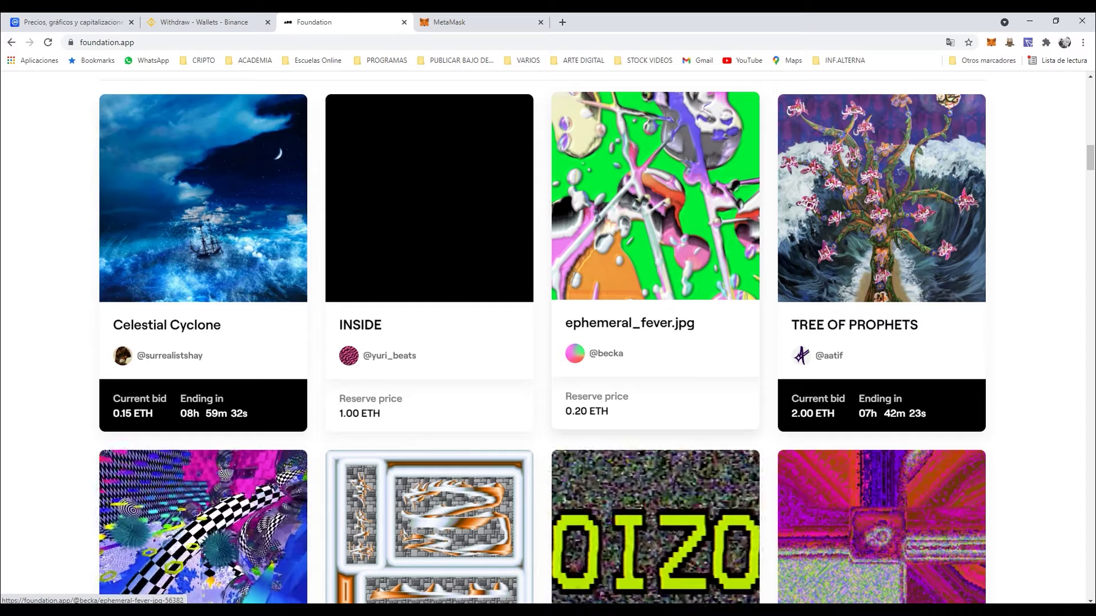
right_click(582, 414)
key("Escape")
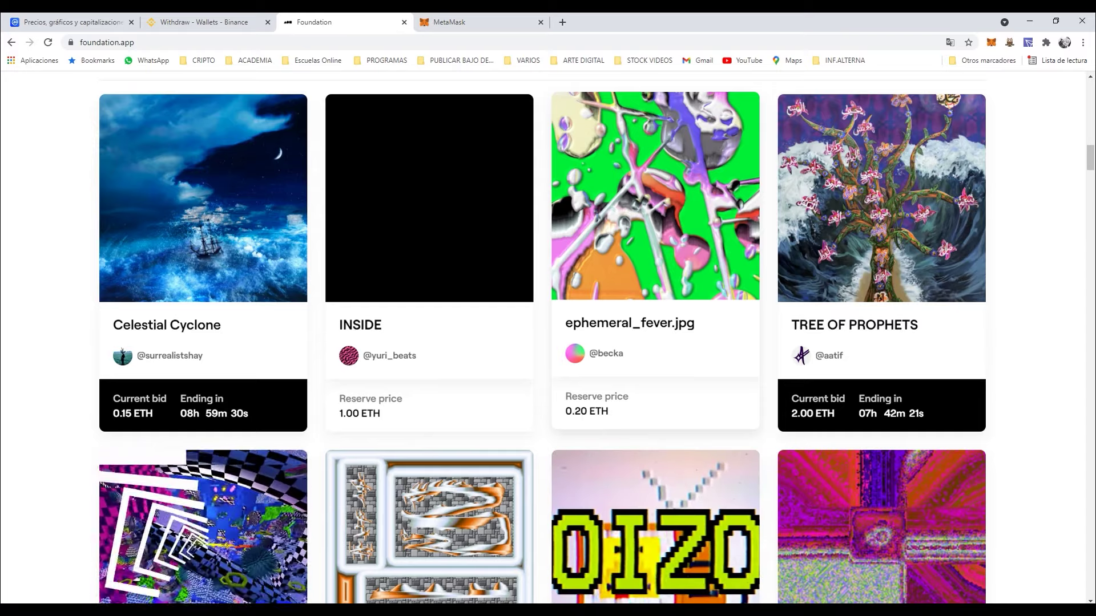
left_click(582, 413)
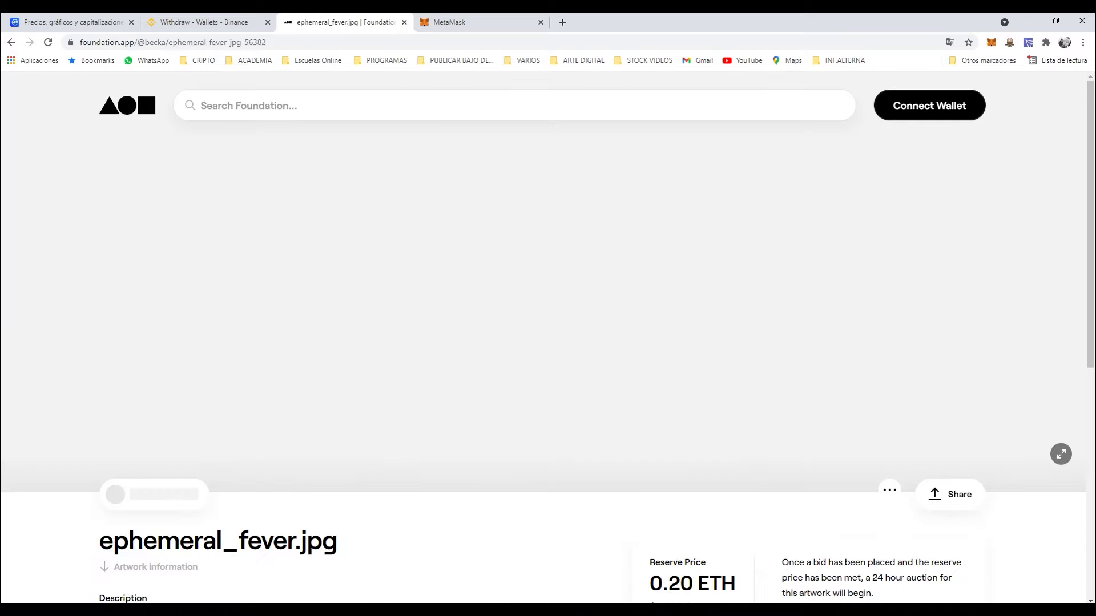
scroll(548, 337, "down", 2)
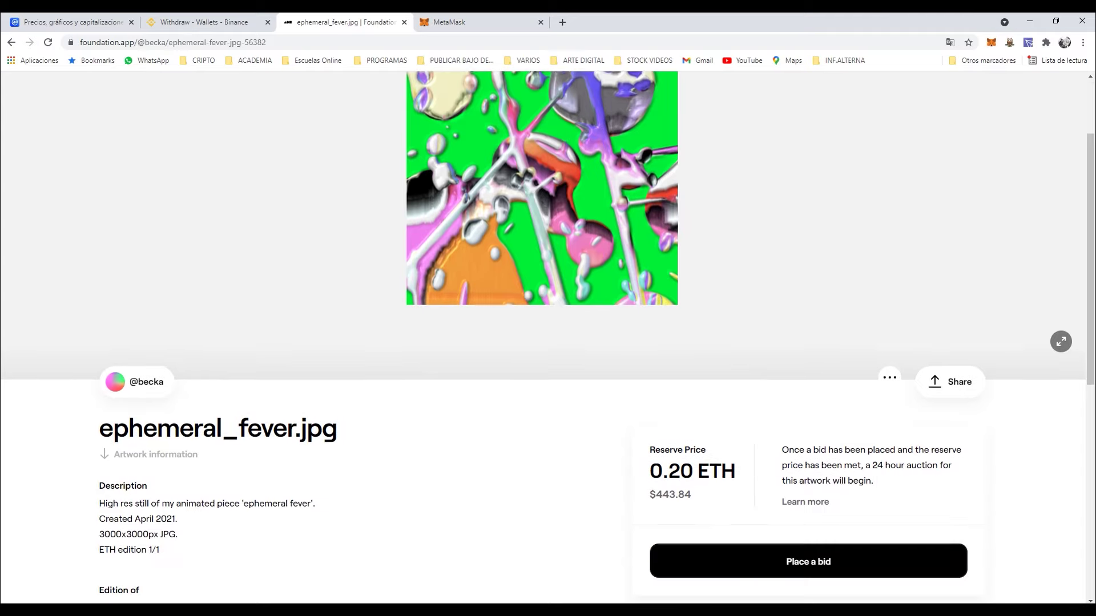
scroll(547, 337, "down", 1)
scroll(548, 336, "down", 1)
scroll(547, 336, "down", 2)
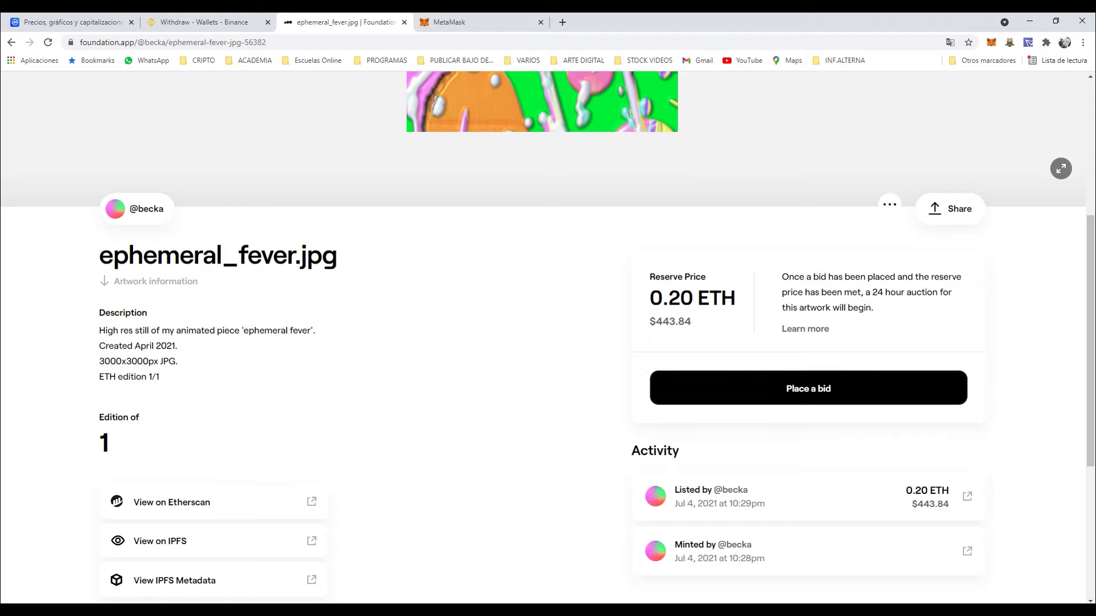
scroll(548, 337, "up", 1)
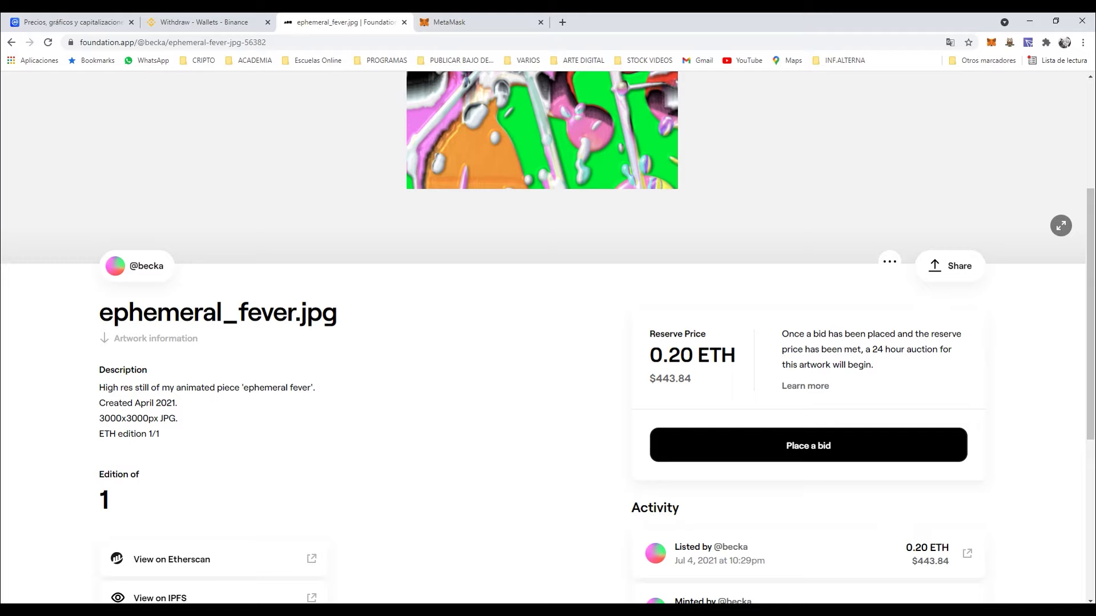
scroll(174, 96, "up", 4)
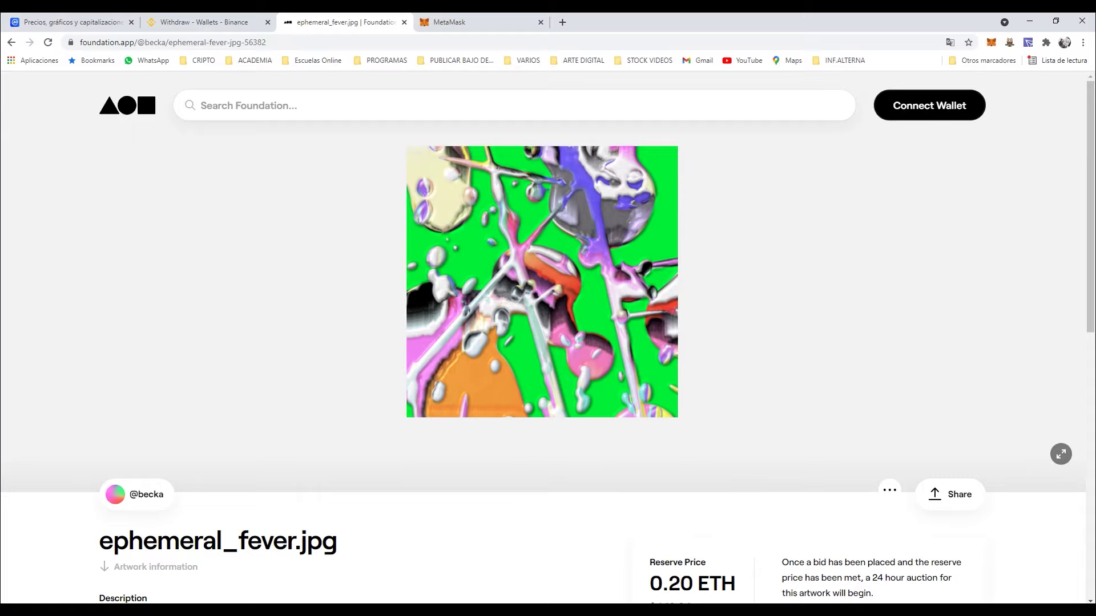
left_click(145, 90)
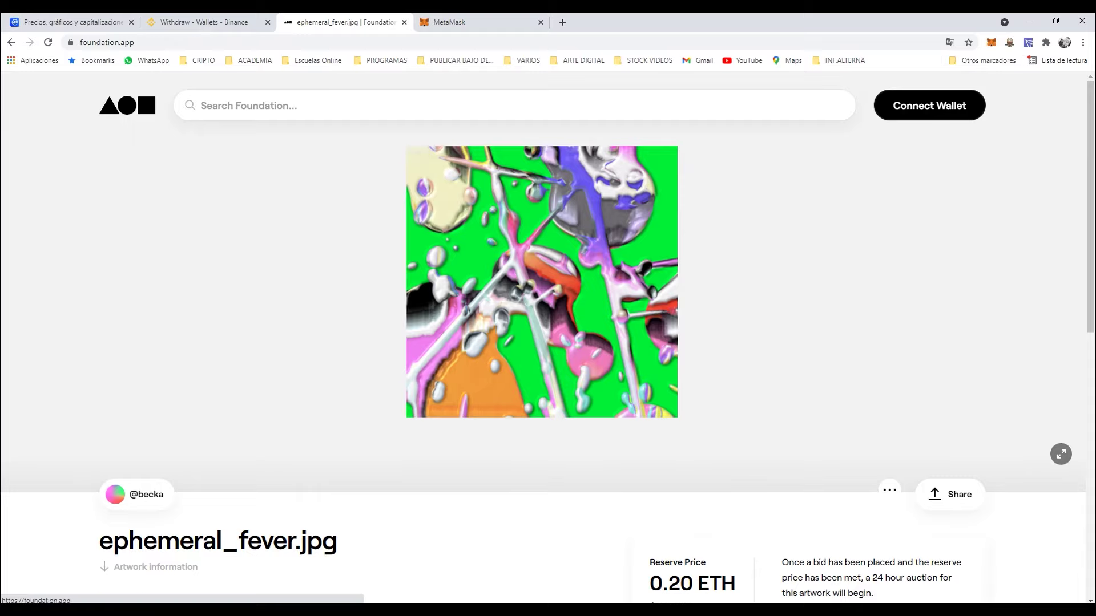
scroll(174, 96, "down", 4)
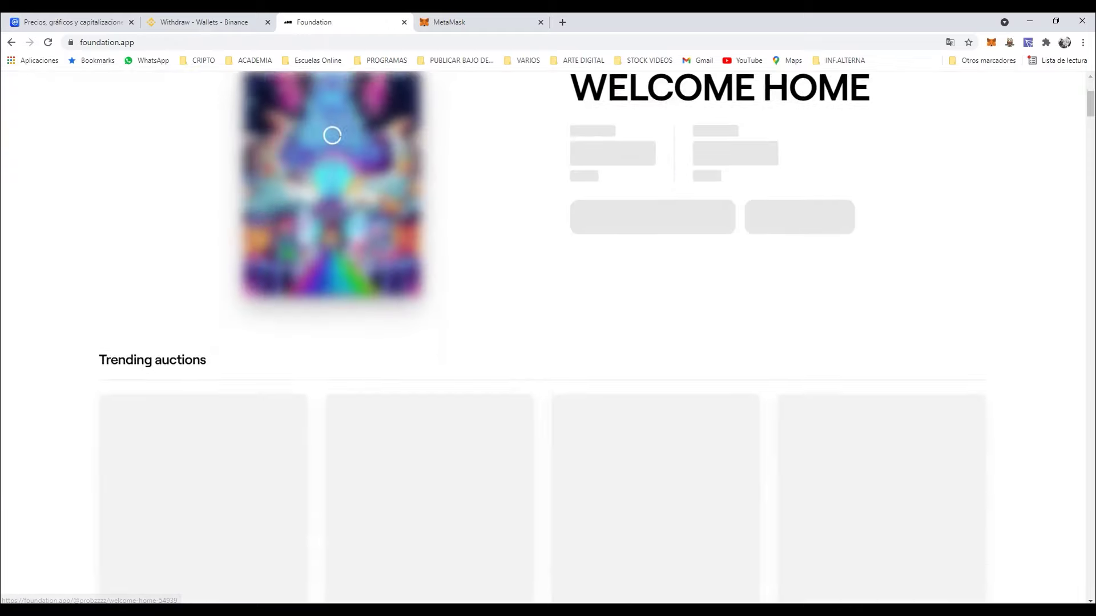
scroll(174, 96, "down", 2)
scroll(174, 95, "up", 4)
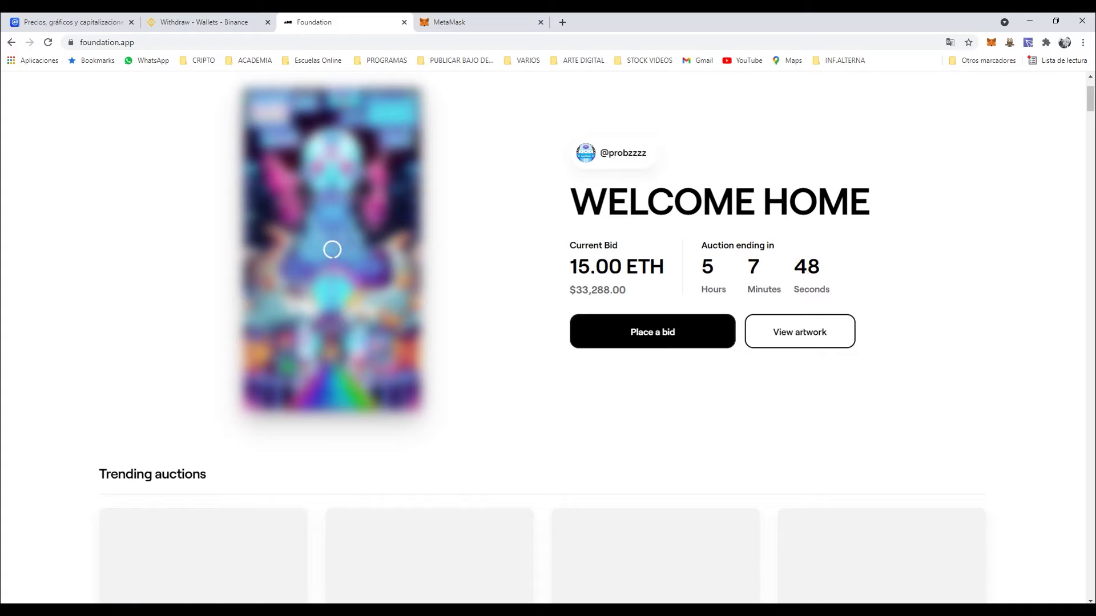
scroll(542, 337, "down", 3)
scroll(542, 337, "up", 4)
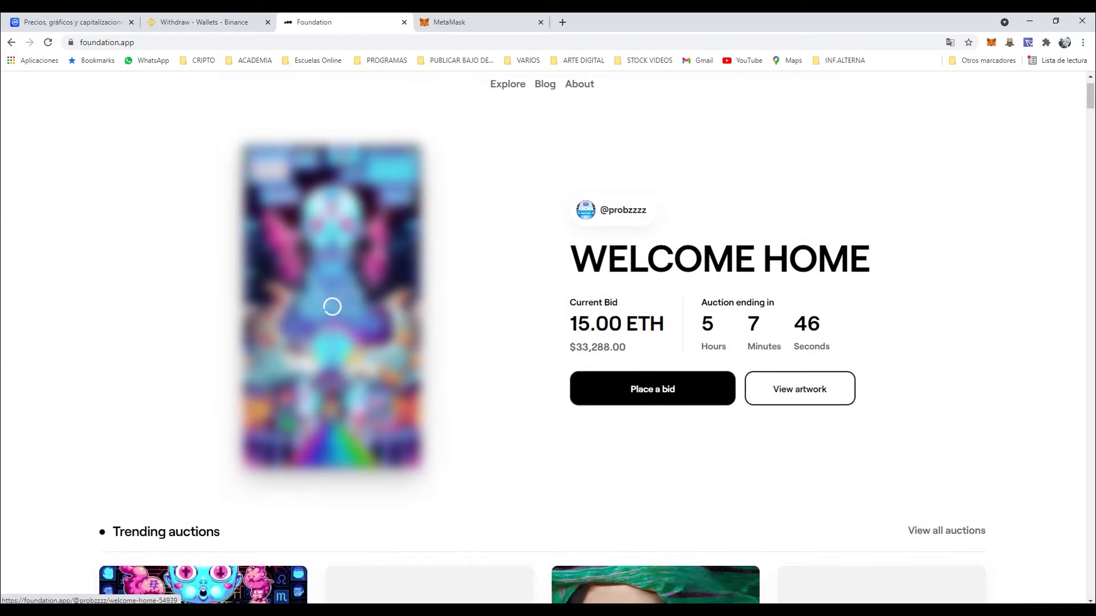
scroll(542, 336, "down", 5)
scroll(548, 336, "up", 3)
scroll(548, 336, "down", 4)
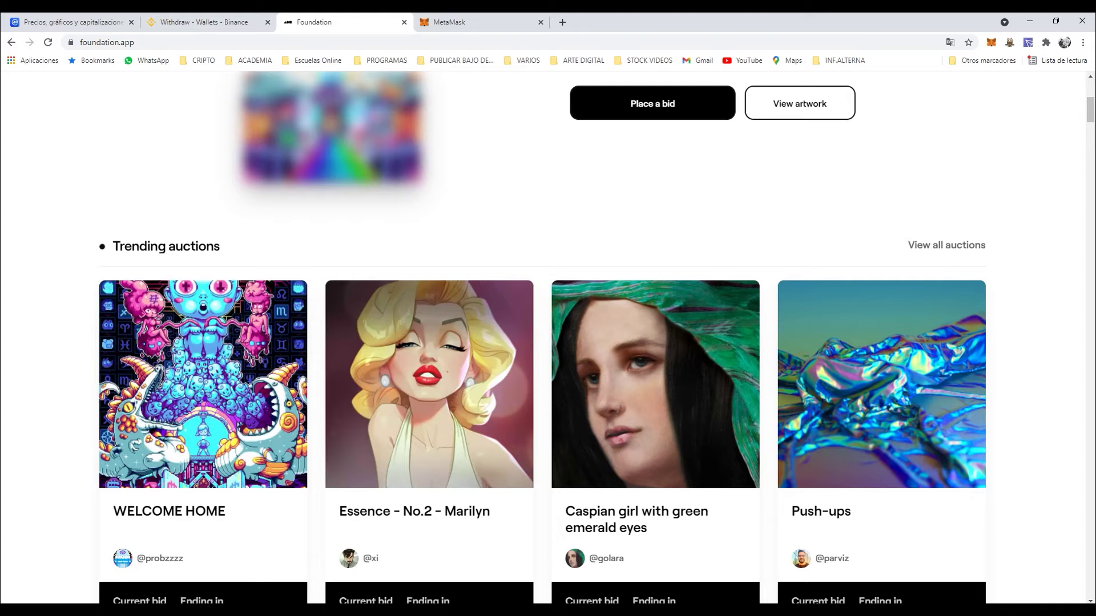
scroll(203, 343, "down", 1)
left_click(203, 326)
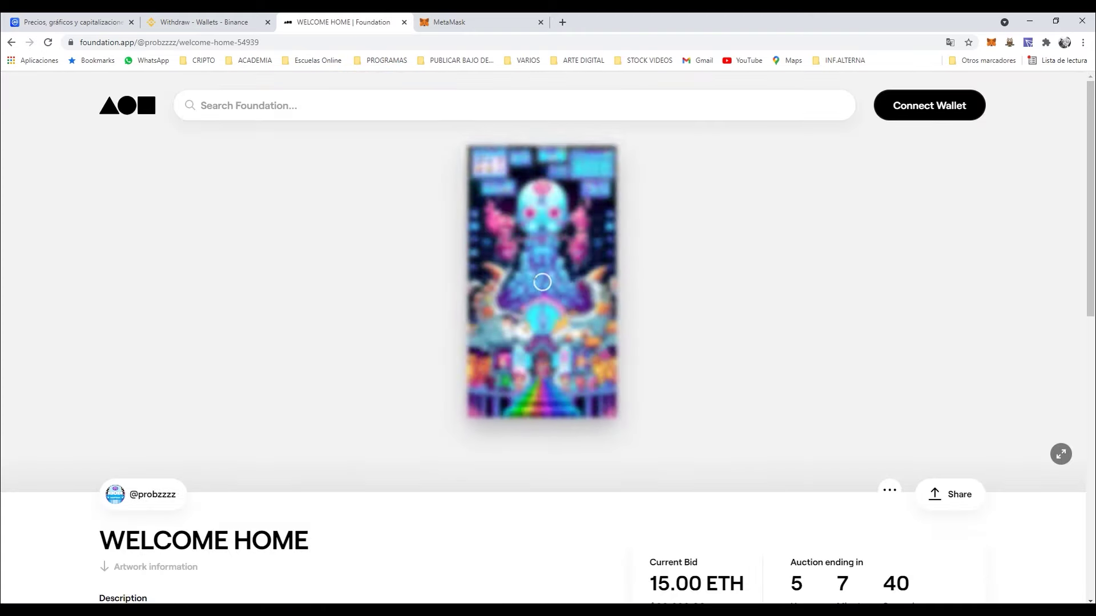
scroll(548, 337, "down", 3)
scroll(548, 337, "down", 2)
scroll(548, 336, "down", 2)
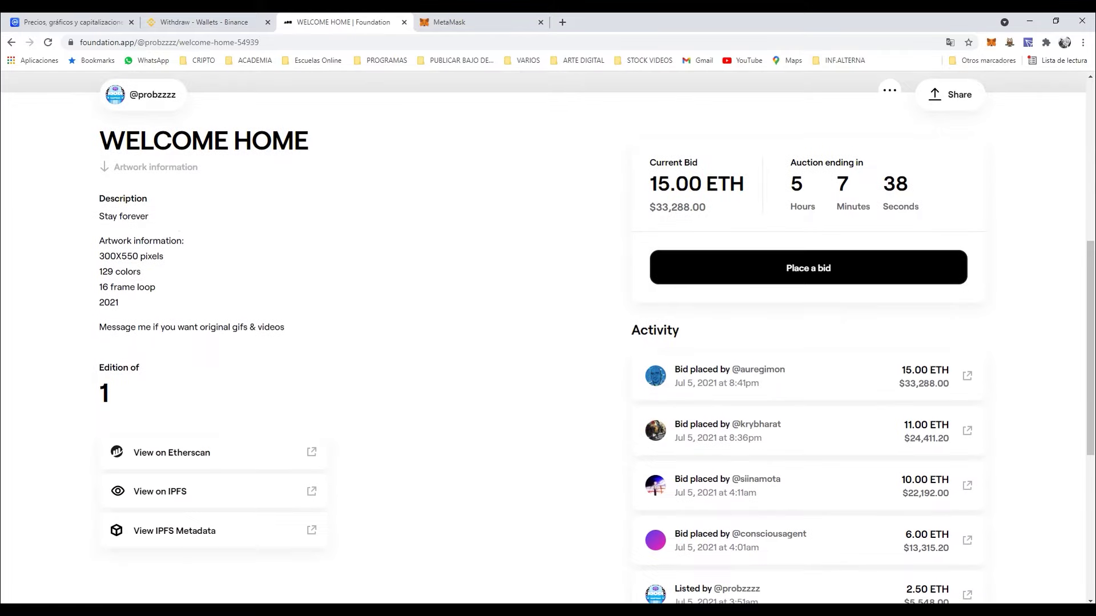
scroll(548, 336, "down", 2)
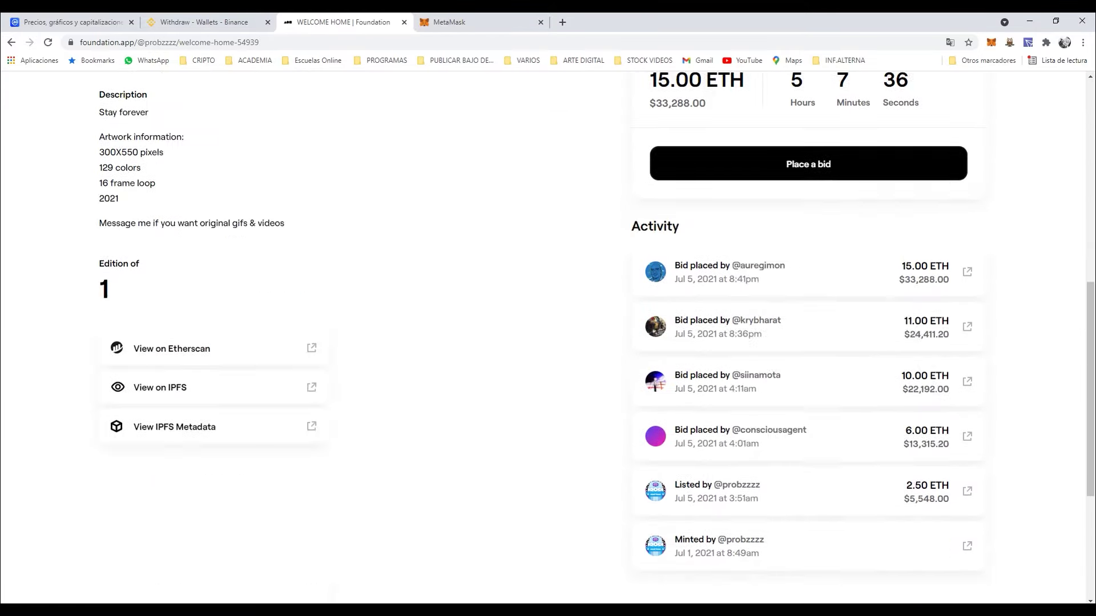
scroll(548, 337, "down", 4)
scroll(548, 336, "up", 2)
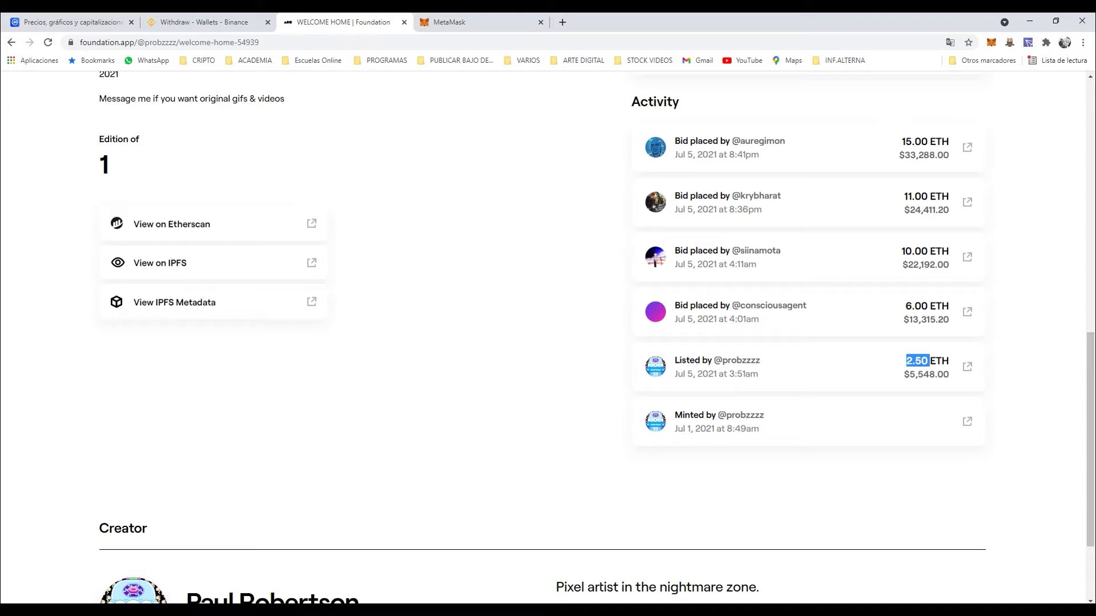
left_click_drag(905, 306, 936, 306)
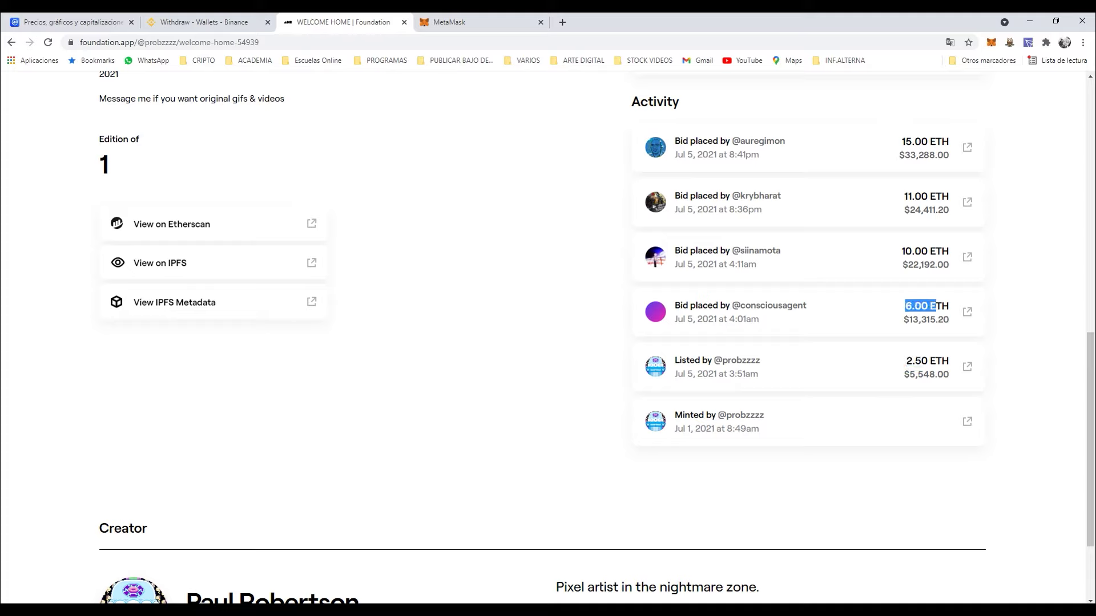
left_click_drag(901, 252, 930, 251)
left_click_drag(911, 196, 921, 195)
left_click_drag(902, 141, 921, 141)
scroll(921, 143, "up", 2)
scroll(856, 285, "down", 1)
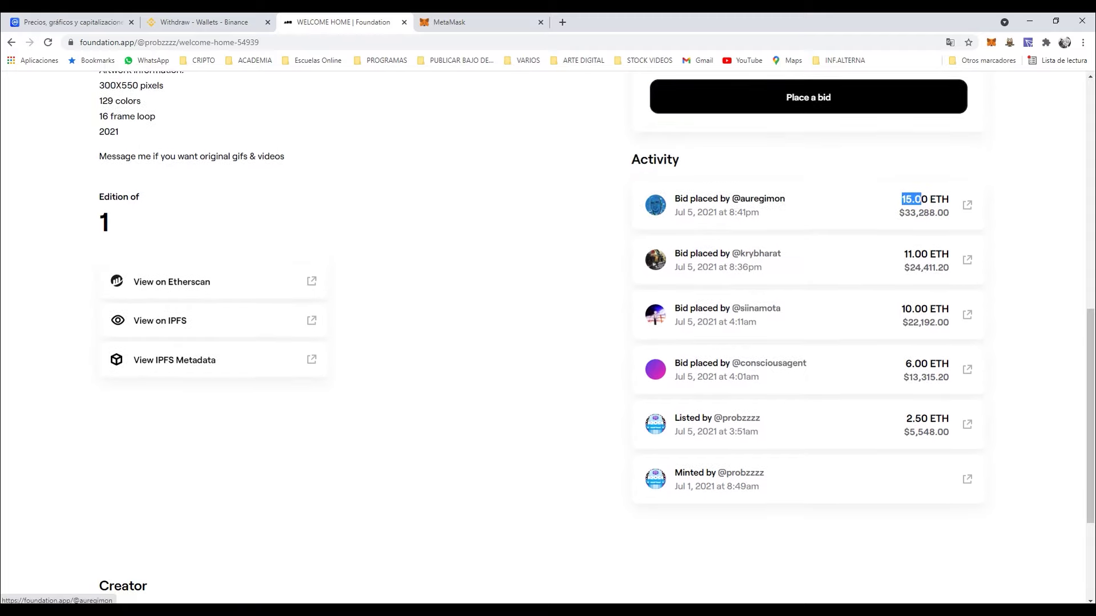
scroll(808, 410, "up", 5)
scroll(808, 409, "up", 1)
double_click(796, 355)
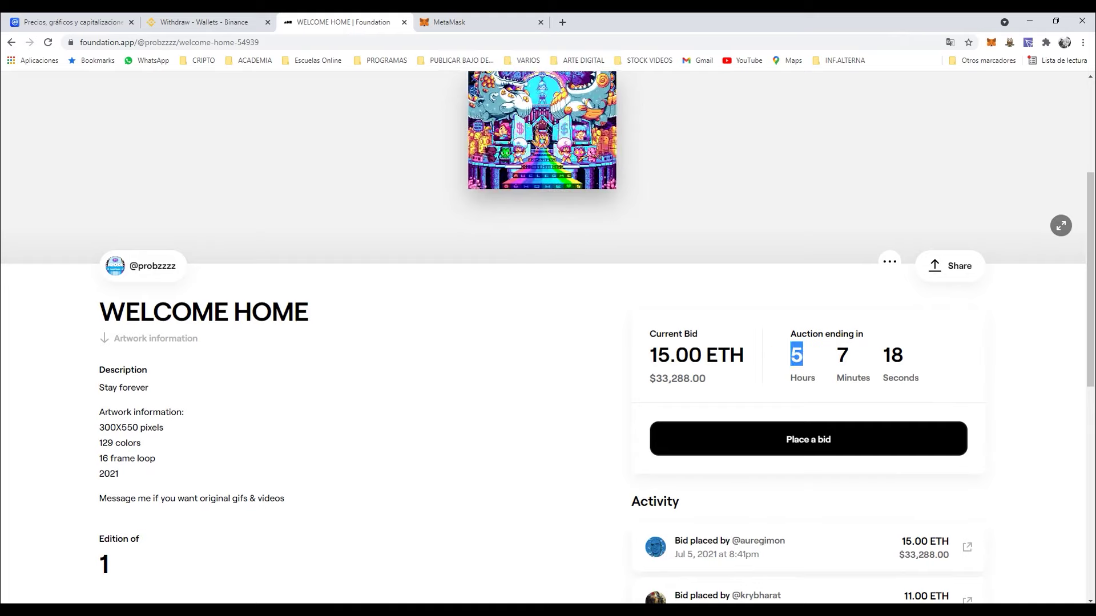
scroll(796, 355, "down", 3)
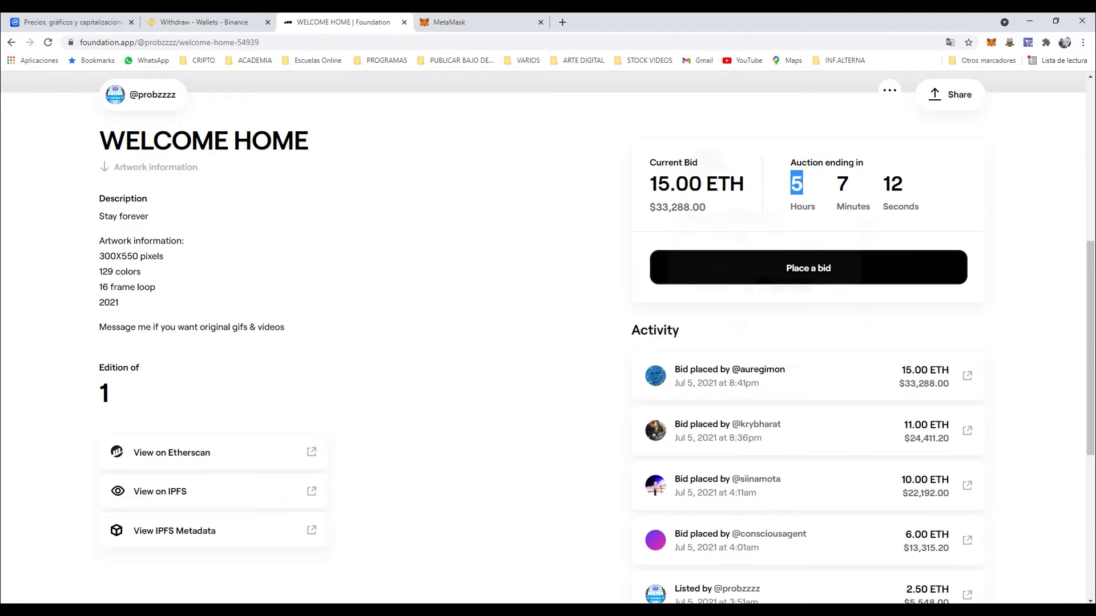
scroll(548, 342, "up", 5)
scroll(548, 342, "down", 4)
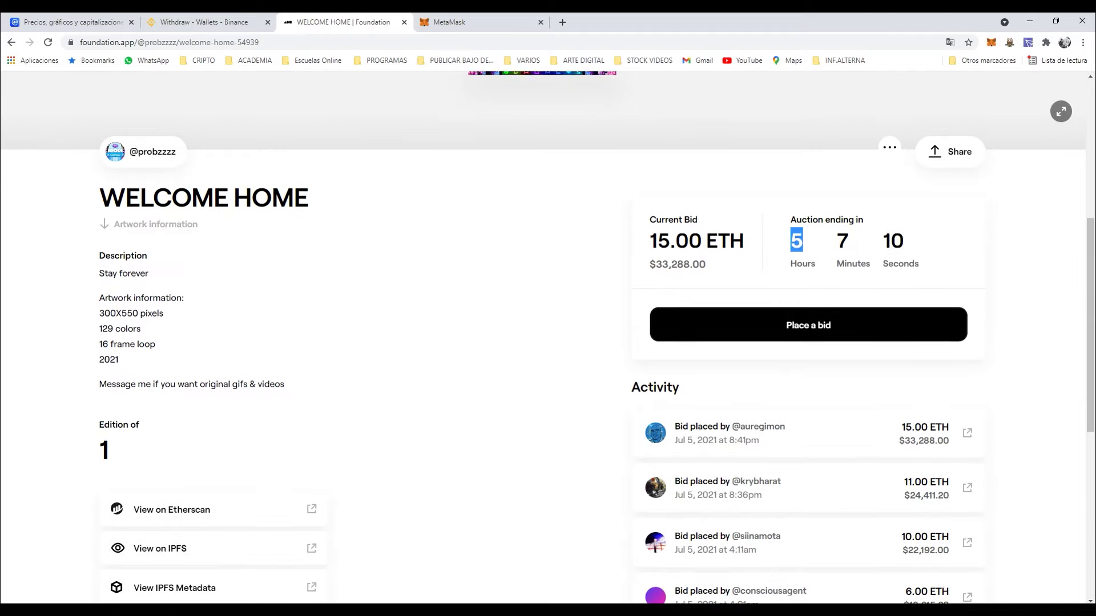
left_click_drag(902, 427, 936, 427)
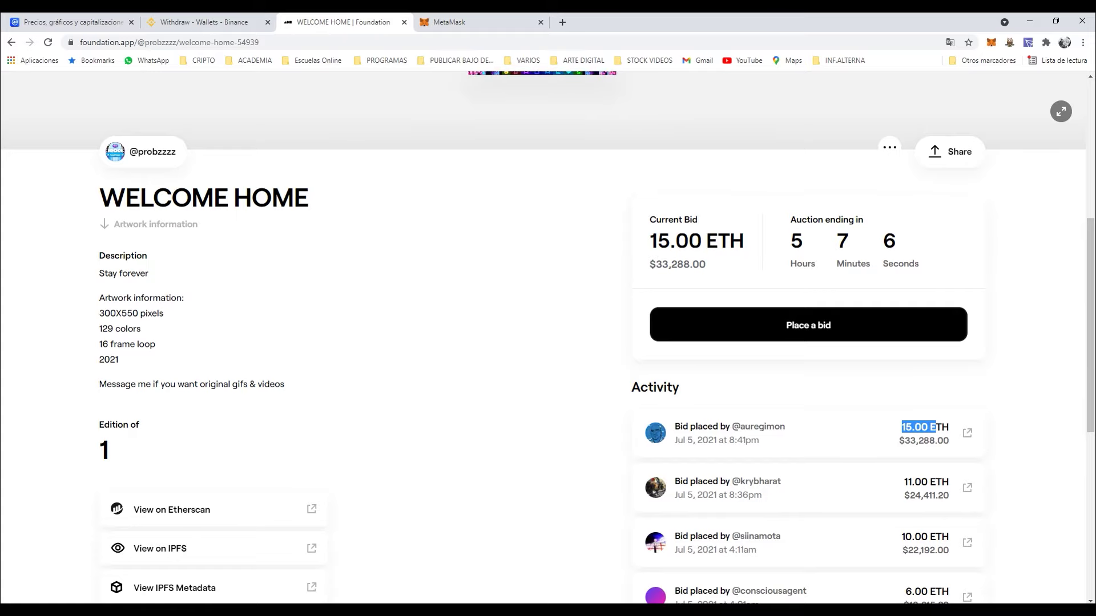
scroll(548, 342, "up", 3)
scroll(145, 90, "up", 3)
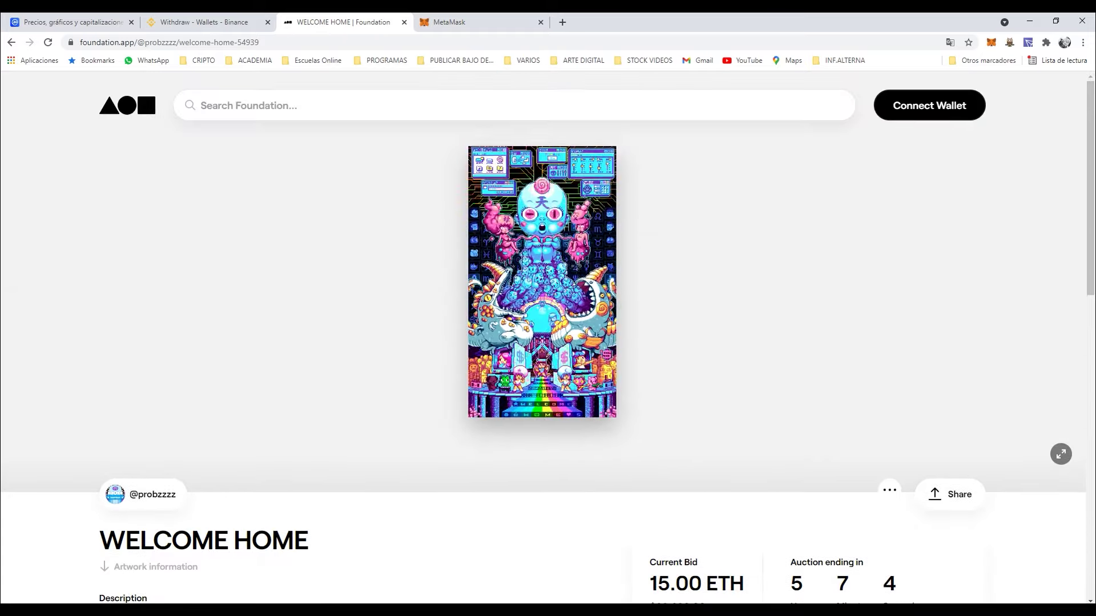
Return to the Foundation homepage via the logo and browse Trending auctions, ending at the top.
left_click(145, 90)
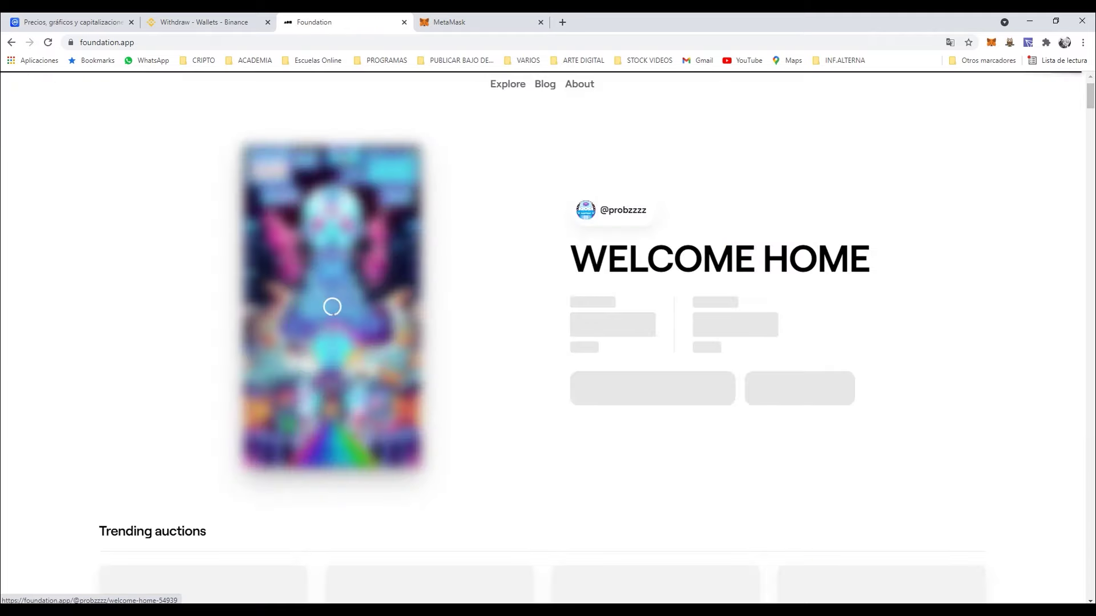
scroll(548, 343, "down", 3)
scroll(548, 342, "down", 3)
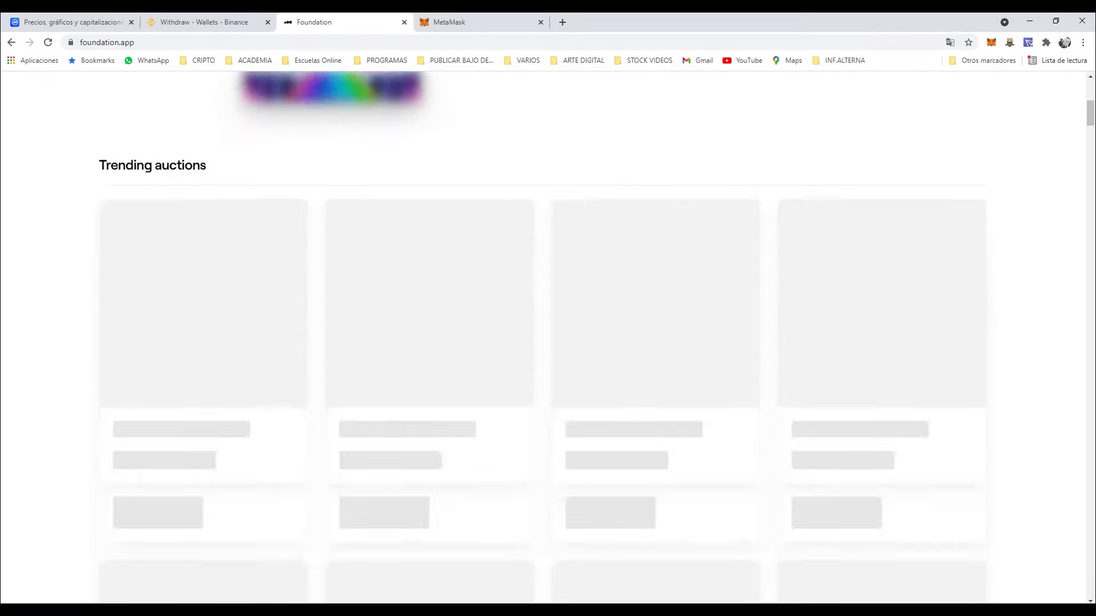
scroll(548, 342, "down", 3)
scroll(548, 343, "up", 3)
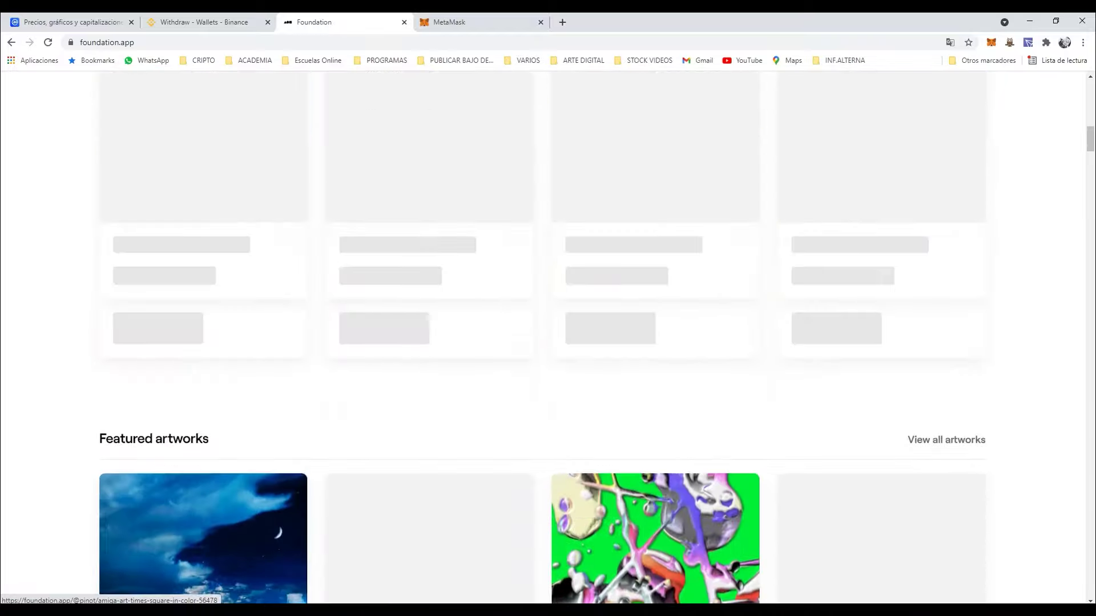
scroll(548, 342, "up", 3)
scroll(548, 343, "up", 5)
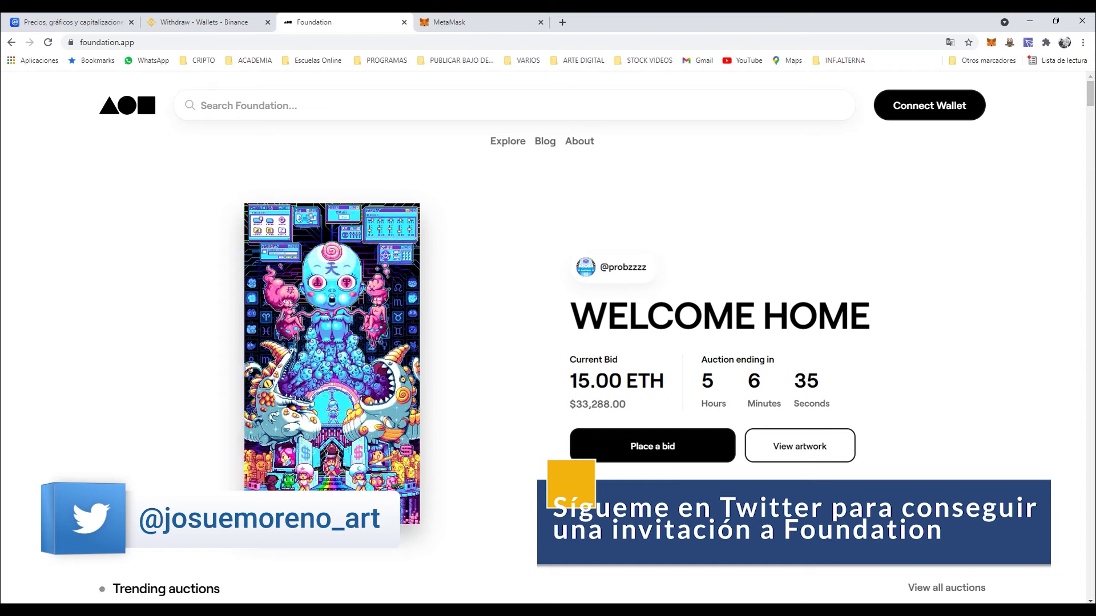
scroll(548, 336, "down", 4)
scroll(548, 337, "down", 3)
scroll(548, 337, "down", 2)
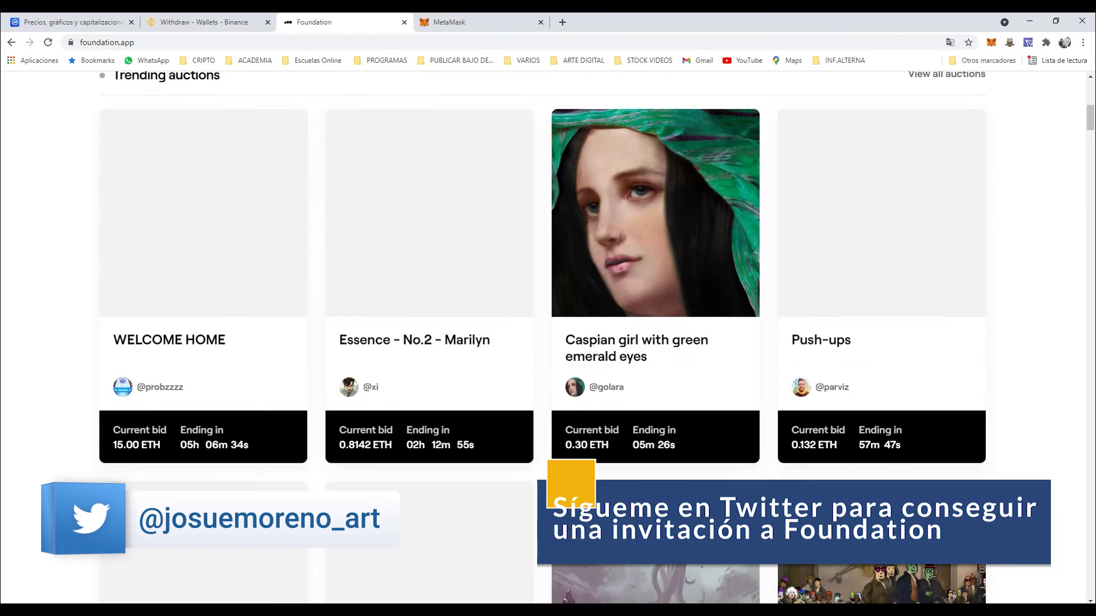
scroll(548, 337, "up", 5)
scroll(548, 337, "up", 4)
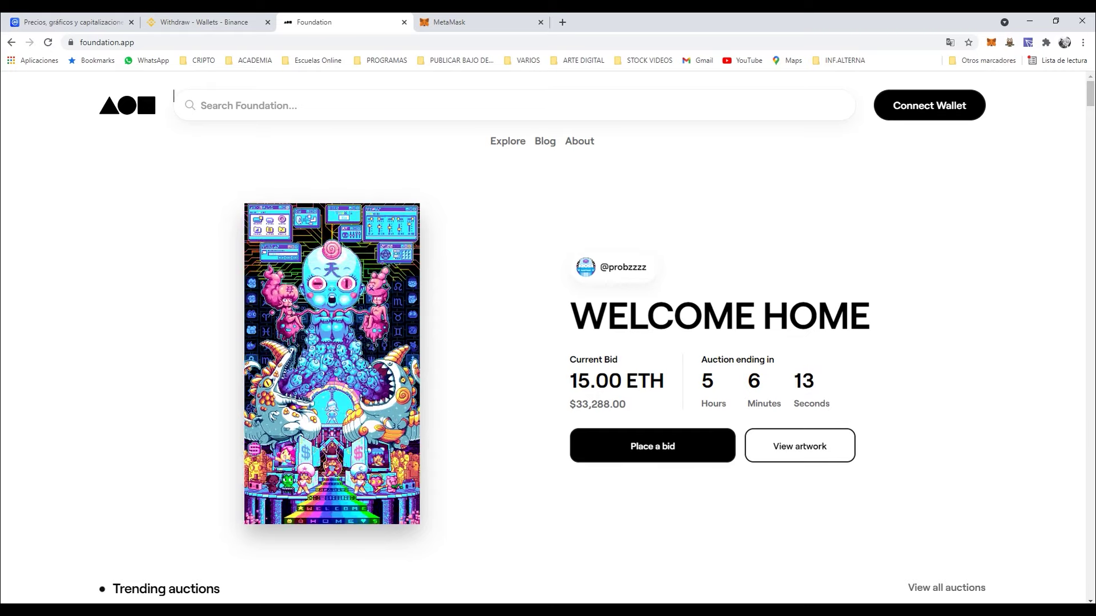
scroll(145, 90, "down", 8)
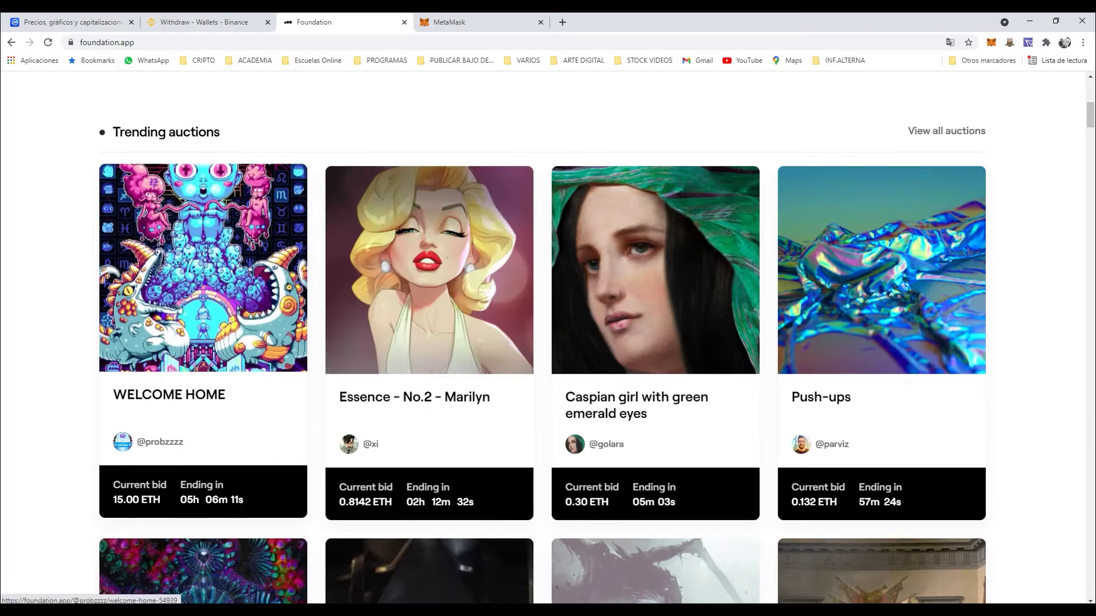
scroll(203, 342, "down", 6)
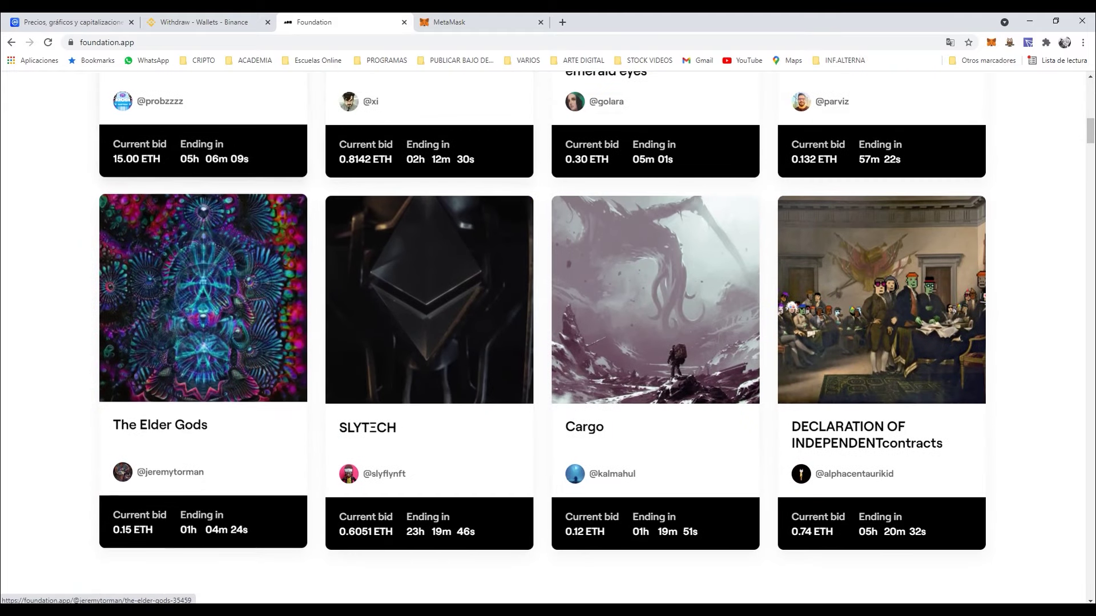
scroll(203, 343, "down", 6)
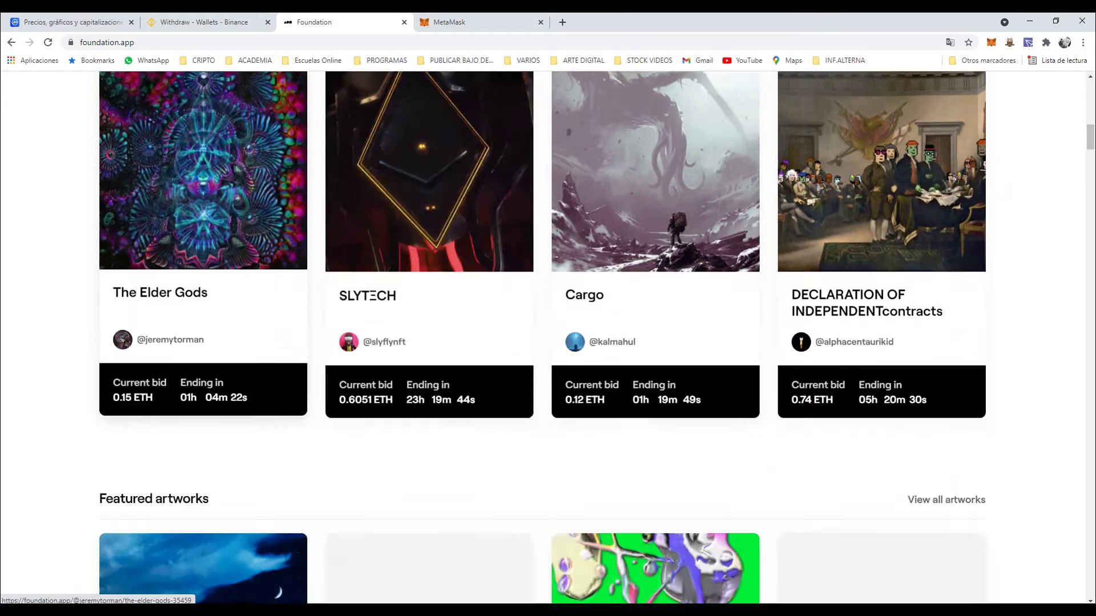
scroll(543, 342, "up", 7)
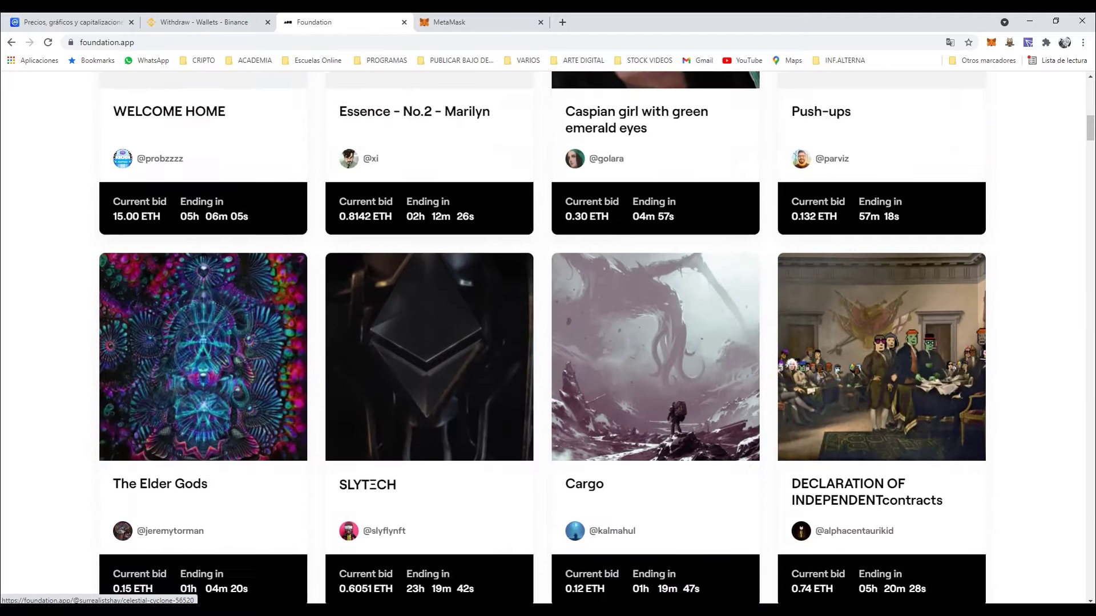
scroll(542, 343, "up", 5)
scroll(548, 342, "up", 6)
scroll(548, 343, "up", 2)
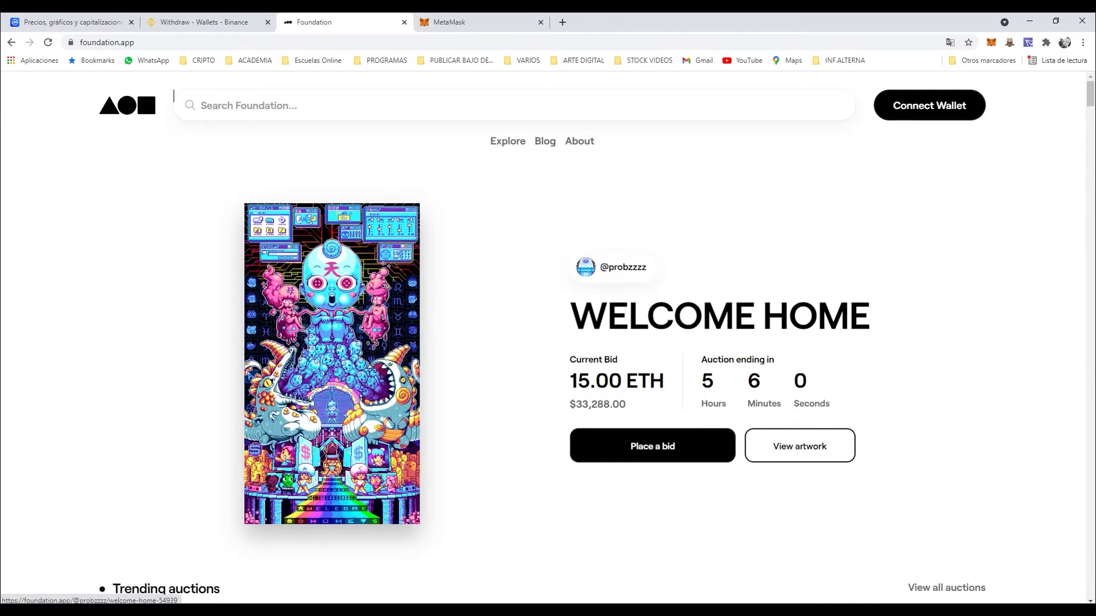
scroll(174, 95, "down", 5)
scroll(174, 96, "up", 5)
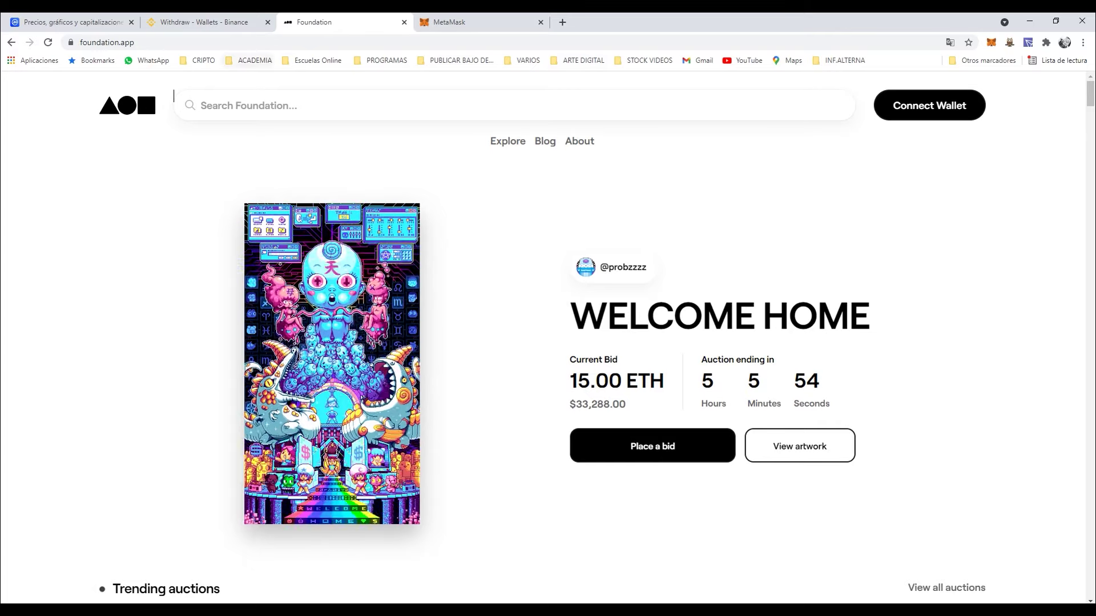
Open the artist's Foundation profile from the ARTE DIGITAL bookmarks and review its bio and links.
left_click(580, 60)
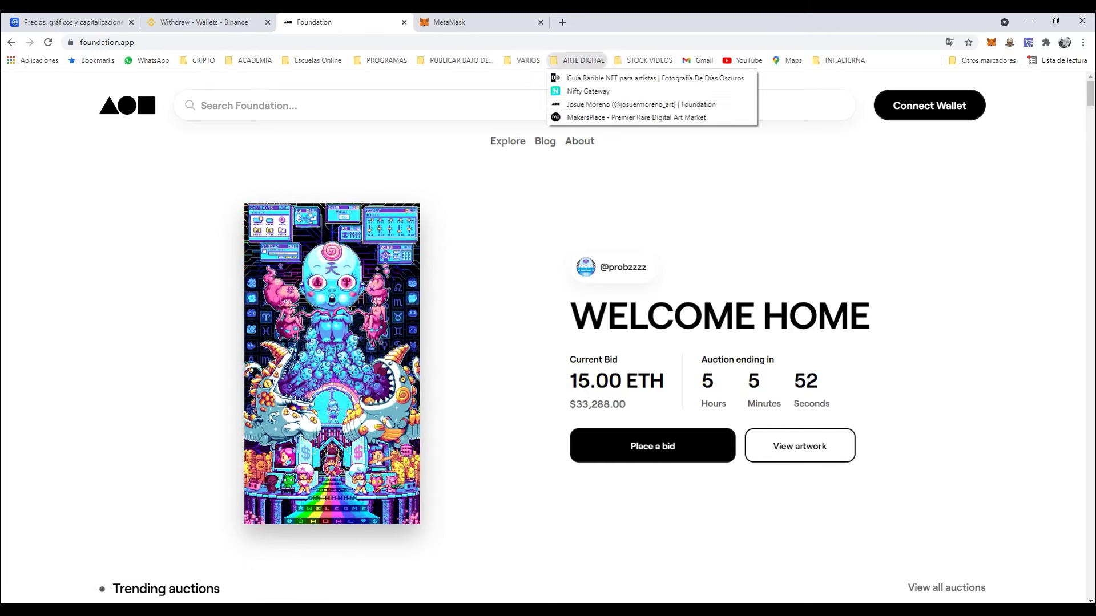
left_click(639, 104)
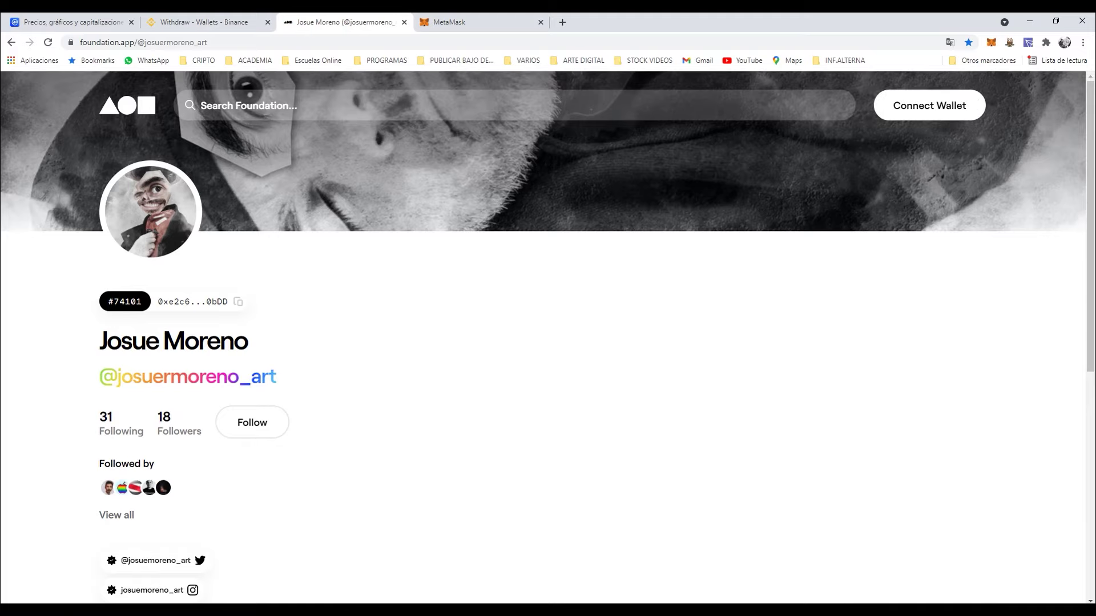
scroll(597, 336, "down", 3)
scroll(596, 337, "up", 3)
scroll(114, 485, "down", 3)
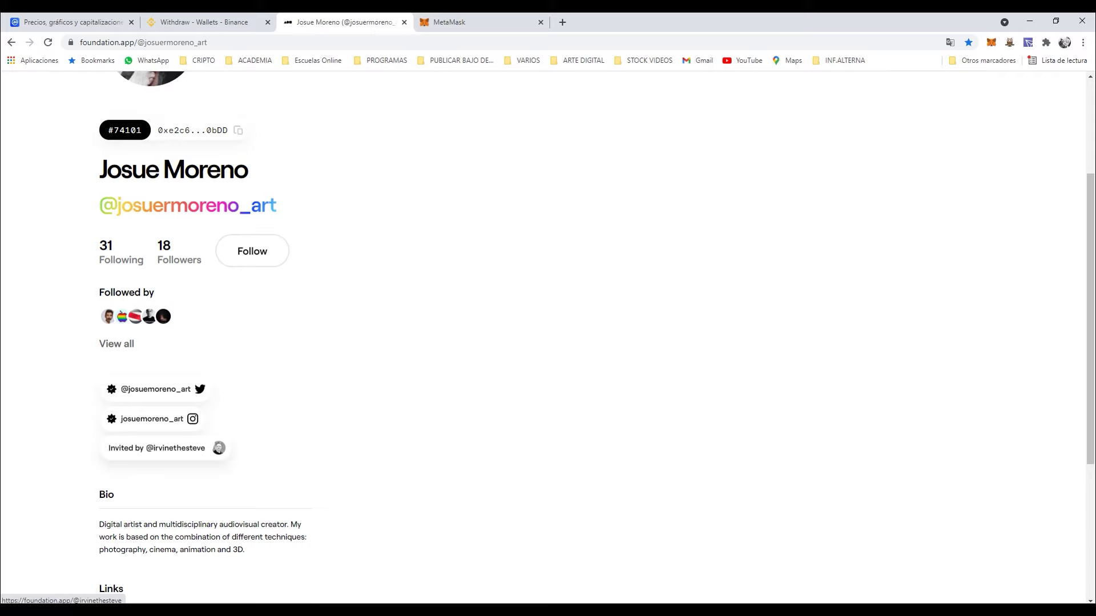
scroll(165, 448, "down", 4)
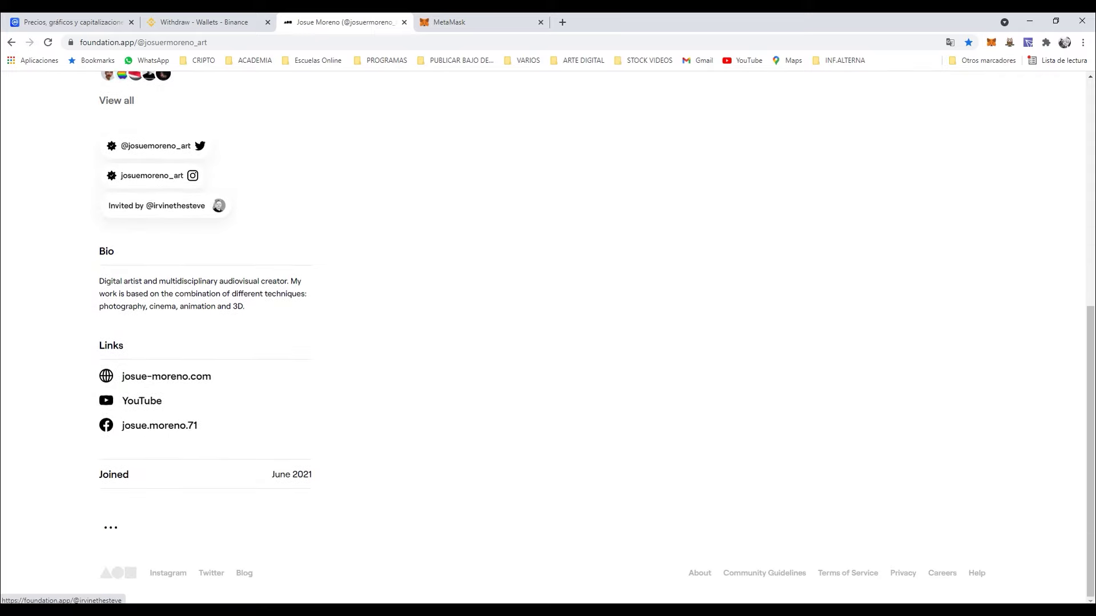
scroll(165, 205, "up", 3)
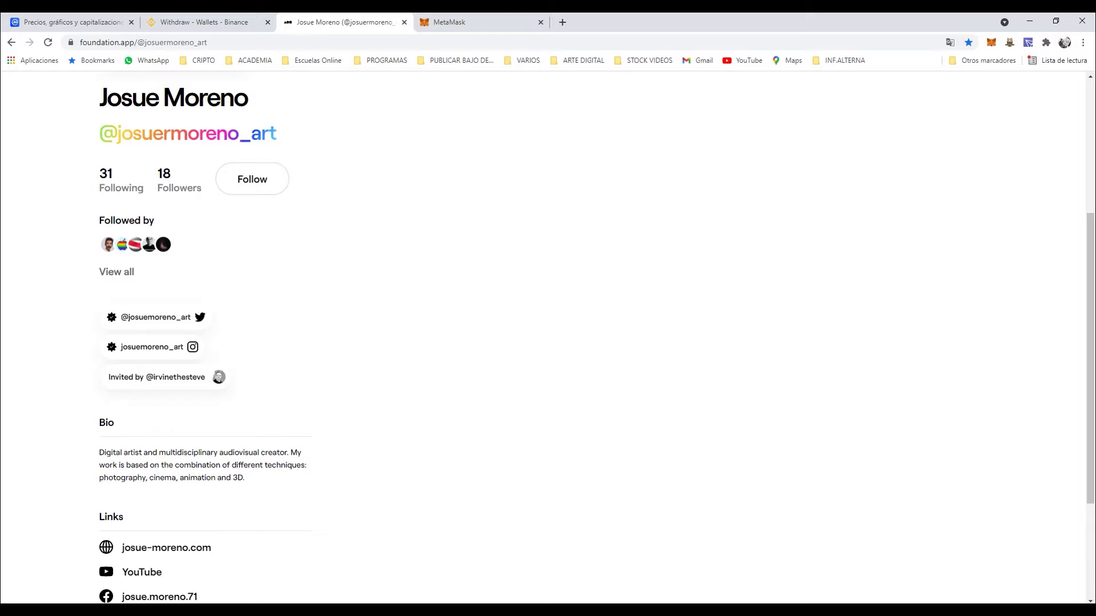
scroll(548, 336, "up", 3)
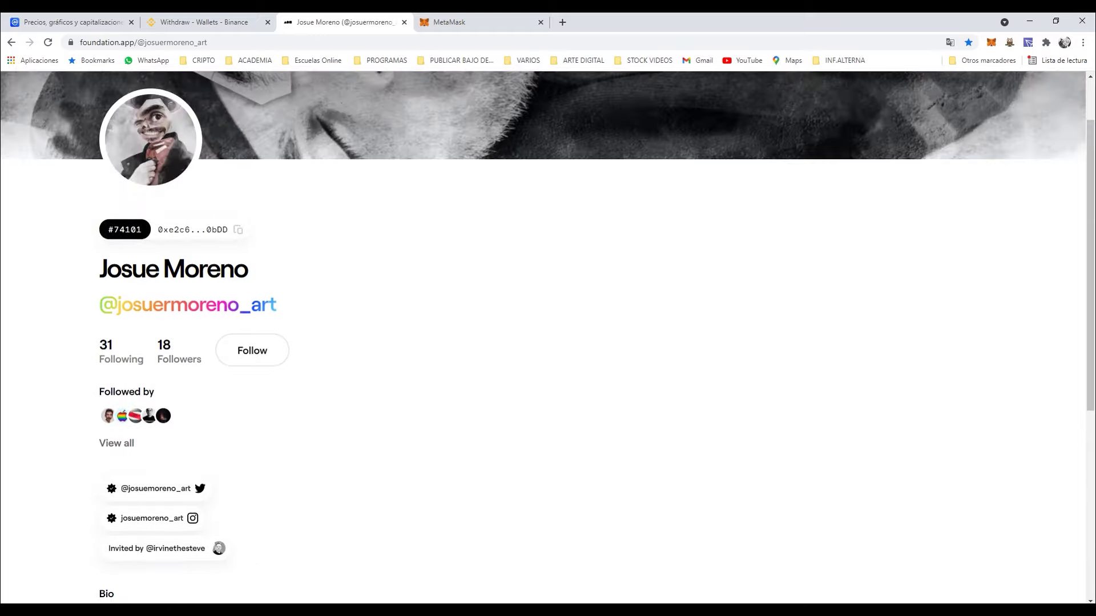
scroll(547, 337, "up", 1)
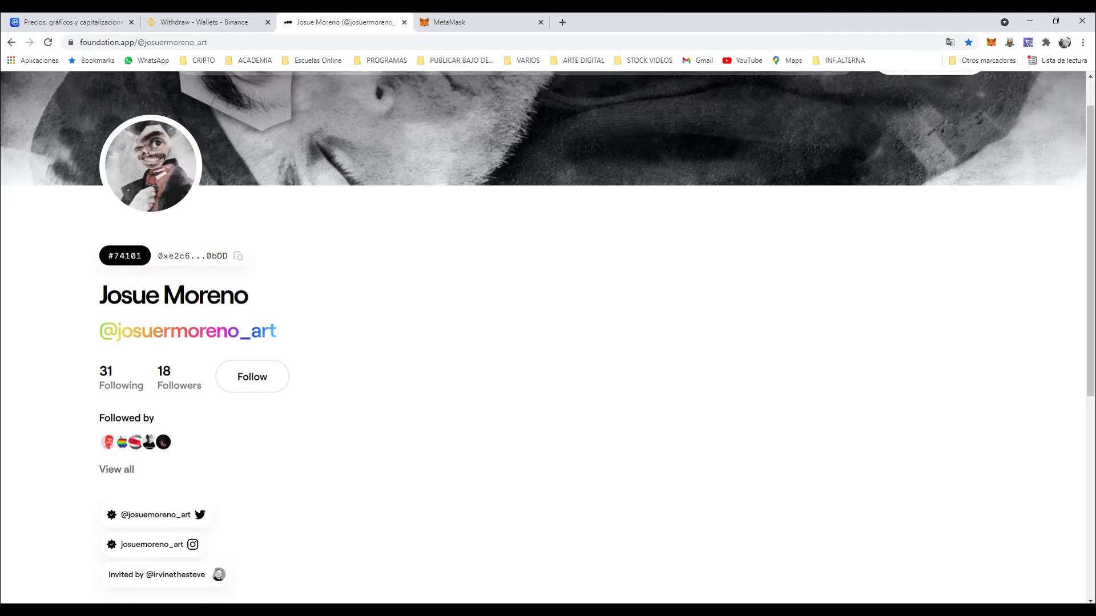
scroll(548, 336, "up", 1)
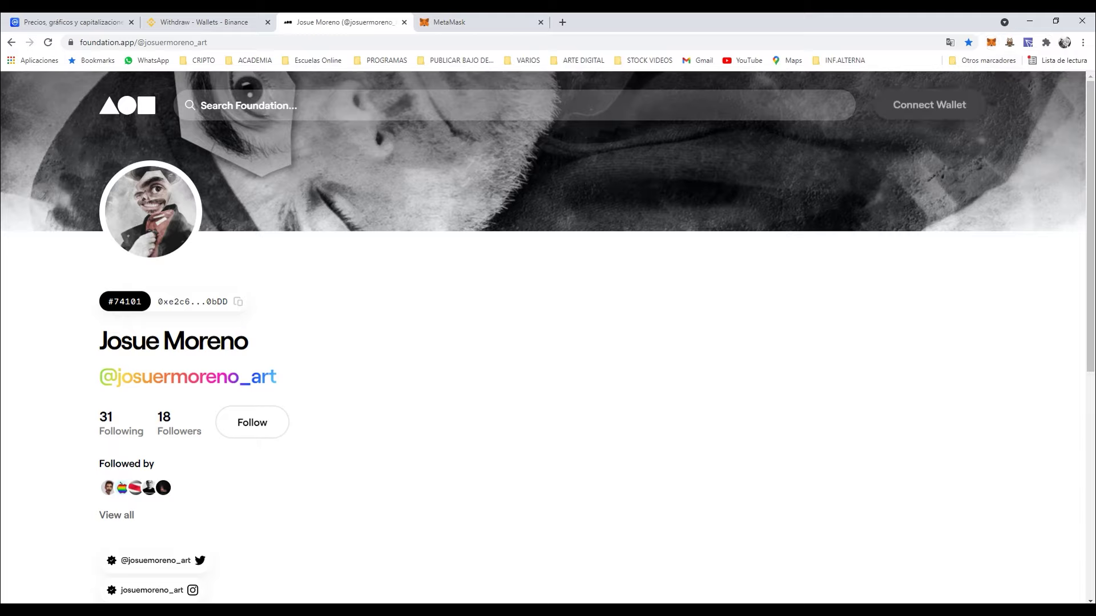
Connect the MetaMask wallet to Foundation and sign the message, showing a 0.11 ETH balance.
left_click(929, 105)
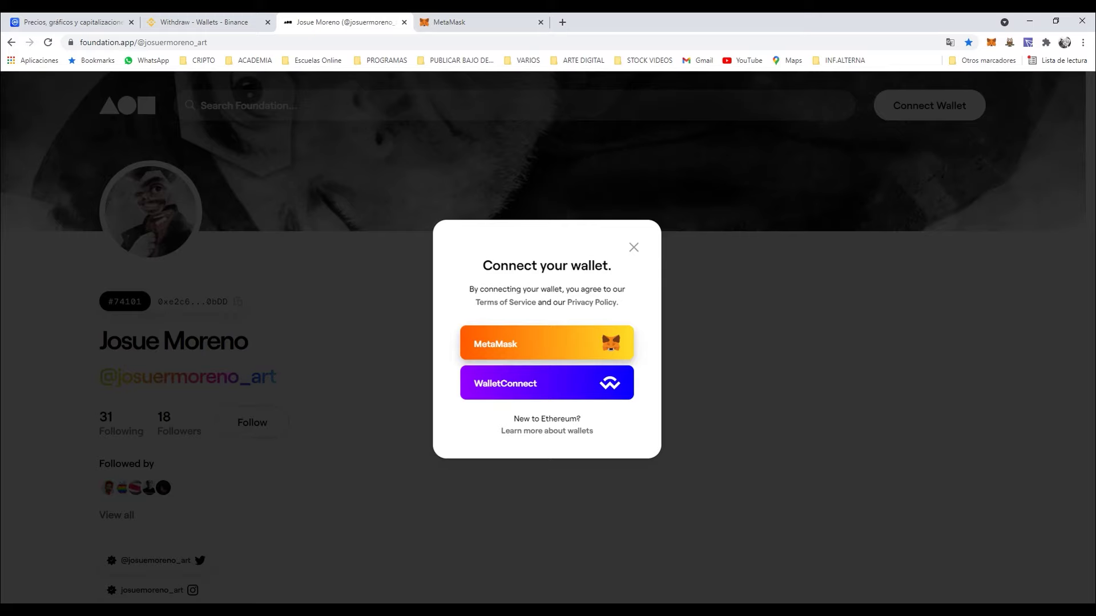
left_click(546, 343)
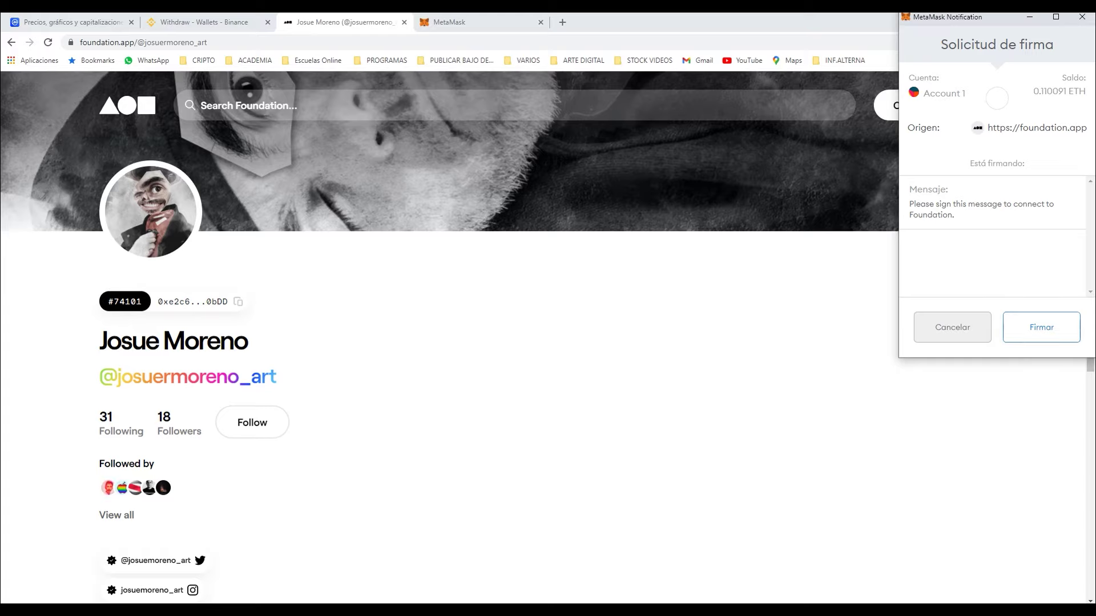
key("Return")
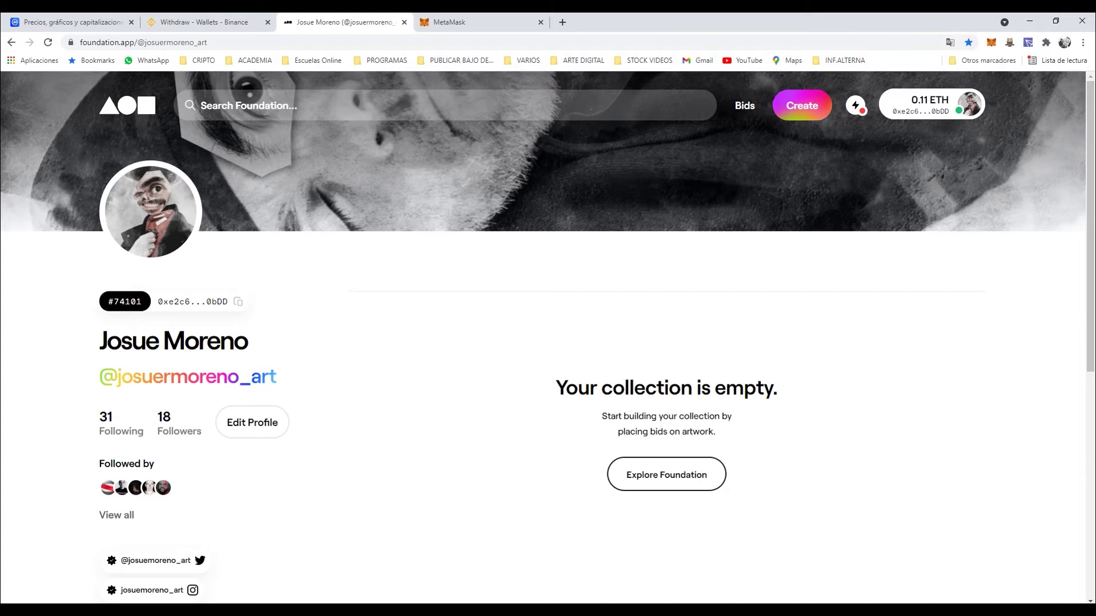
Glance at the follower notifications, then go to the Create an NFT page.
left_click(854, 105)
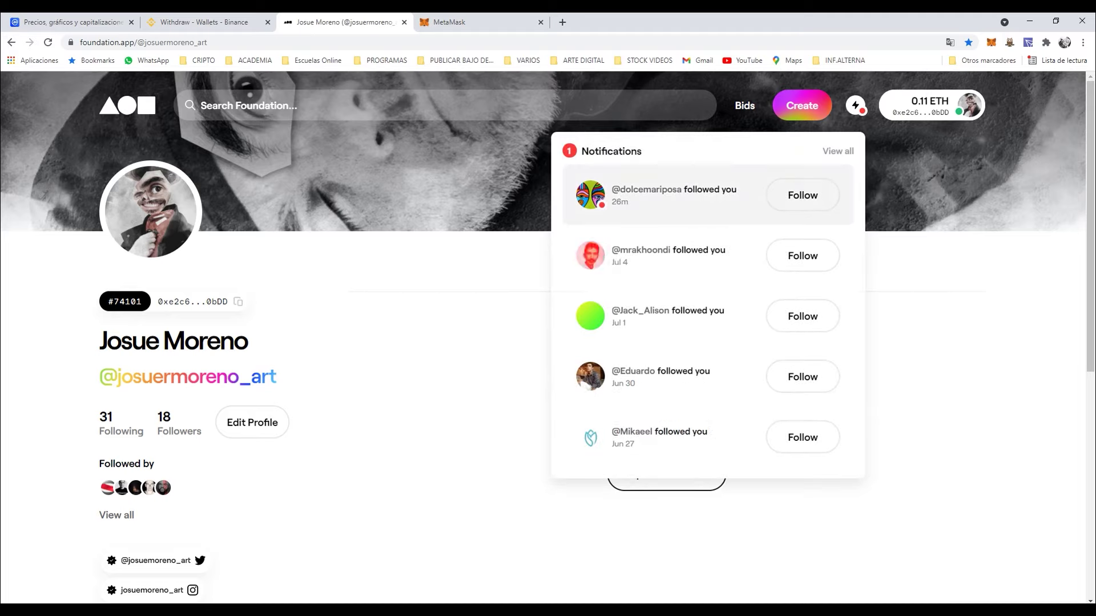
left_click(855, 105)
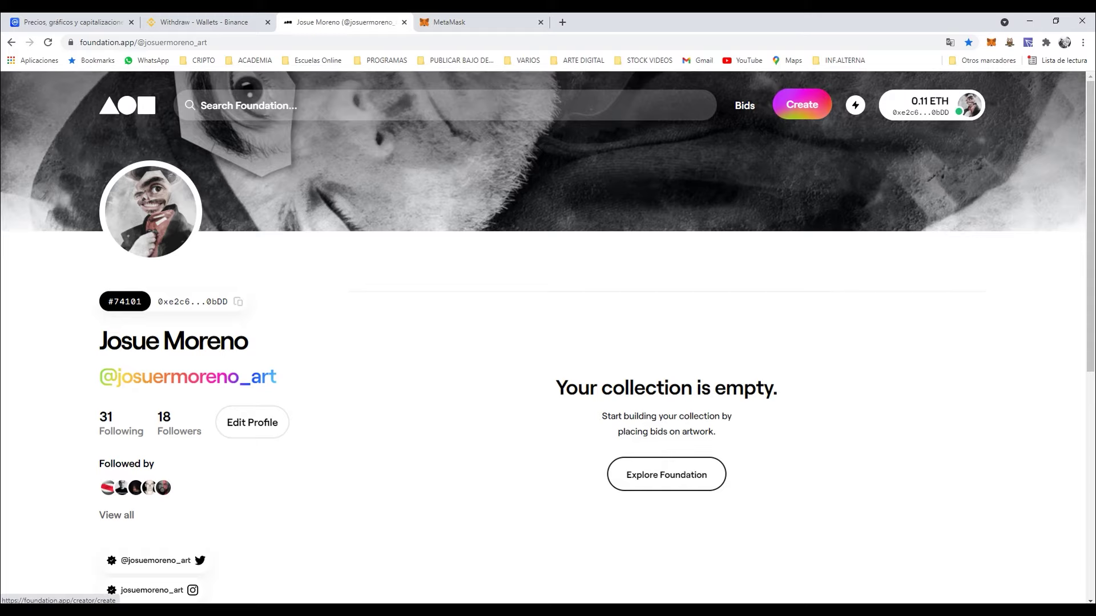
left_click(802, 105)
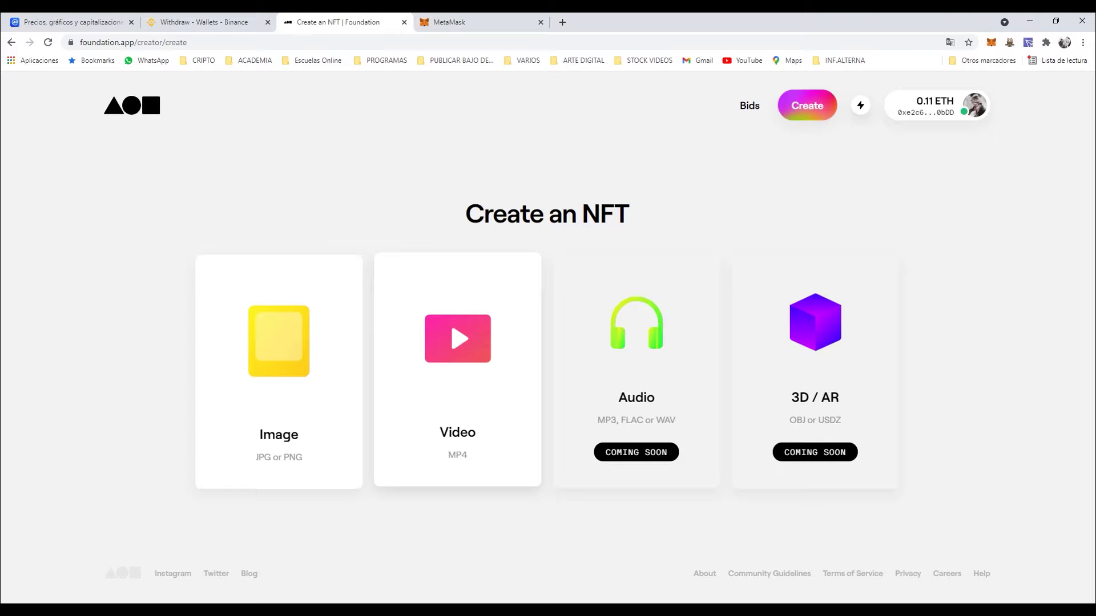
Choose the artwork media type, then delete the old AIR file in File Explorer.
left_click(457, 371)
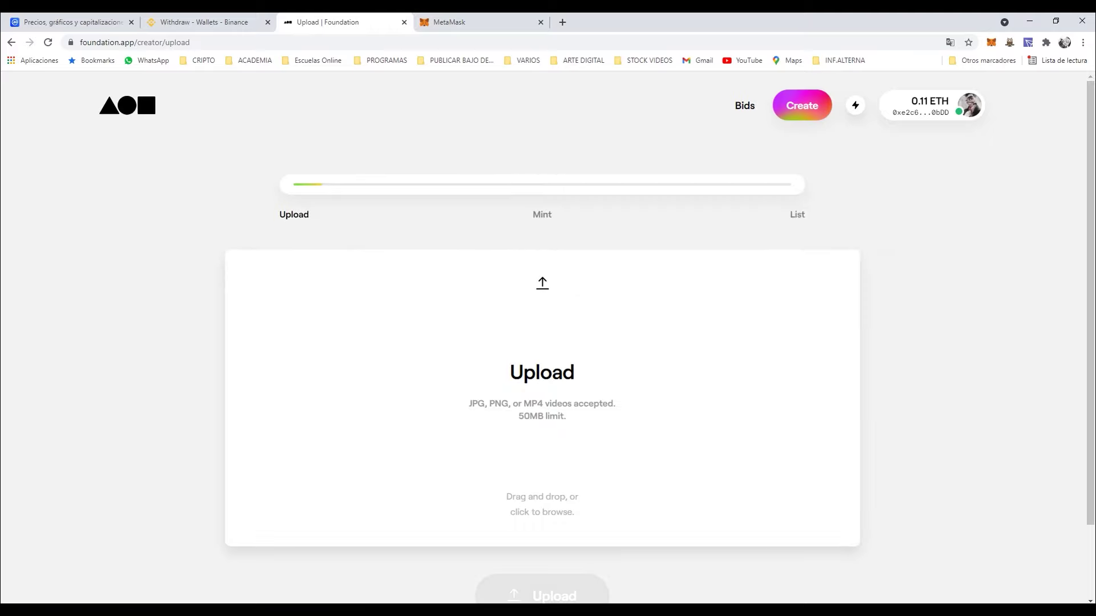
scroll(548, 343, "down", 2)
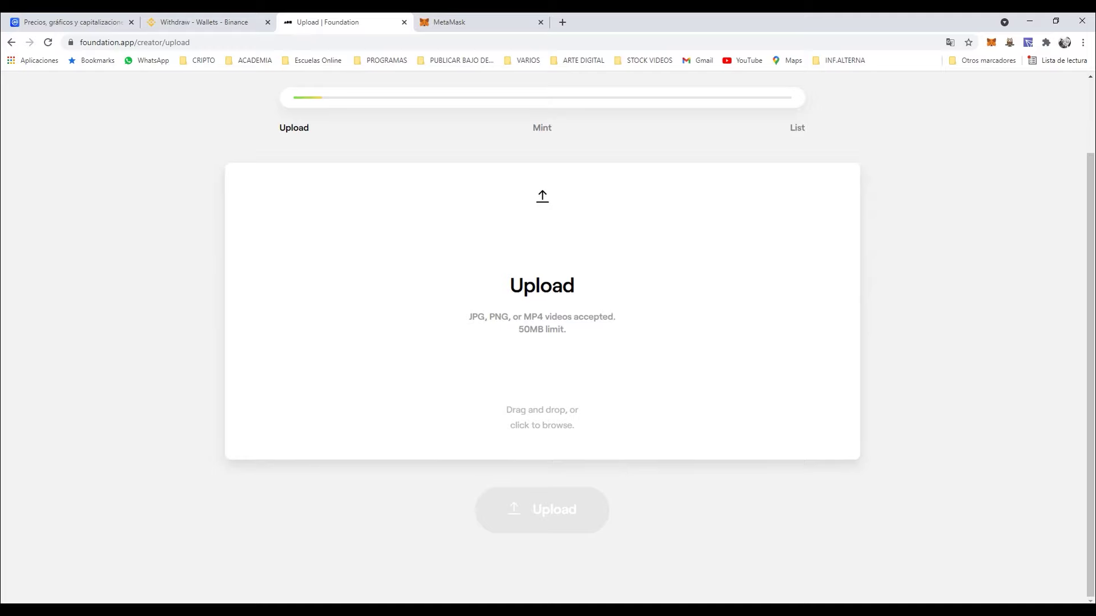
key("alt+Tab")
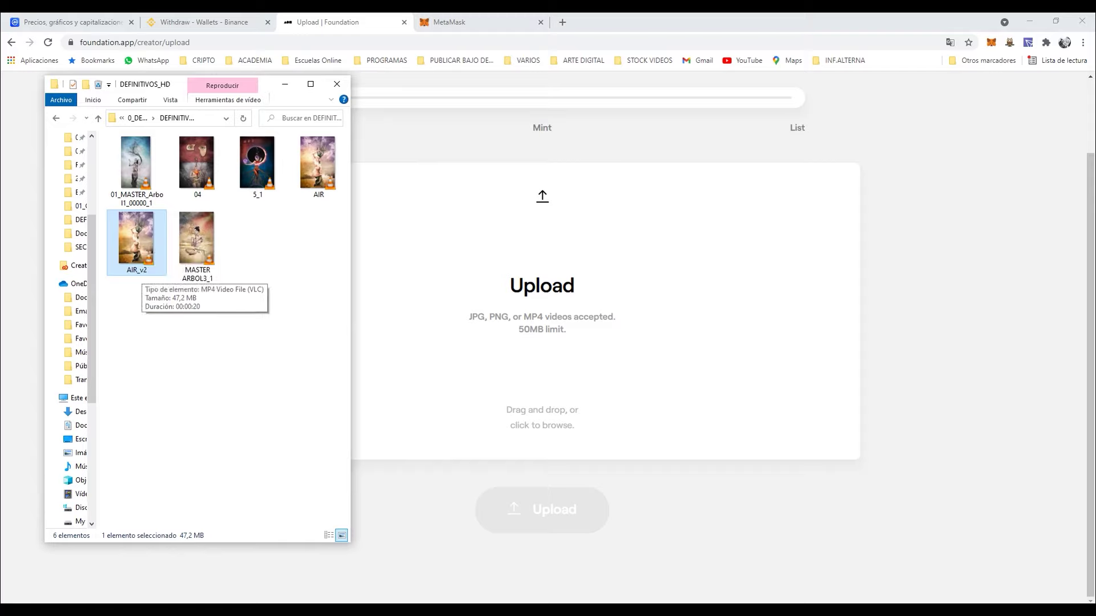
left_click(317, 165)
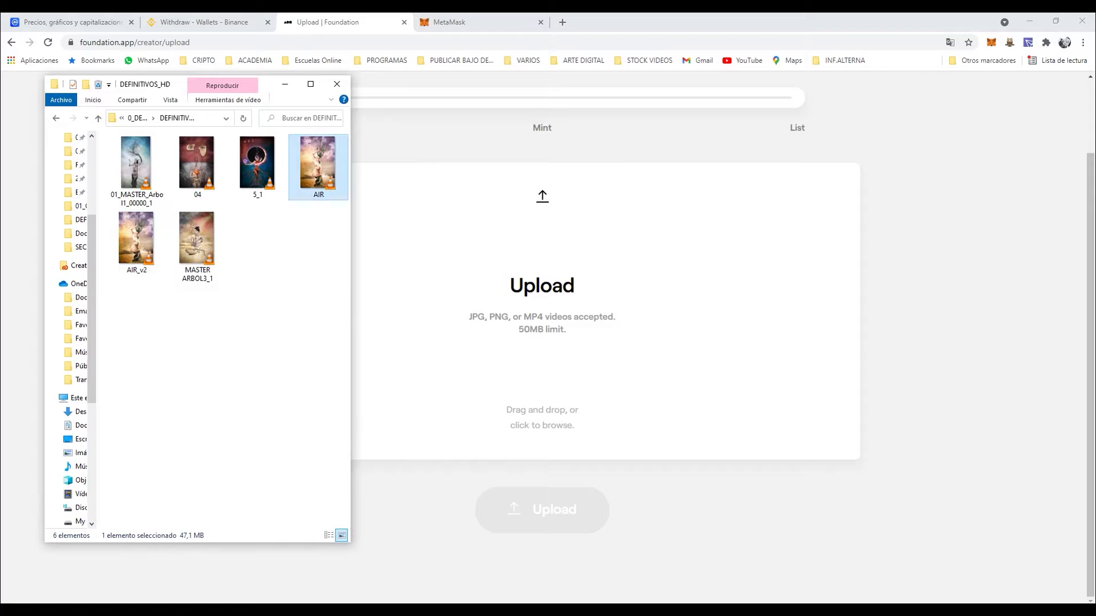
key("Delete")
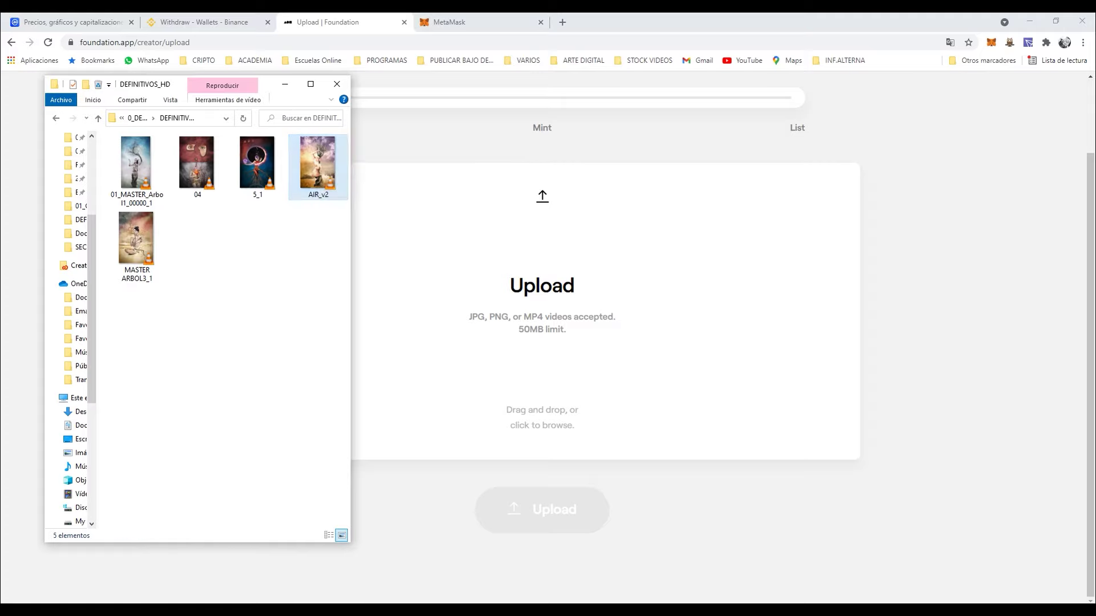
Rename AIR_v2 to AIR and drag it onto Foundation's Upload drop zone.
key("F2")
key("End")
key("shift+Left")
key("shift+Left")
key("BackSpace")
key("Return")
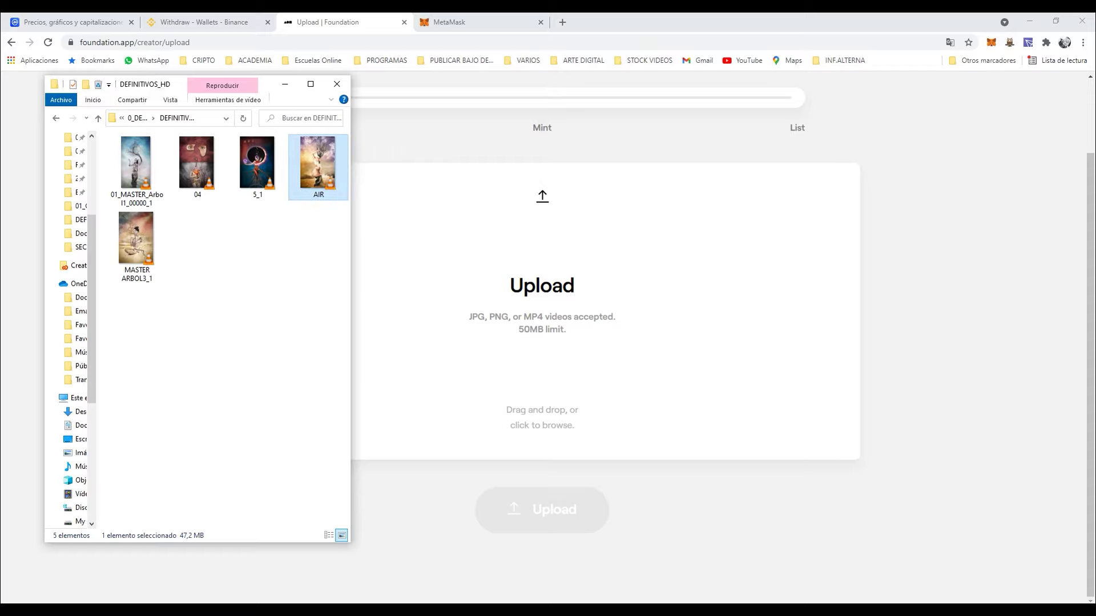
left_click_drag(318, 164, 574, 285)
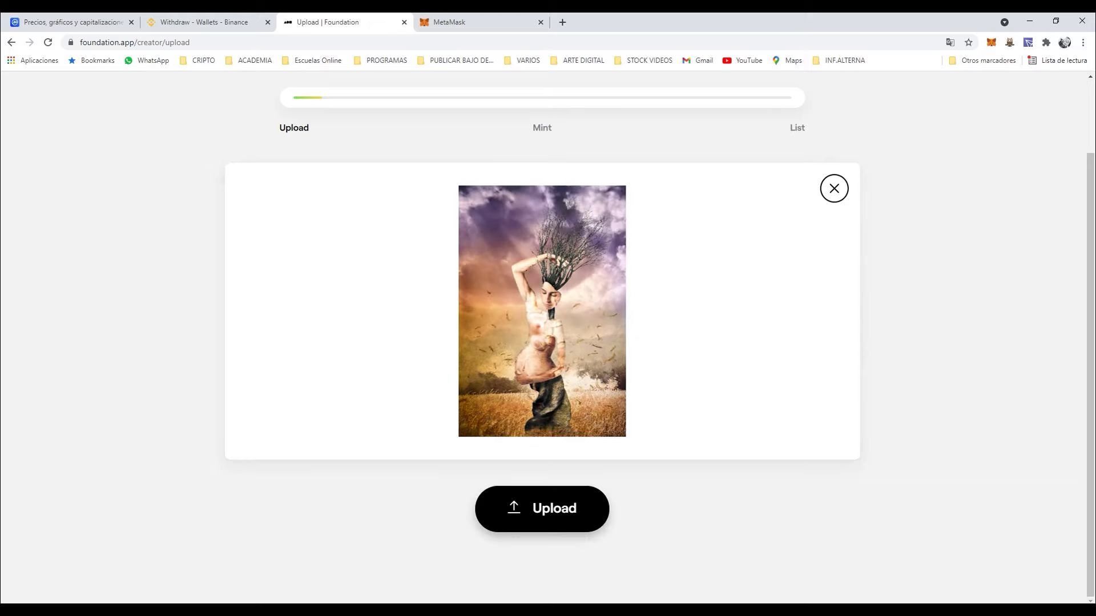
Upload the artwork to IPFS, preview the NFT in a new tab, then close the preview.
left_click(542, 509)
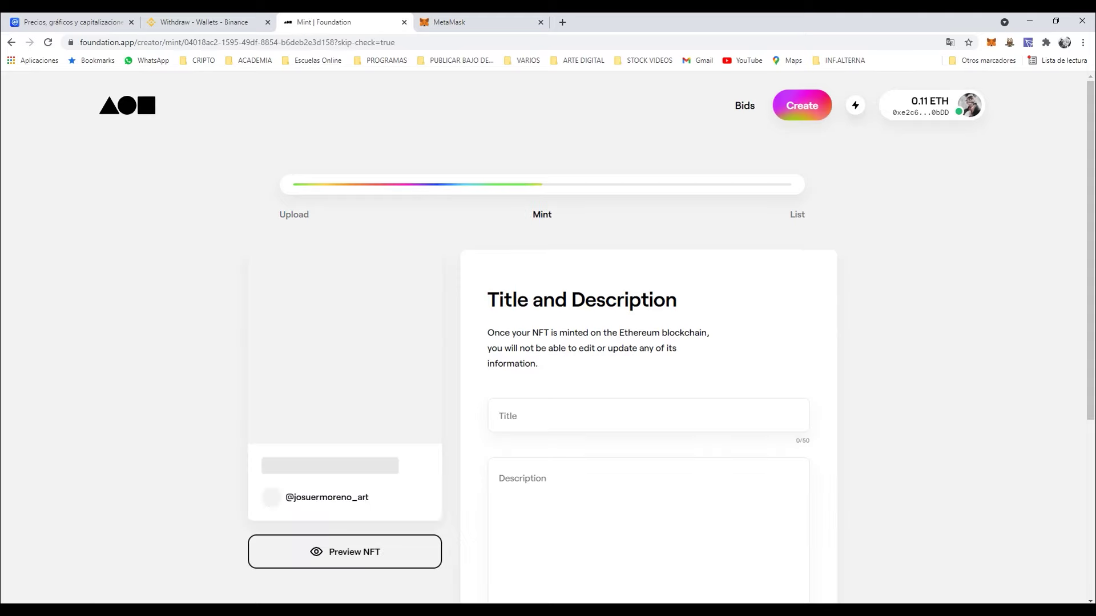
scroll(548, 337, "down", 2)
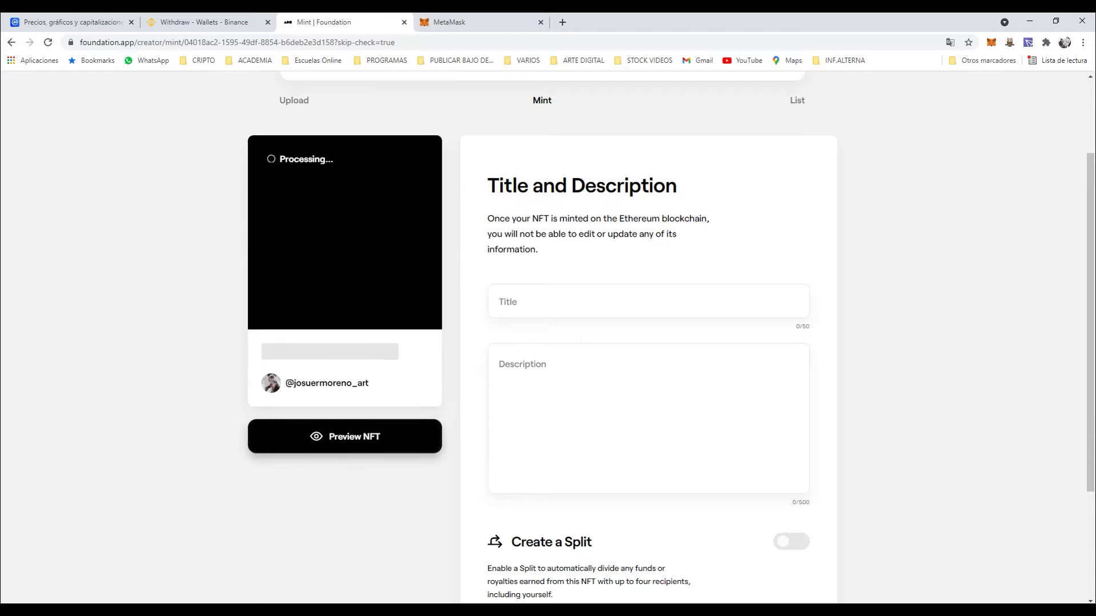
left_click(344, 437)
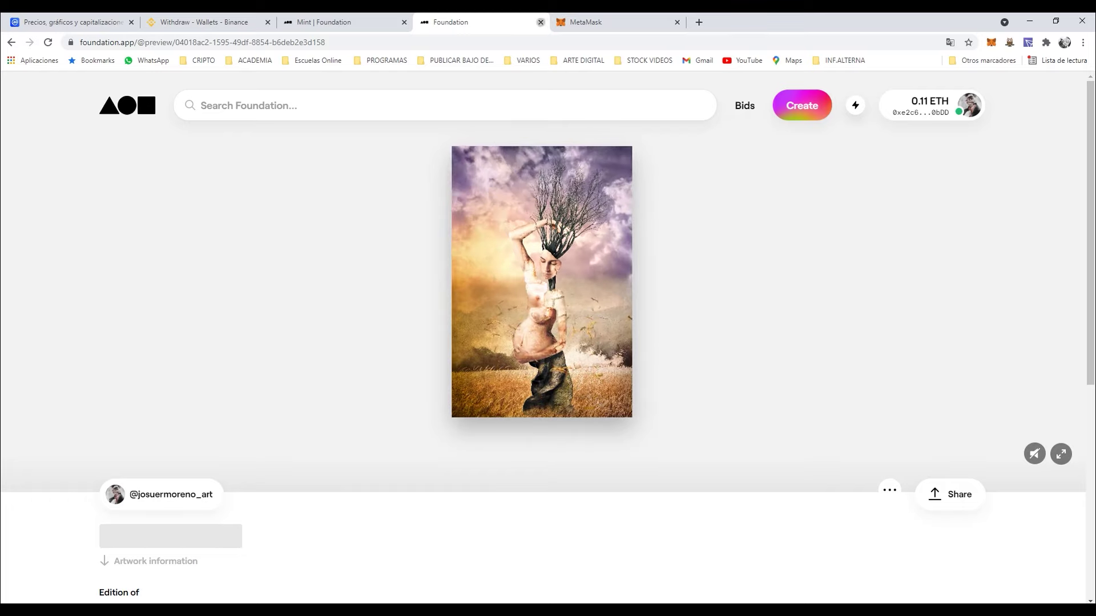
key("ctrl+w")
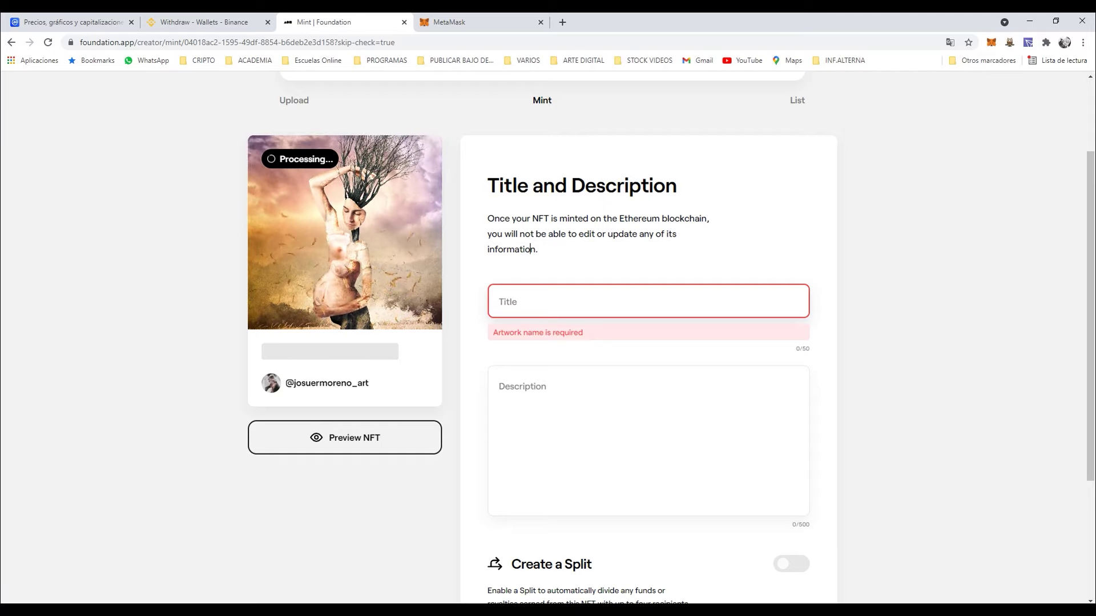
Copy the heading AIR. THE "ELEMENTS" COLLECTION from the Word notes into the NFT Title.
left_click(525, 301)
left_click(525, 400)
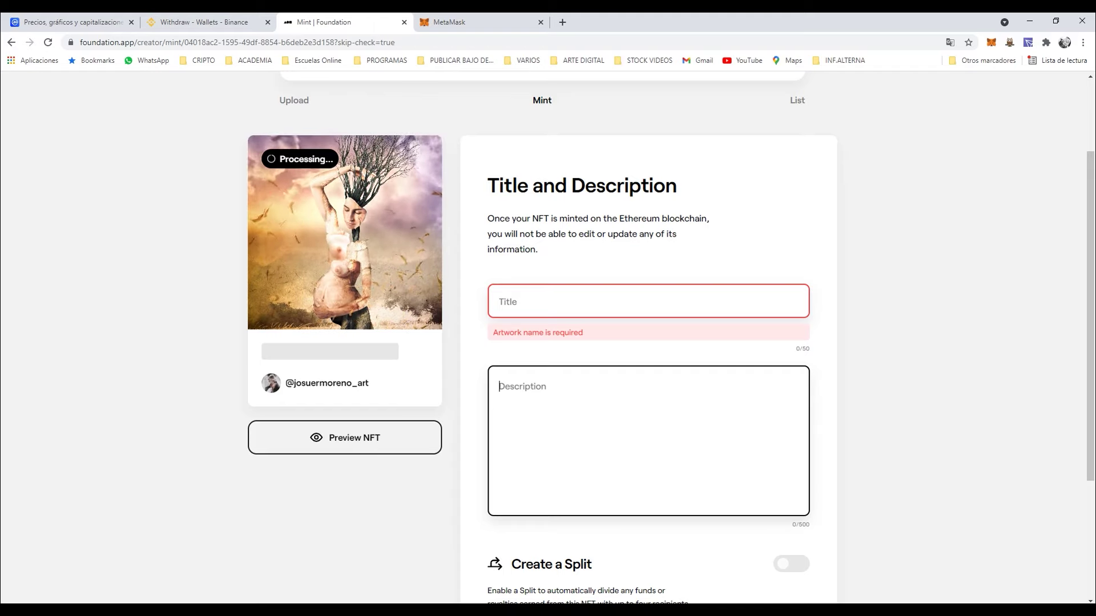
left_click(500, 301)
key("alt+Tab")
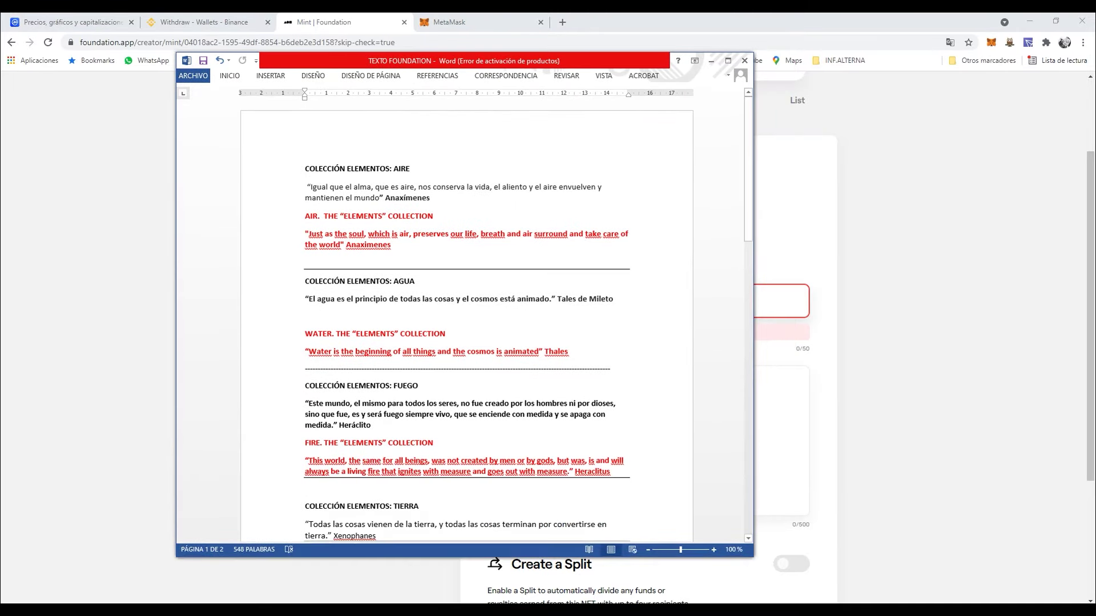
left_click_drag(457, 60, 712, 553)
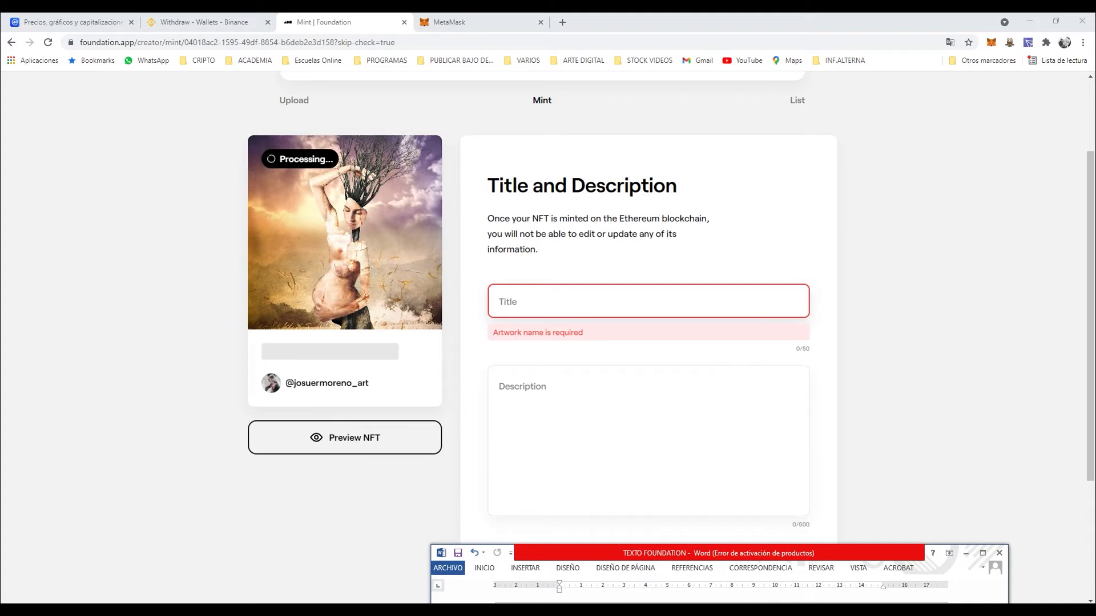
mouse_move(570, 553)
left_mouse_down()
mouse_move(253, 92)
mouse_move(219, 79)
left_mouse_up()
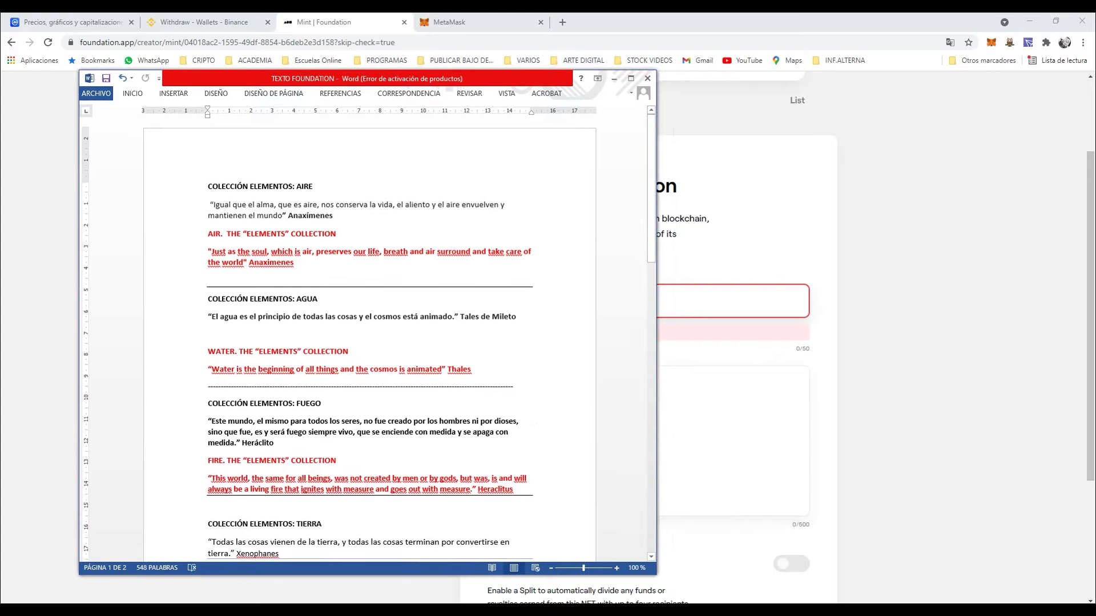
left_click_drag(208, 234, 341, 235)
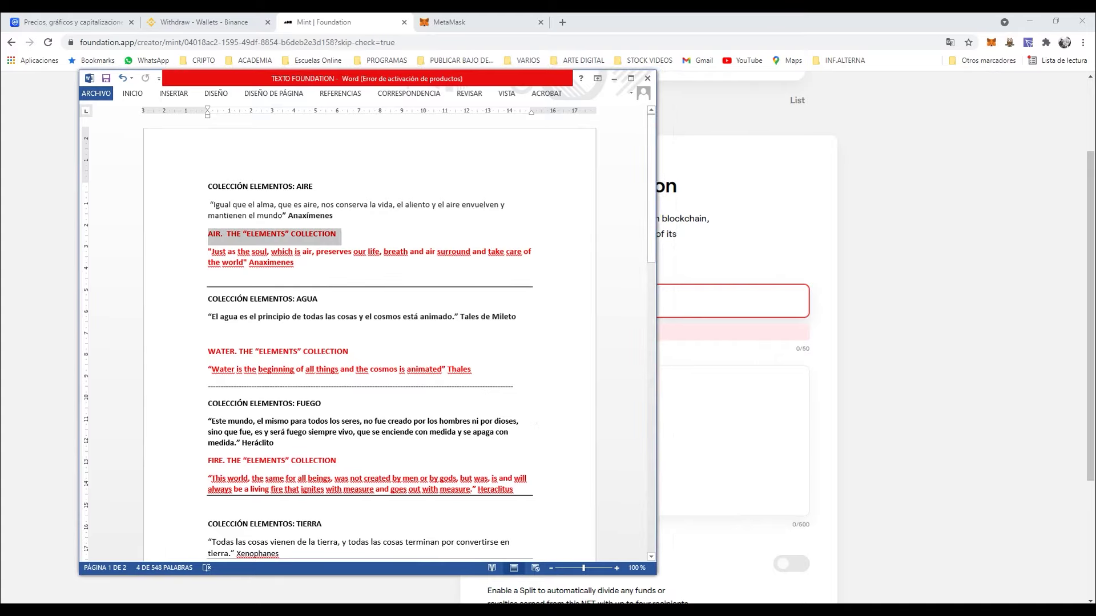
key("ctrl+c")
left_click(714, 301)
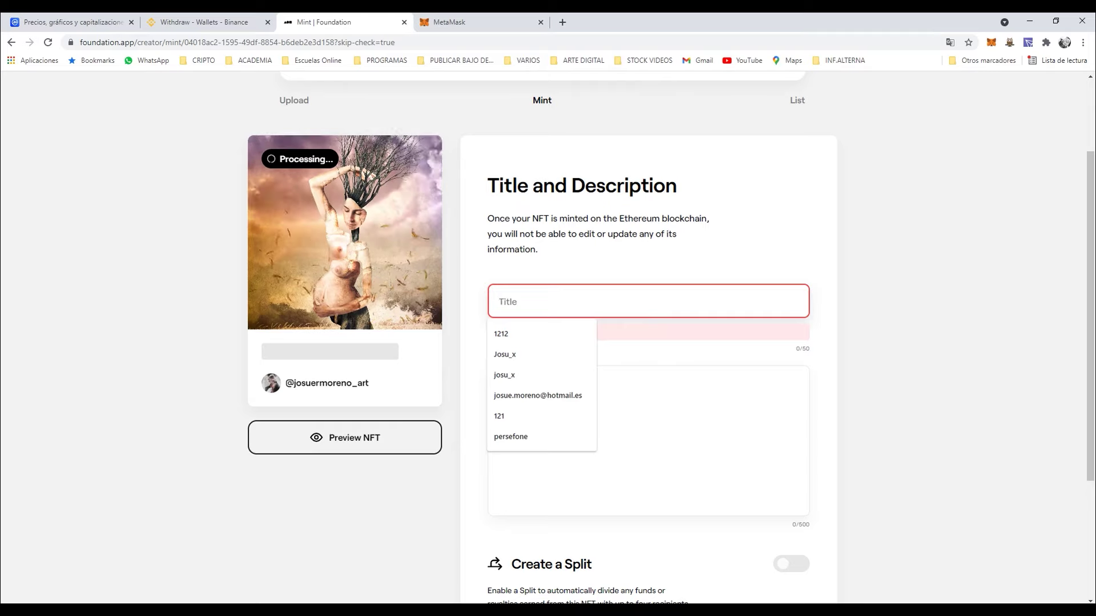
key("ctrl+v")
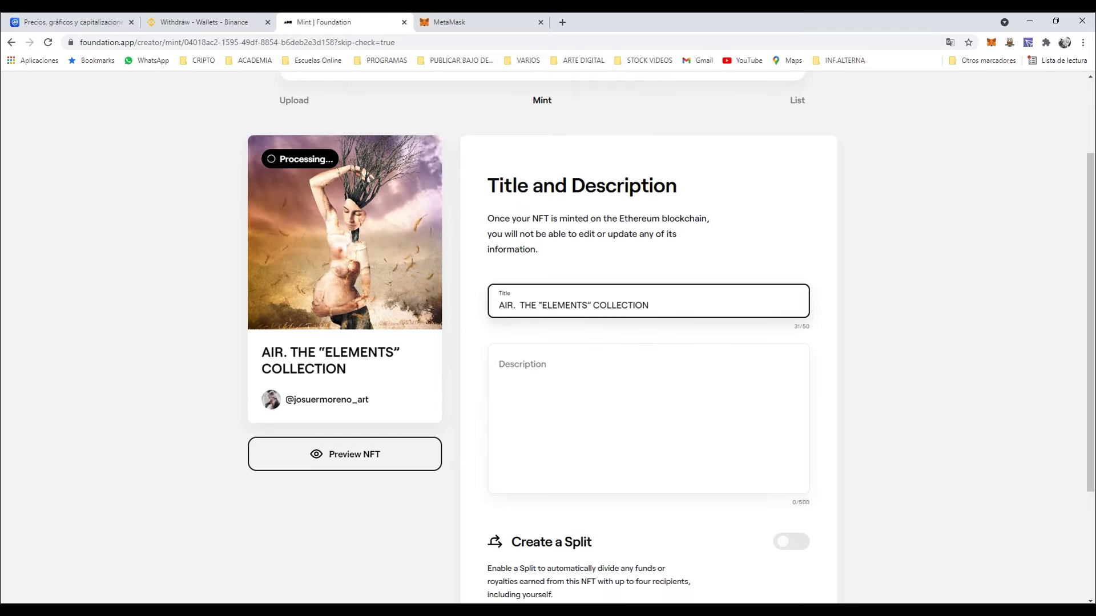
Copy the Air quote with its author from Word into the Description, followed by a new line.
left_click(570, 399)
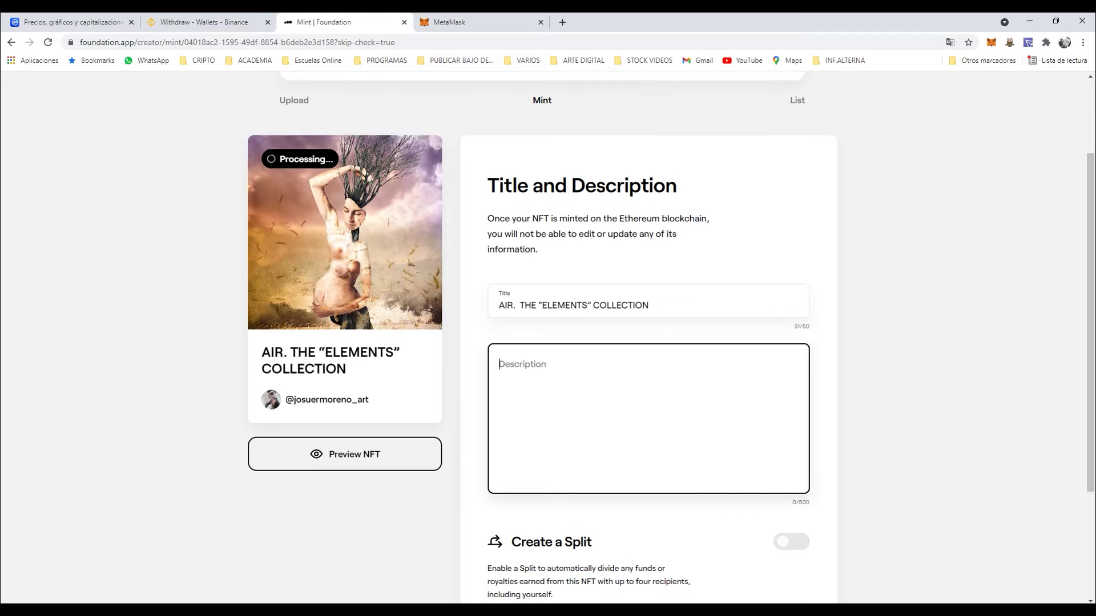
left_click(348, 568)
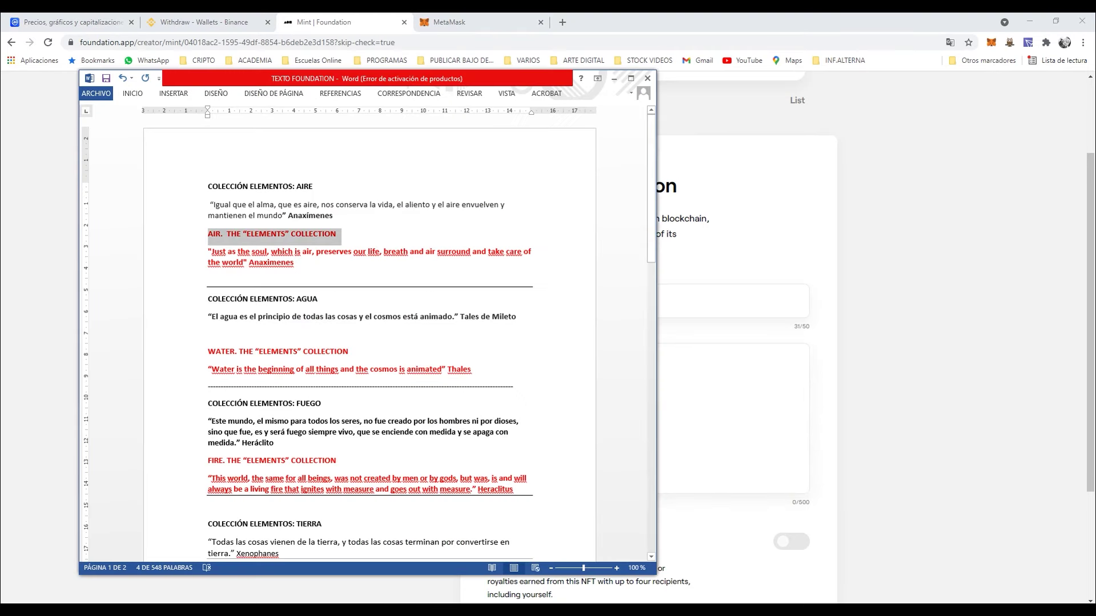
left_click_drag(513, 78, 505, 47)
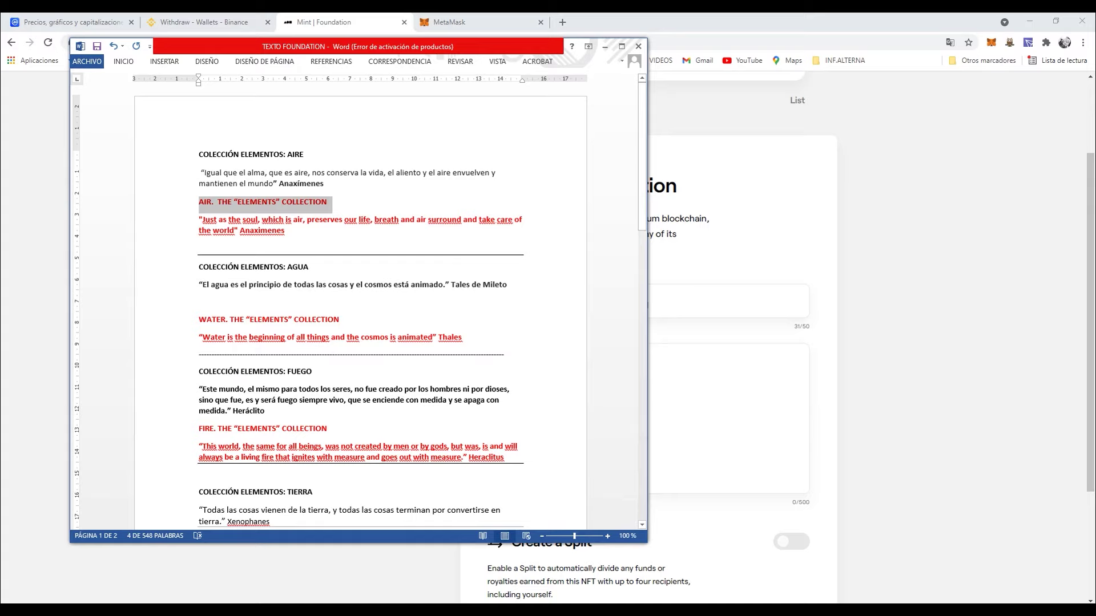
left_click_drag(199, 220, 234, 232)
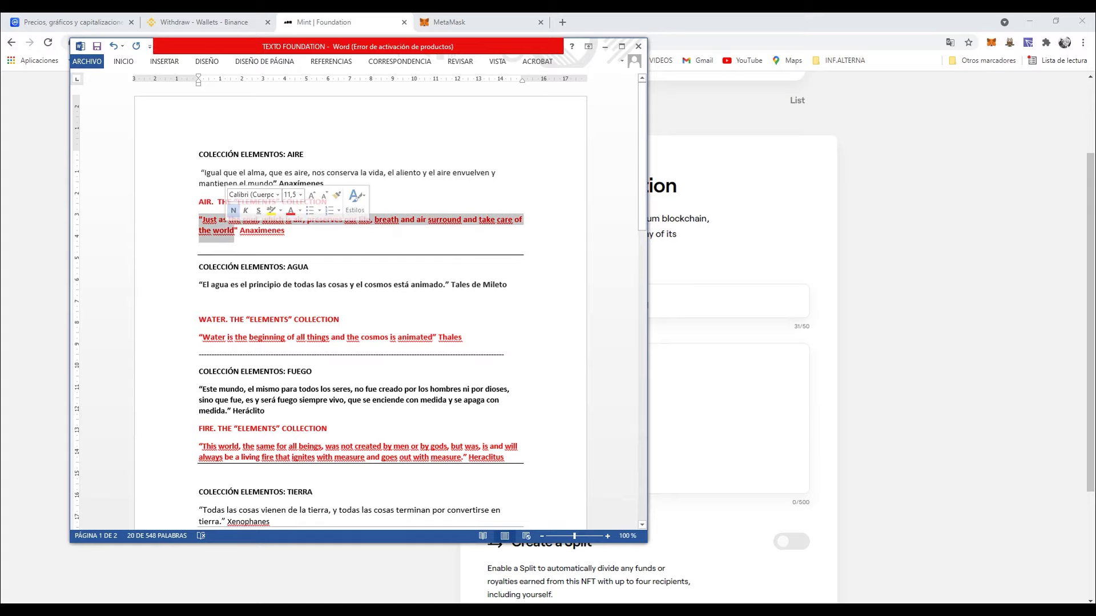
left_click(285, 231)
scroll(360, 305, "down", 2)
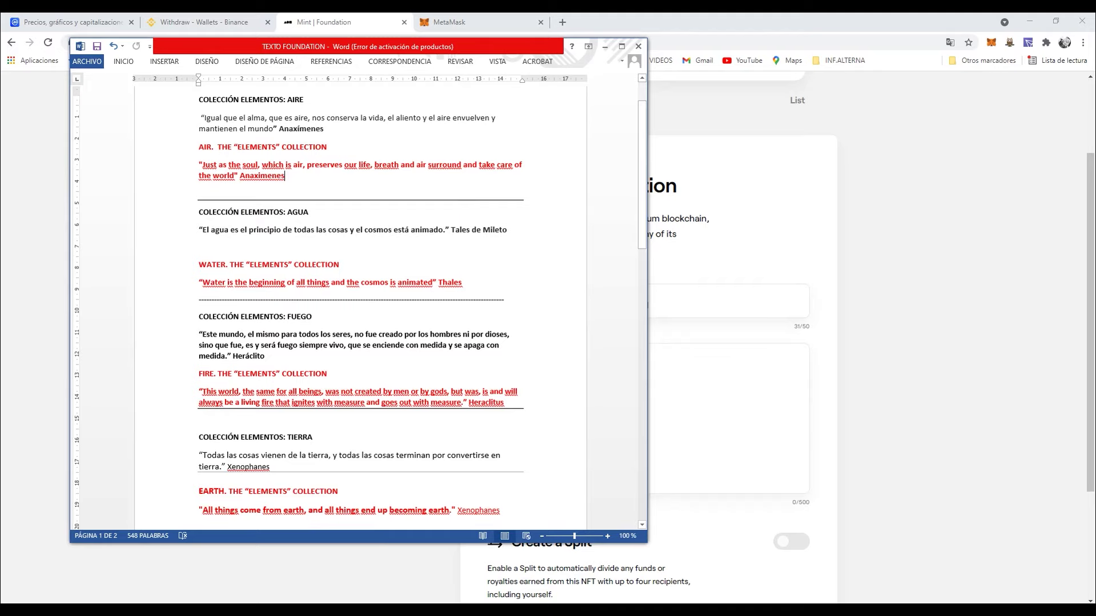
left_click_drag(199, 282, 438, 284)
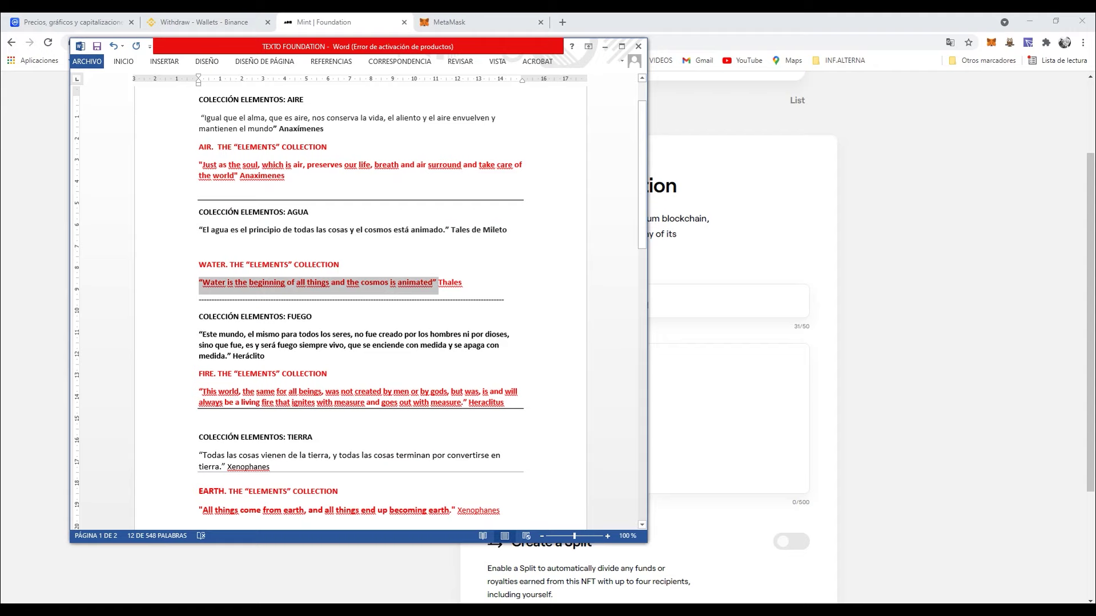
scroll(359, 308, "down", 3)
scroll(359, 307, "up", 5)
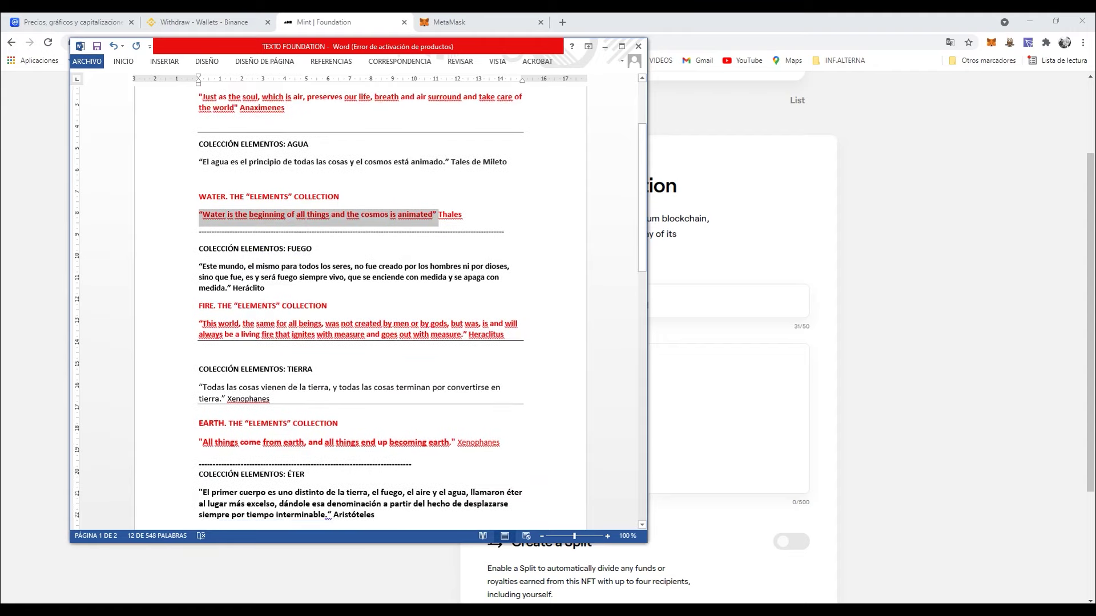
left_click_drag(199, 219, 289, 235)
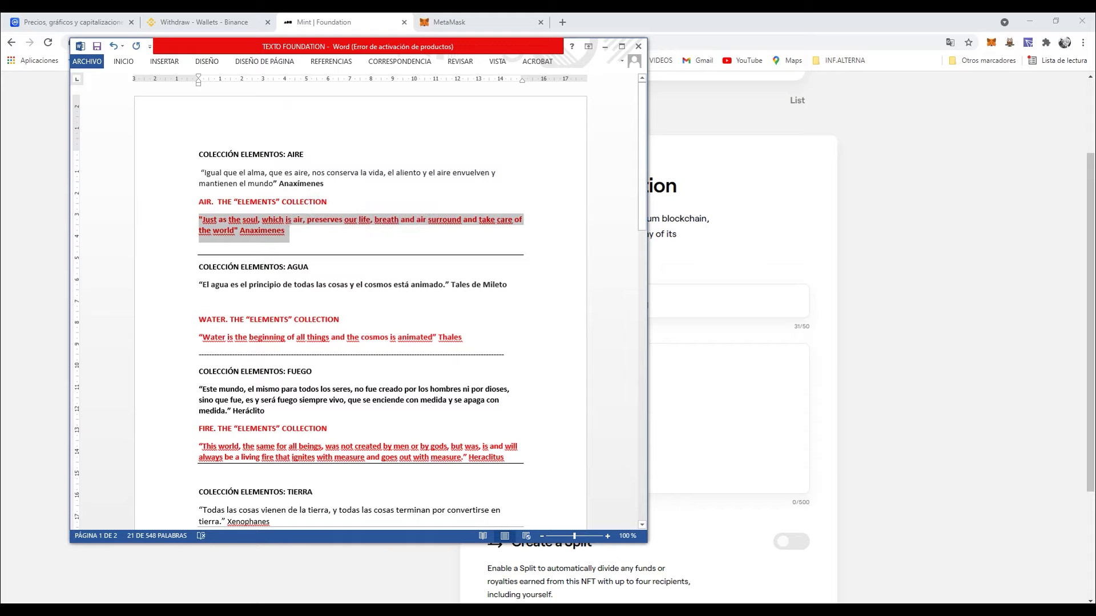
right_click(220, 223)
left_click(237, 245)
left_click(725, 416)
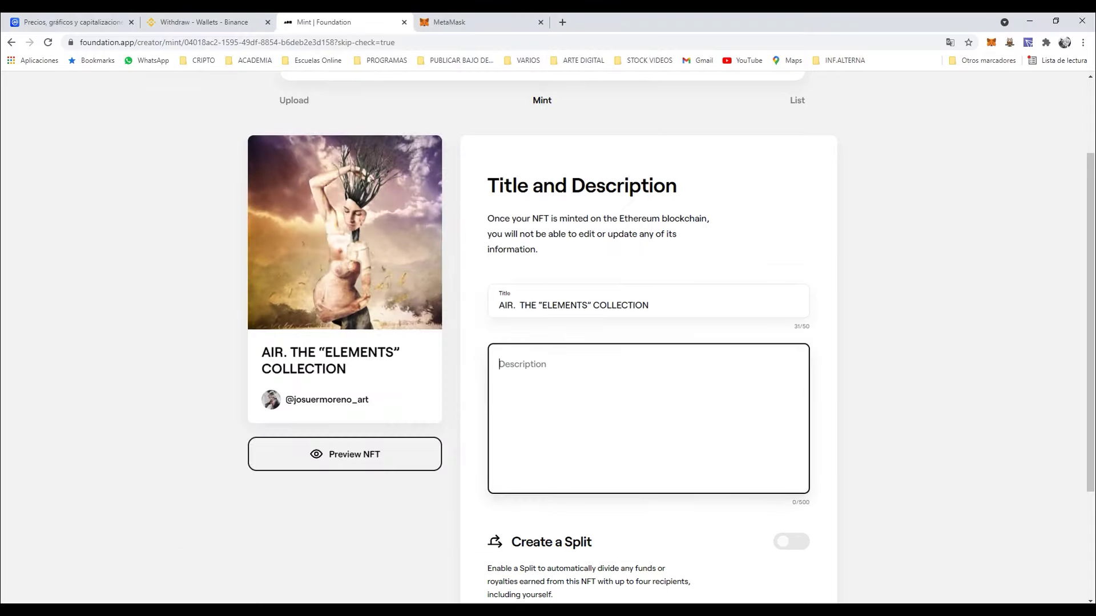
key("ctrl+v")
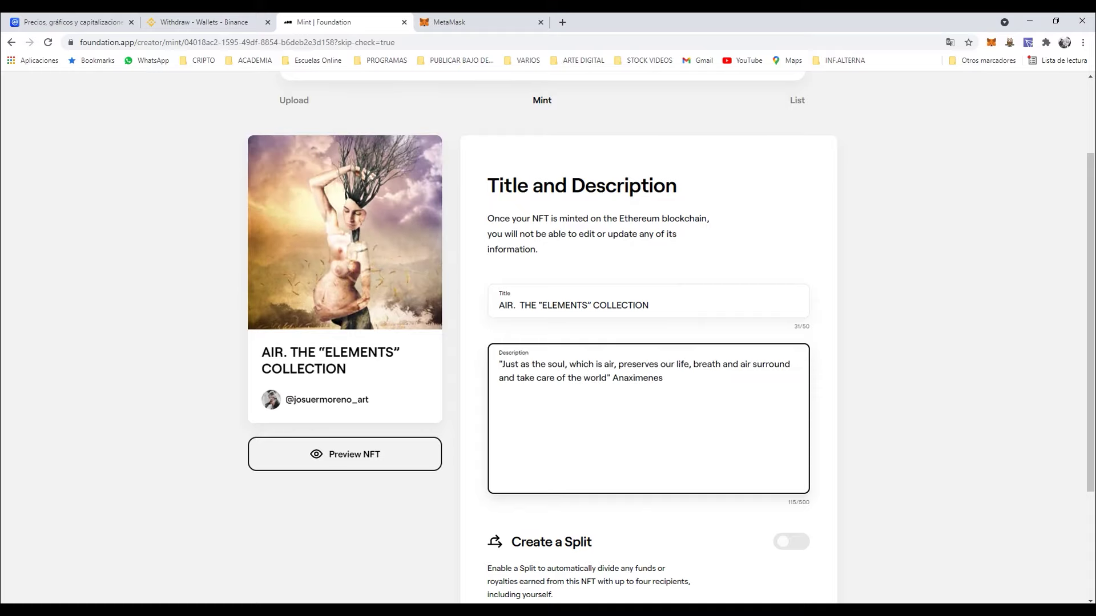
key("Return")
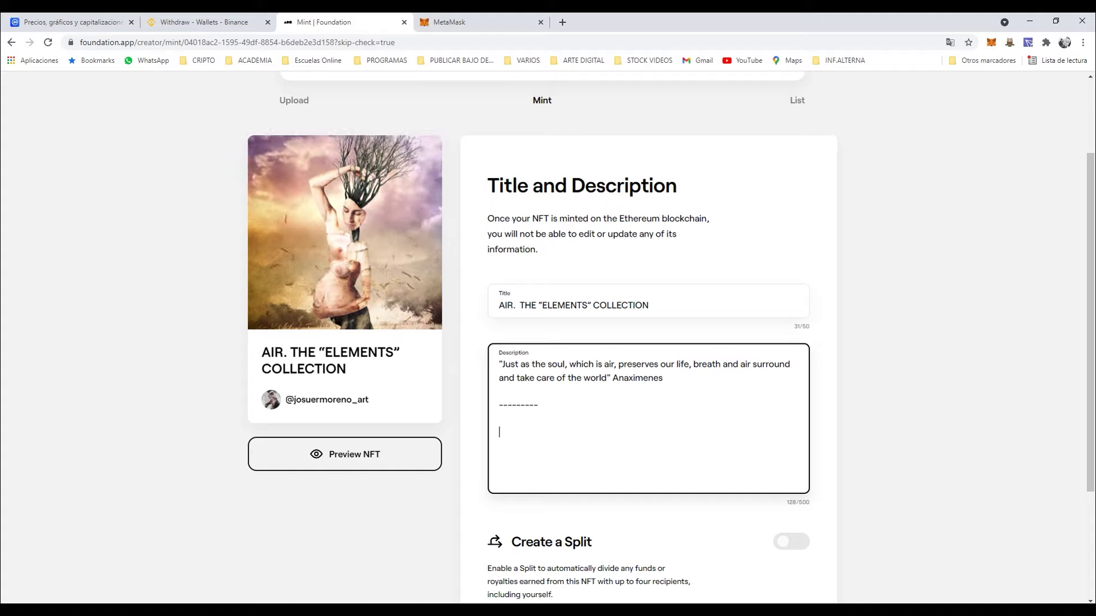
type("---------")
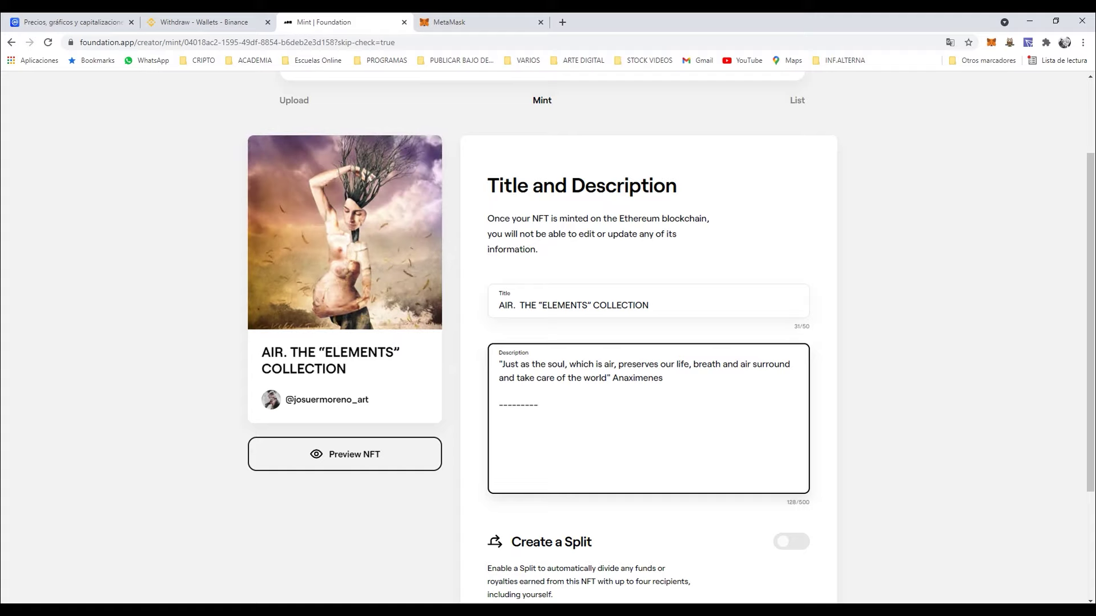
Append the two English collection paragraphs from TEXTO FOUNDATION to the Description.
key("alt+Tab")
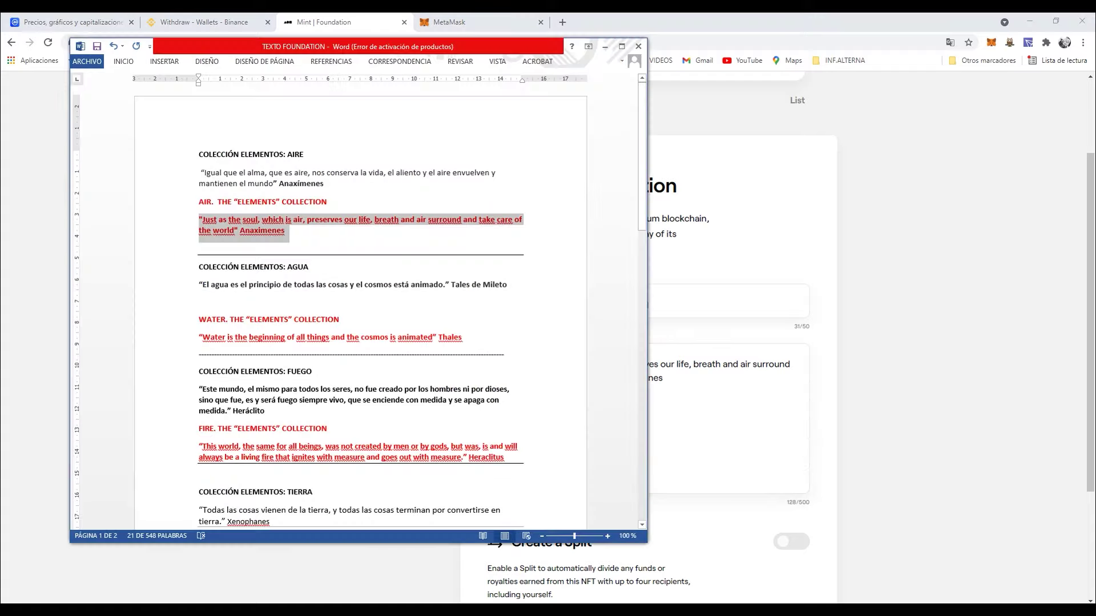
scroll(360, 308, "down", 6)
scroll(360, 308, "down", 6)
scroll(359, 309, "down", 3)
scroll(359, 308, "down", 4)
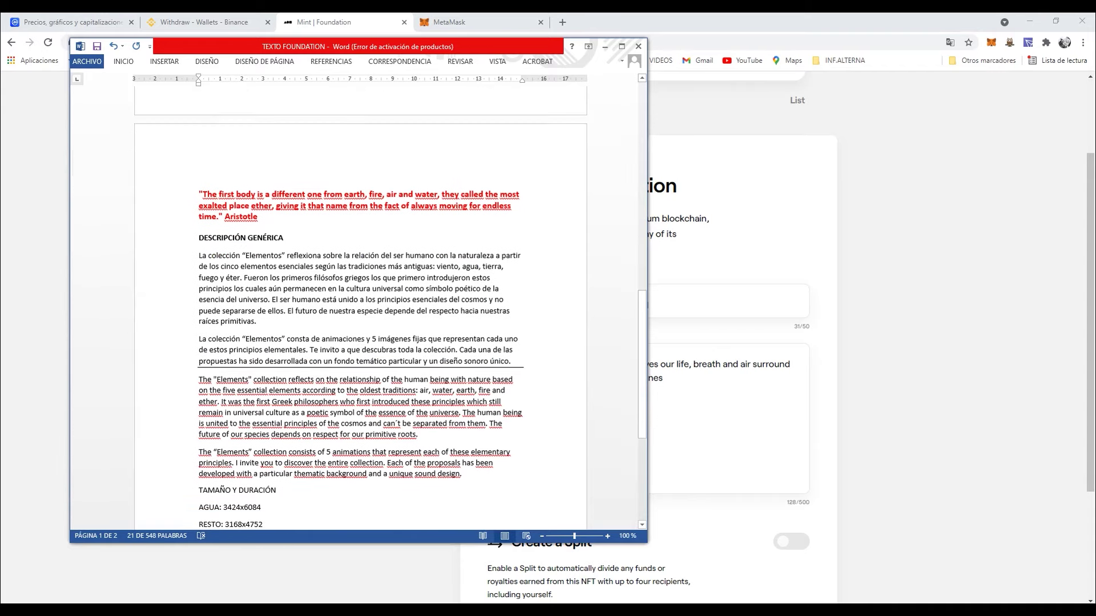
scroll(360, 309, "down", 2)
left_click_drag(199, 316, 465, 410)
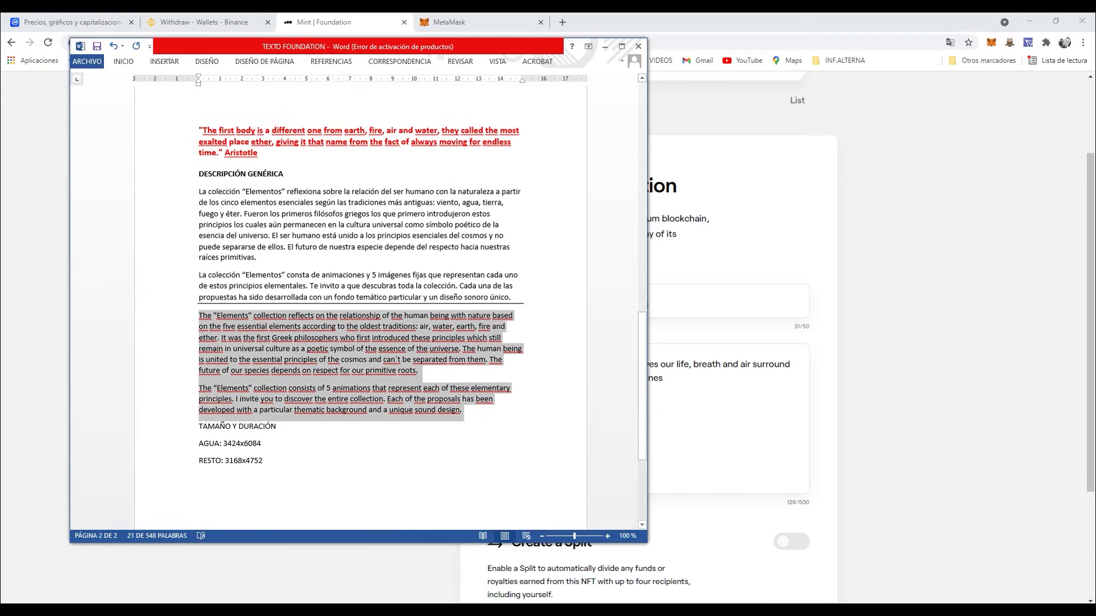
right_click(305, 351)
left_click(333, 372)
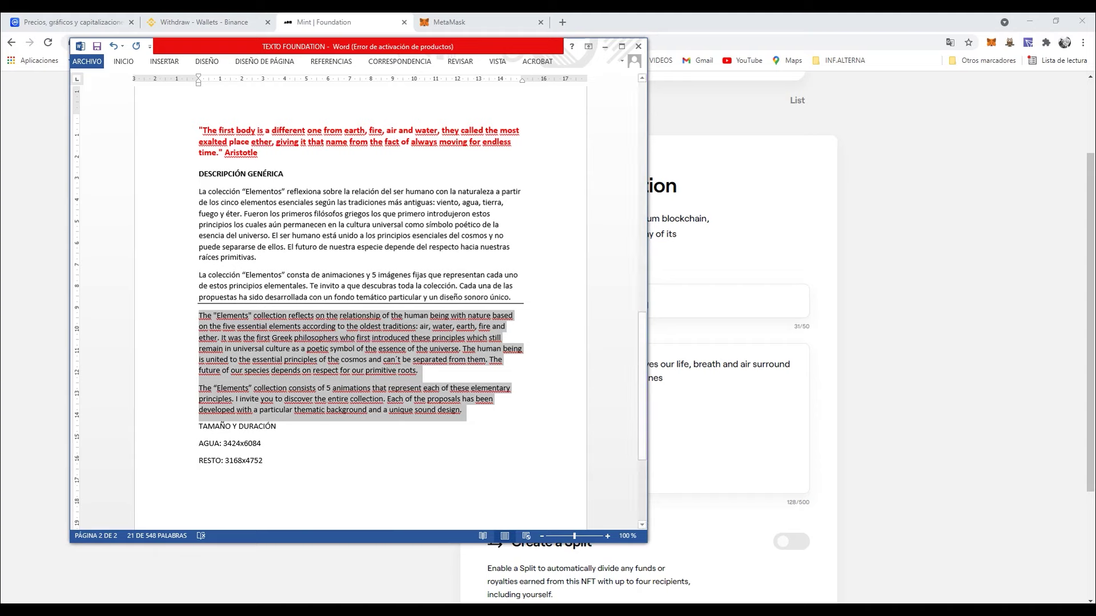
key("alt+Tab")
key("ctrl+v")
Scroll through the Description to review the text trimmed to 422/500 characters.
scroll(648, 343, "down", 1)
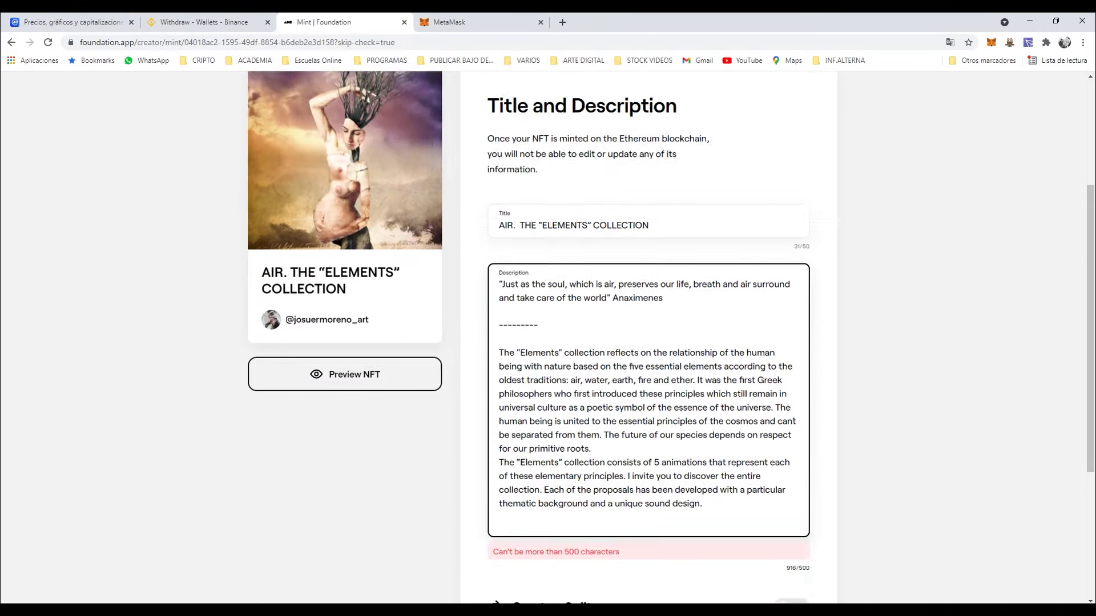
scroll(649, 342, "down", 3)
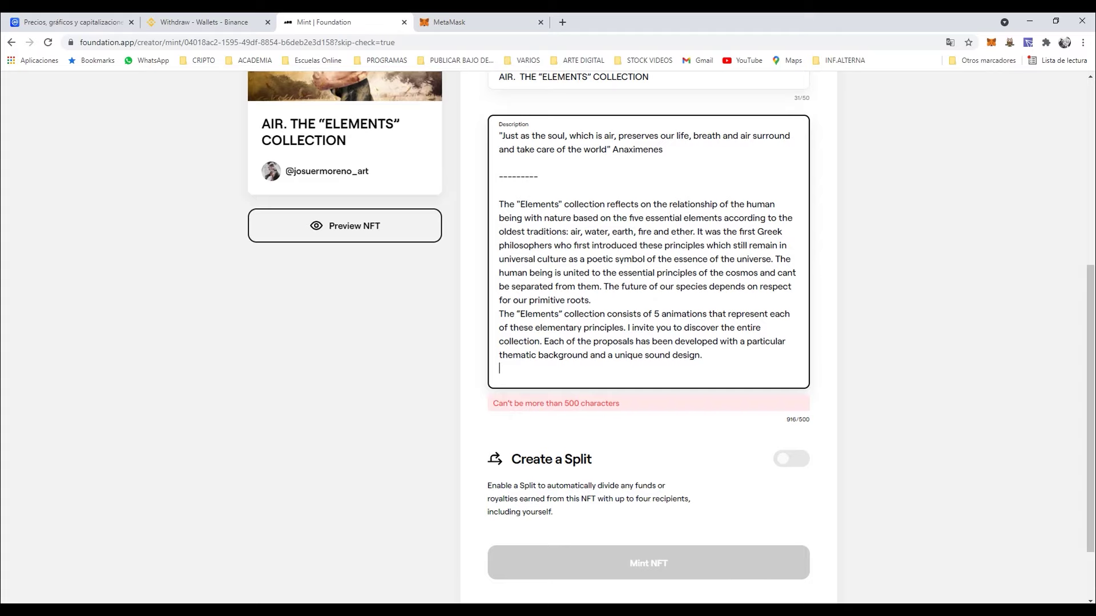
scroll(648, 342, "up", 1)
scroll(648, 343, "up", 2)
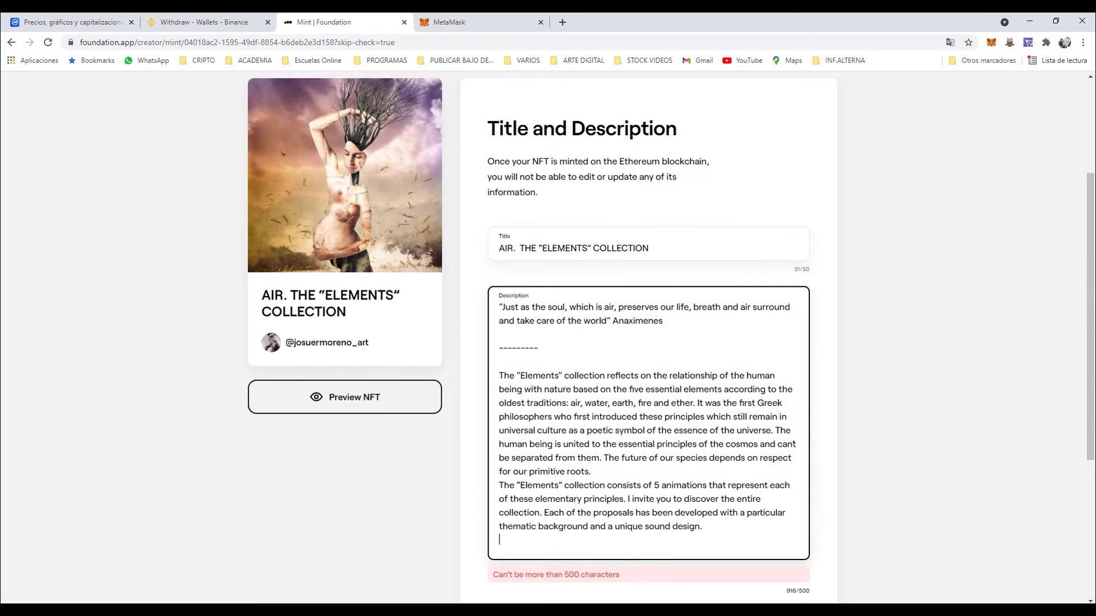
scroll(648, 343, "down", 1)
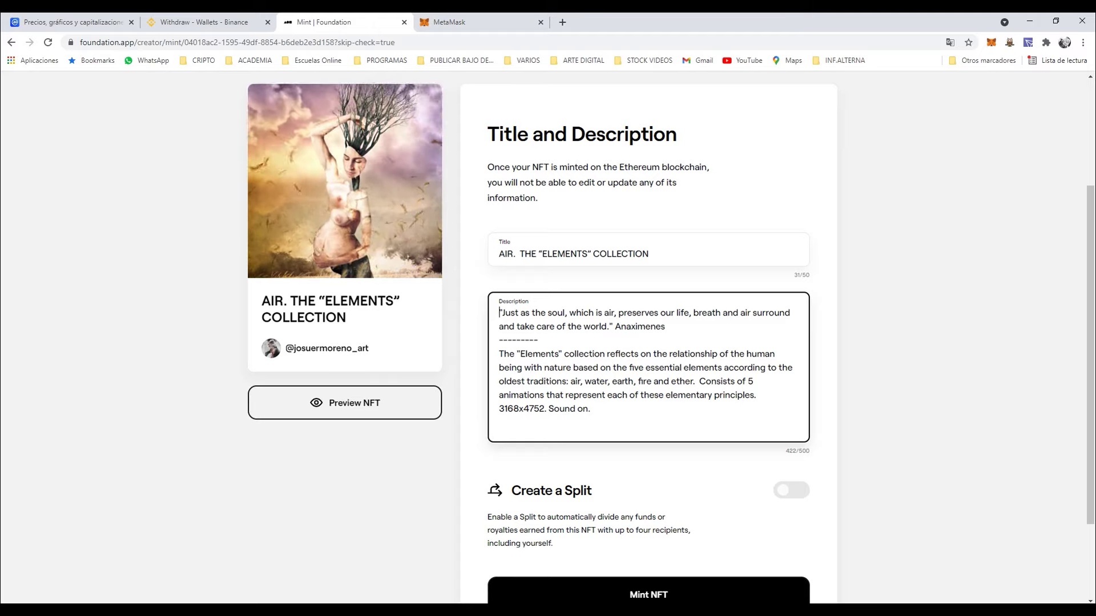
Replace the word 'reflects' in the Description with 'meditate'.
scroll(648, 343, "down", 1)
double_click(626, 291)
type("meditad")
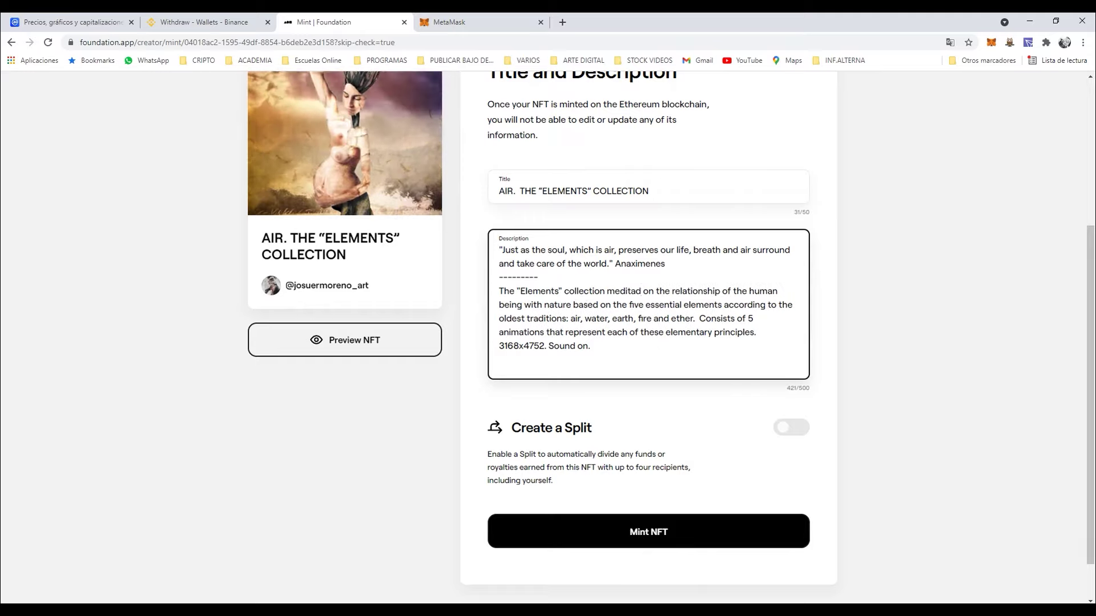
key("BackSpace")
type("te")
Review the finished Title and Description, then submit the NFT with Mint NFT.
scroll(499, 199, "down", 1)
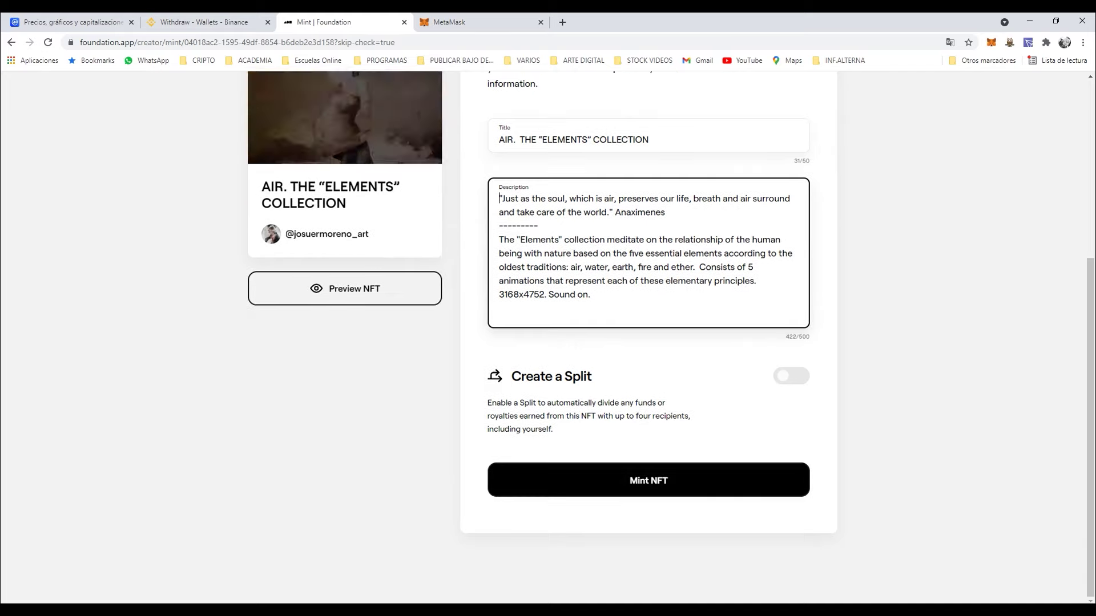
scroll(648, 320, "up", 1)
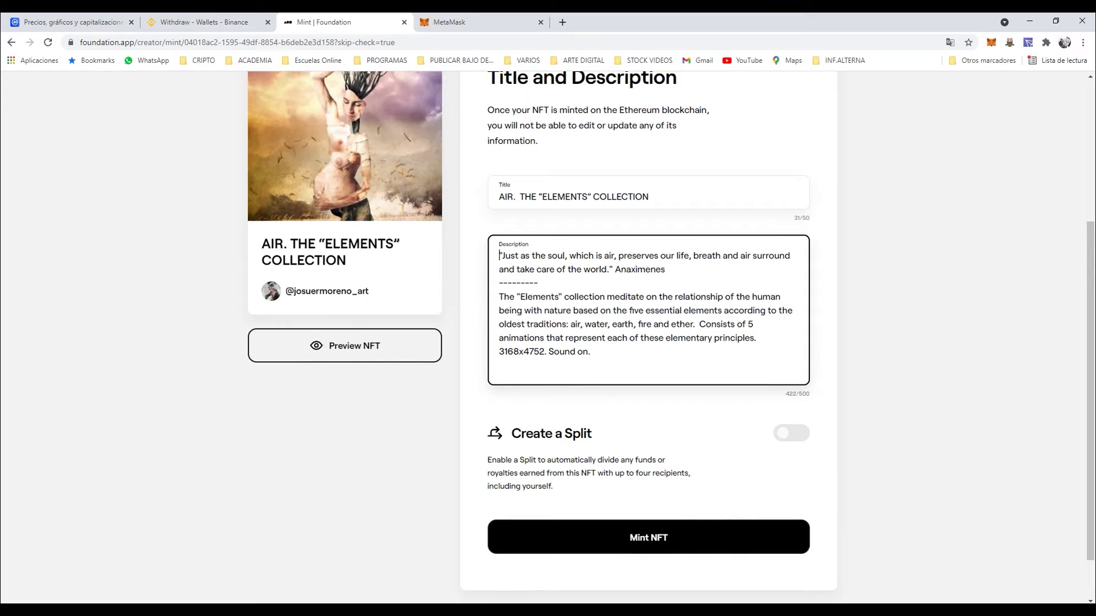
scroll(648, 320, "up", 2)
scroll(648, 319, "down", 1)
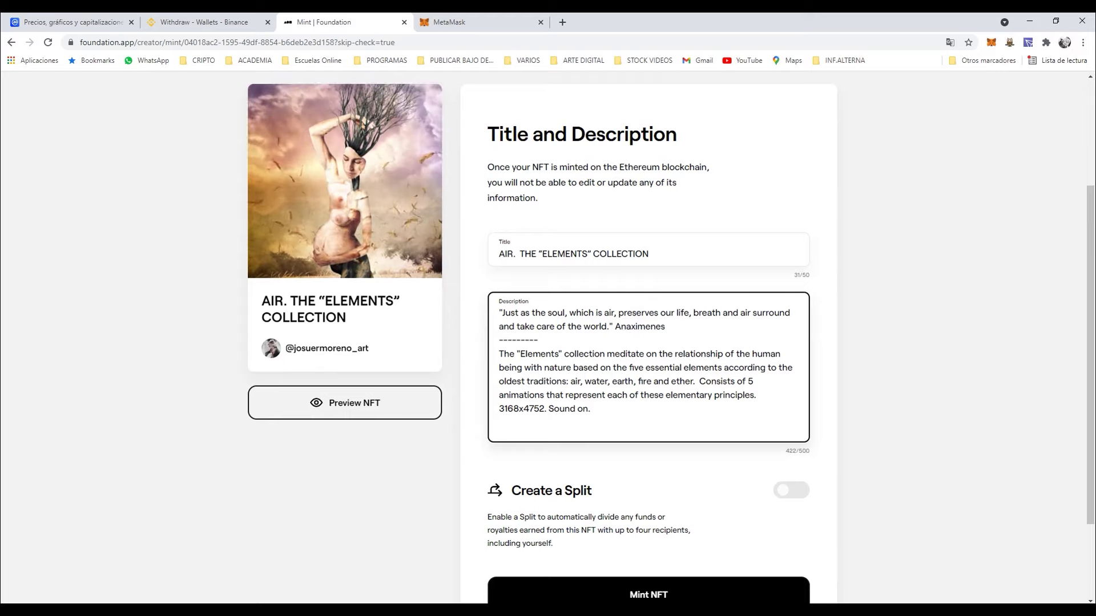
scroll(649, 320, "down", 2)
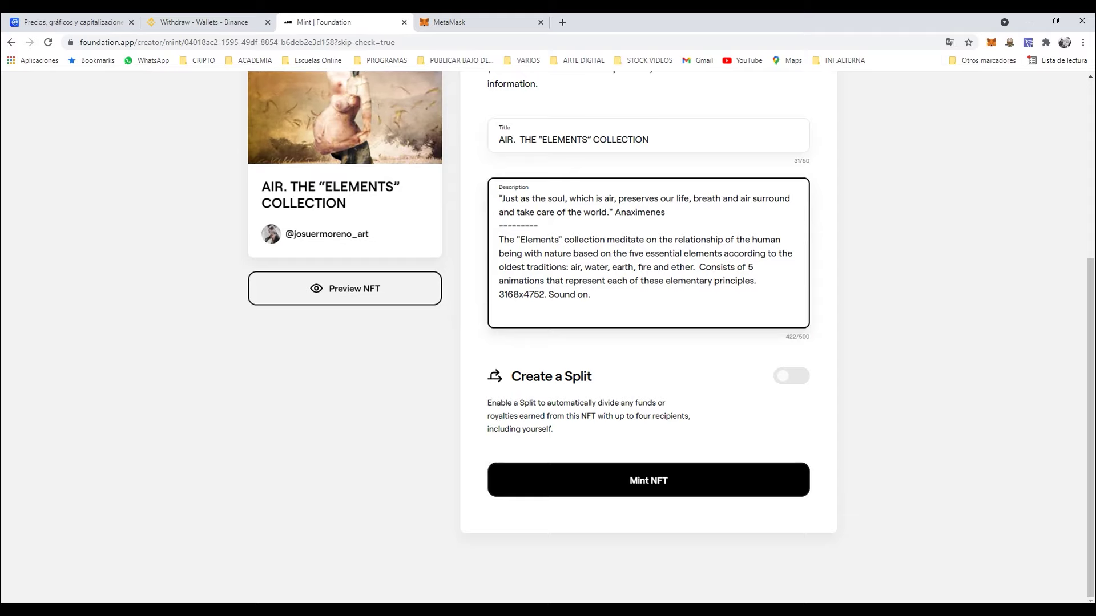
scroll(648, 336, "up", 2)
scroll(648, 337, "down", 1)
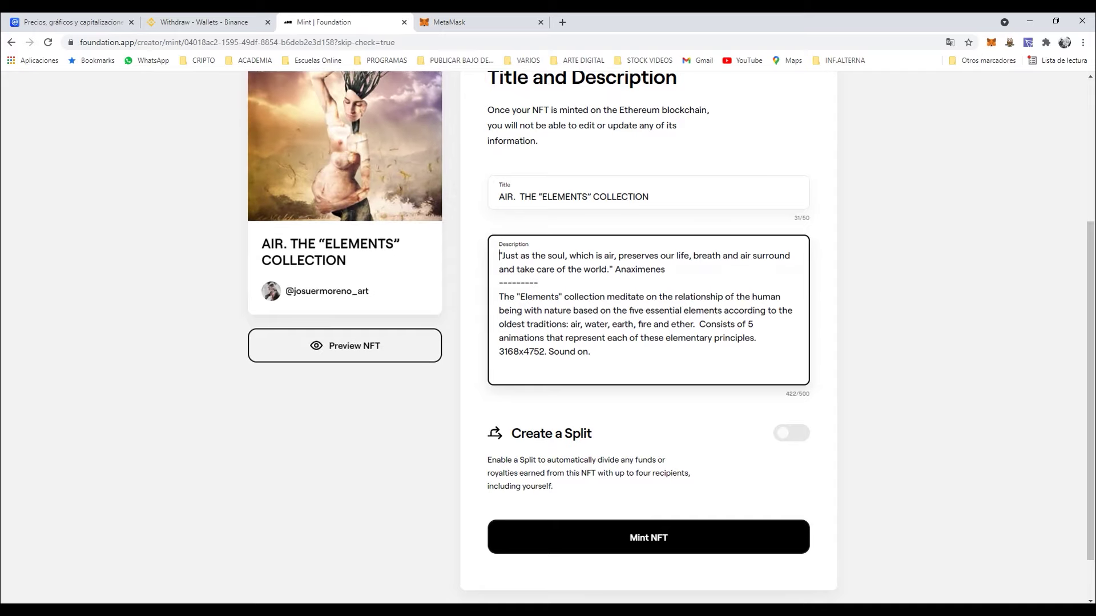
scroll(648, 337, "up", 1)
scroll(648, 337, "up", 2)
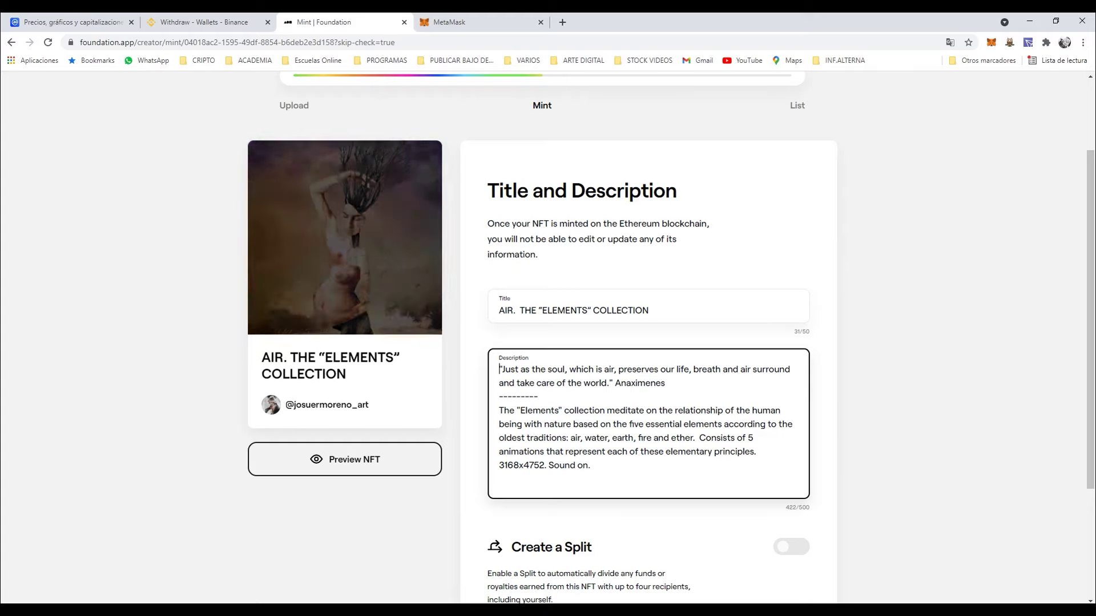
scroll(648, 337, "down", 3)
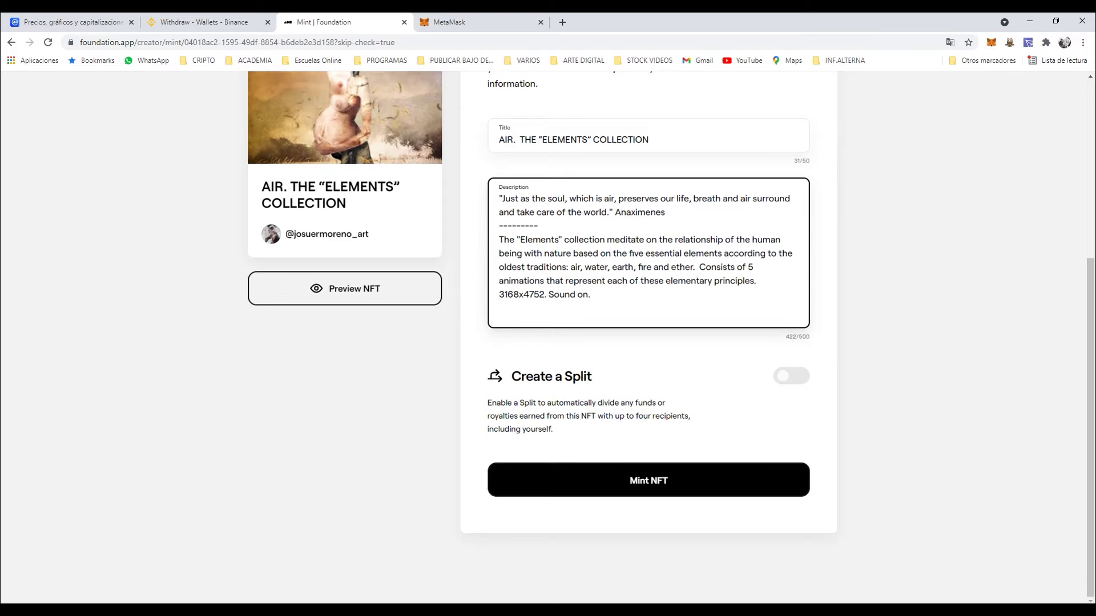
scroll(648, 336, "up", 1)
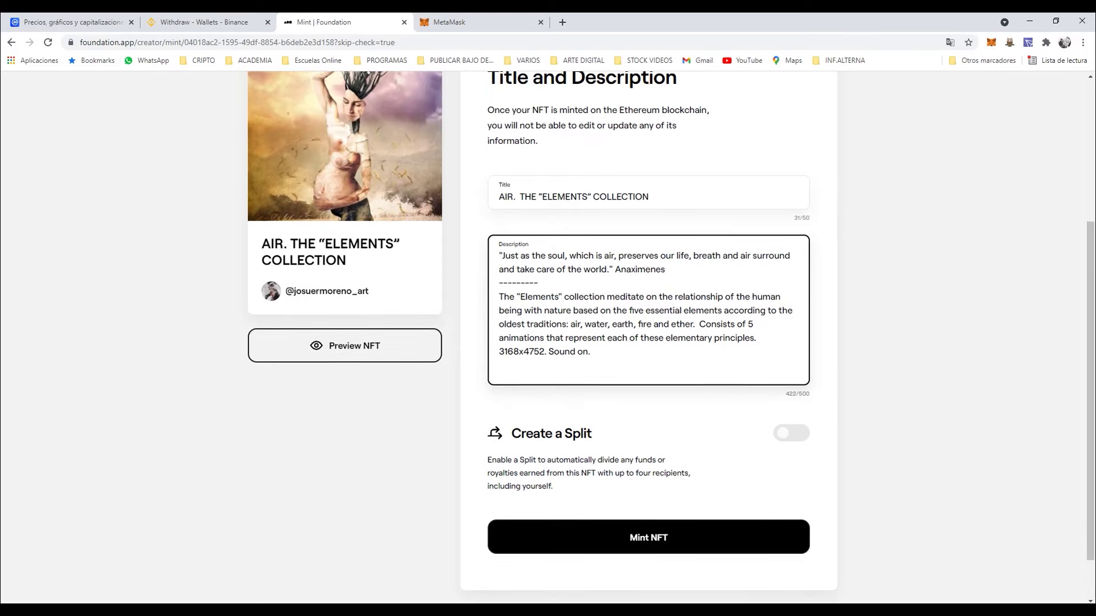
scroll(648, 337, "up", 2)
scroll(648, 337, "down", 3)
scroll(648, 336, "up", 3)
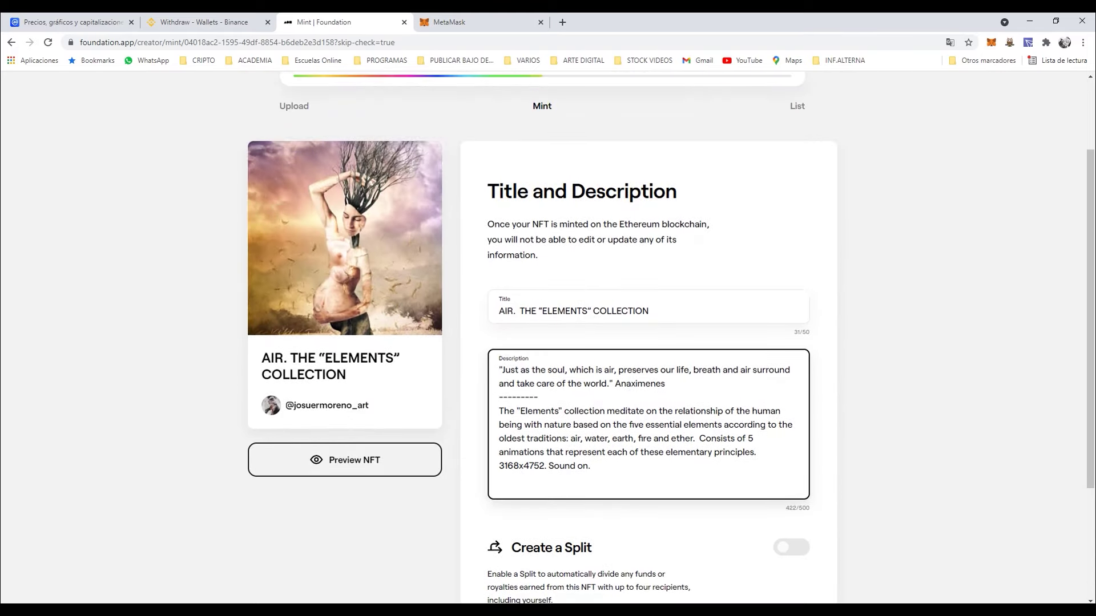
scroll(648, 337, "down", 2)
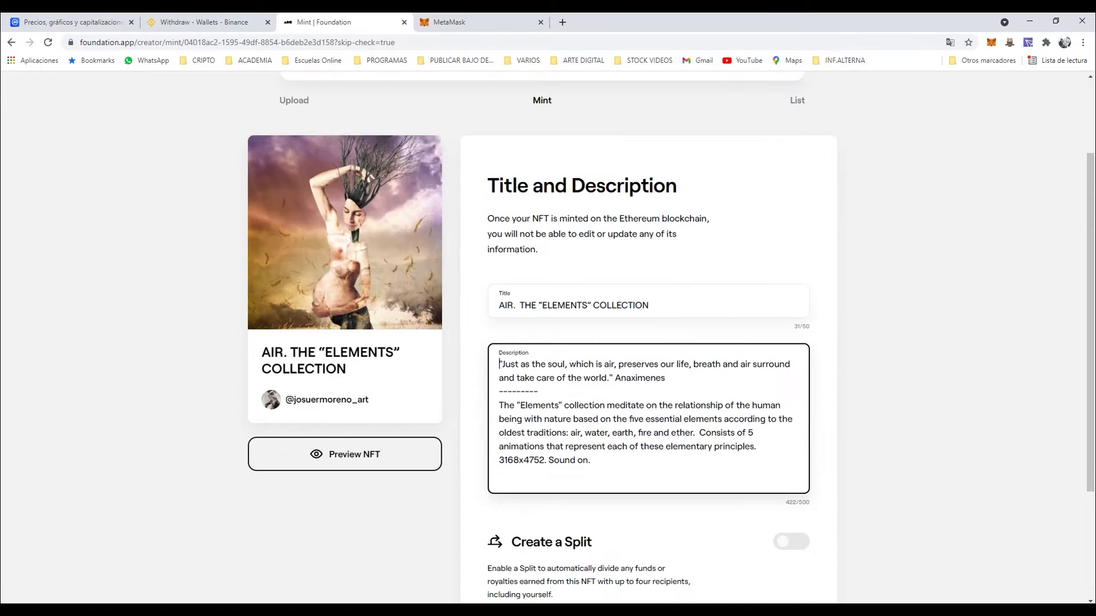
scroll(649, 336, "down", 1)
scroll(649, 337, "down", 2)
scroll(649, 337, "up", 3)
scroll(648, 336, "up", 1)
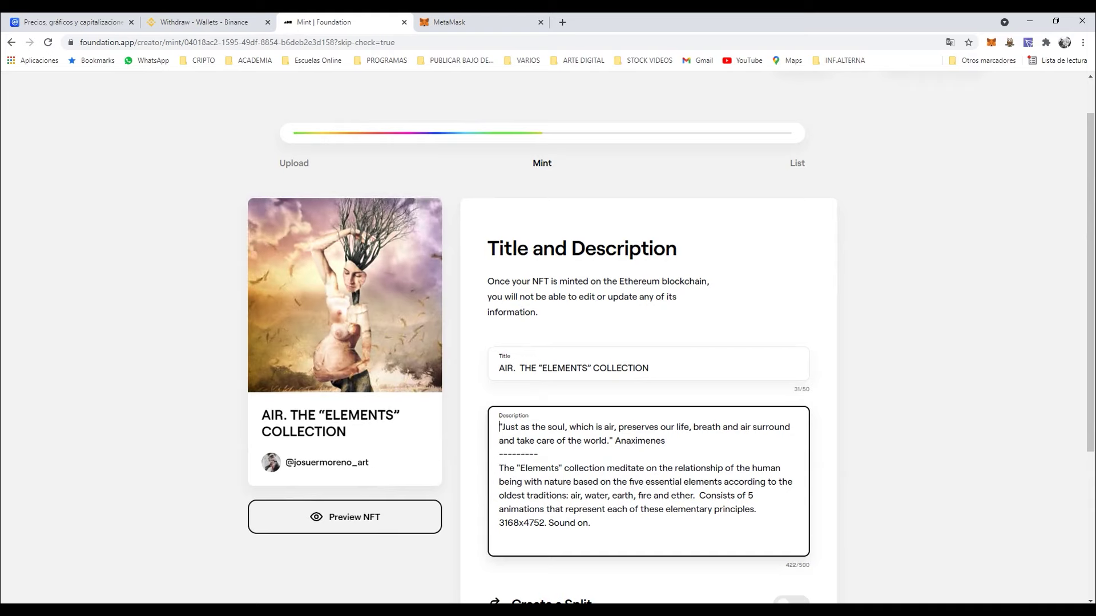
scroll(648, 337, "down", 3)
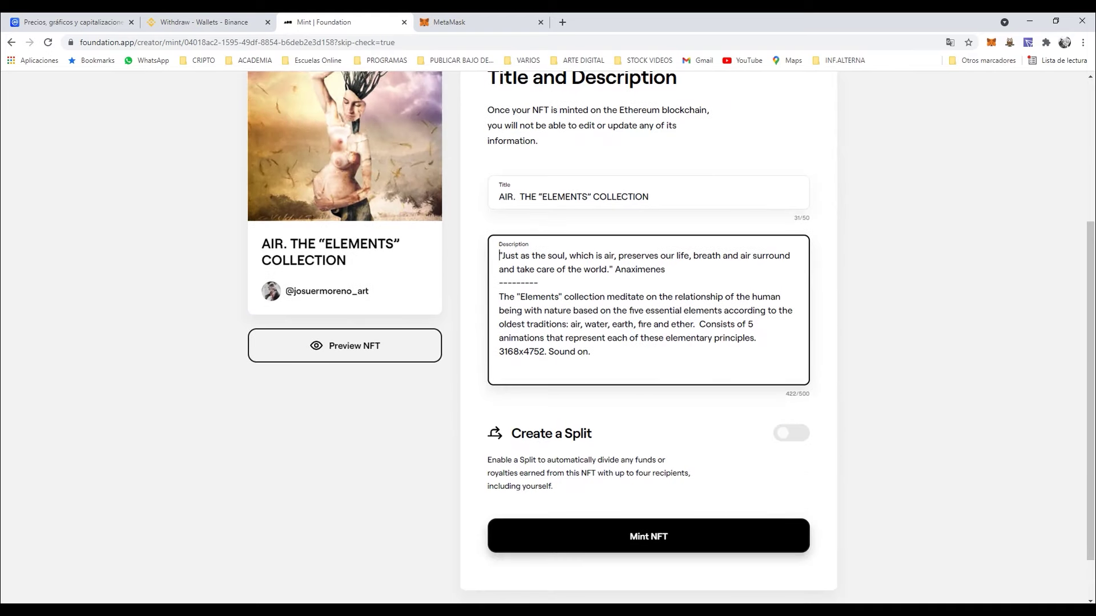
left_click(648, 536)
Review the 0.005022 ETH gas fee and total in MetaMask and confirm the mint transaction.
scroll(648, 336, "up", 3)
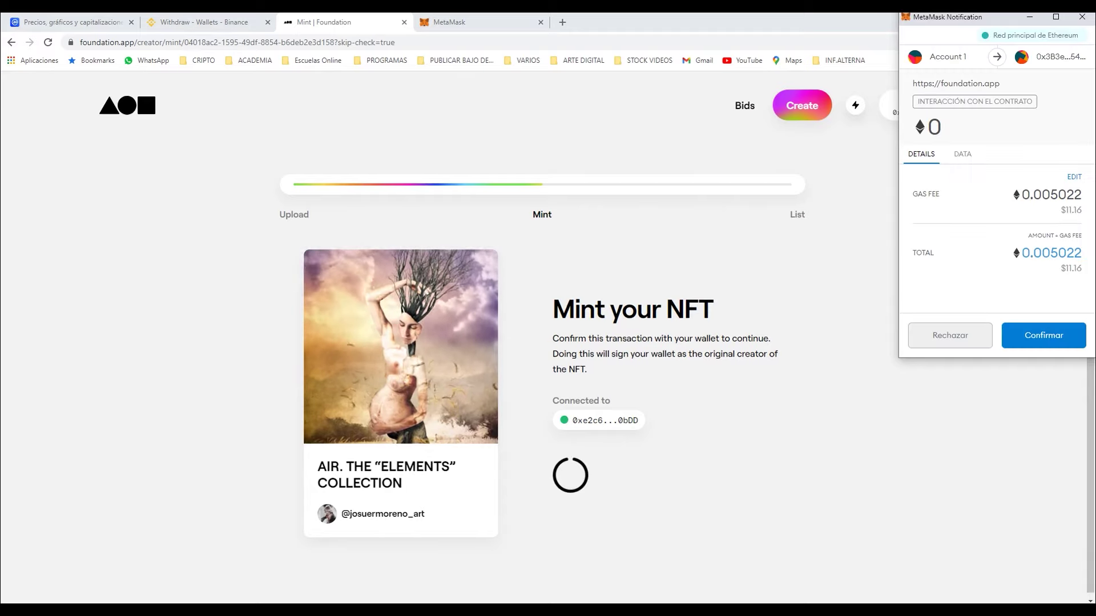
left_click_drag(1076, 268, 1082, 268)
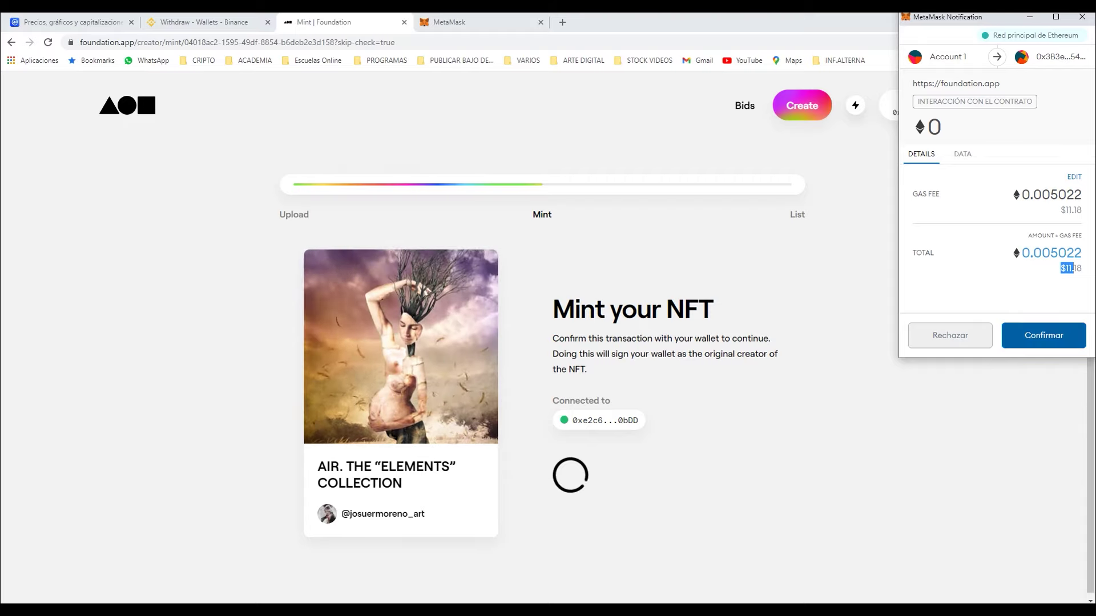
left_click(1043, 335)
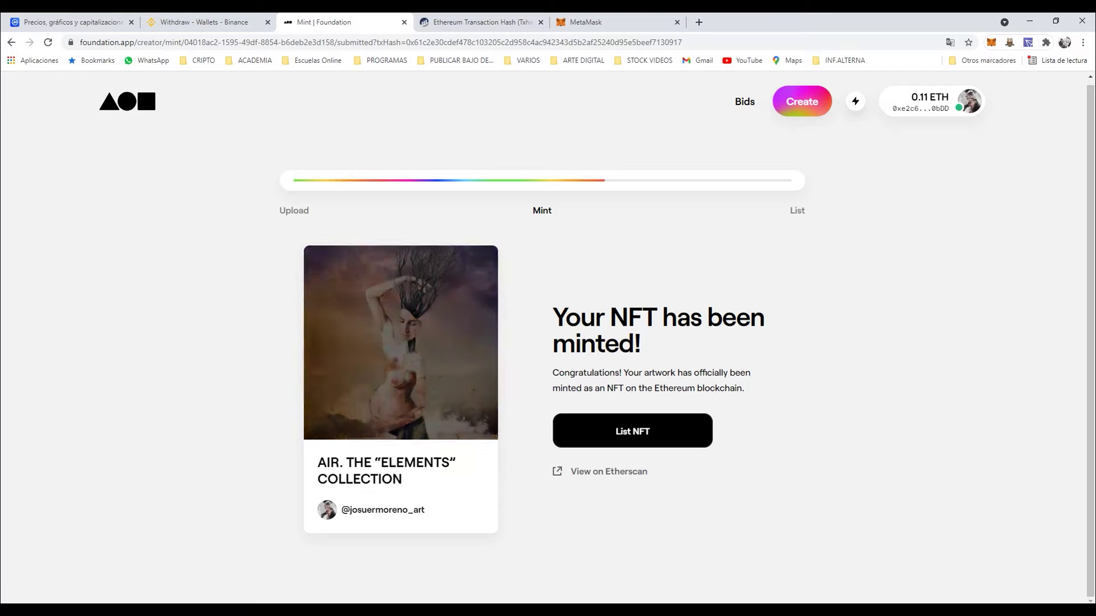
Proceed to listing the minted NFT and enter a reserve price of 0,7 ETH.
left_click(633, 431)
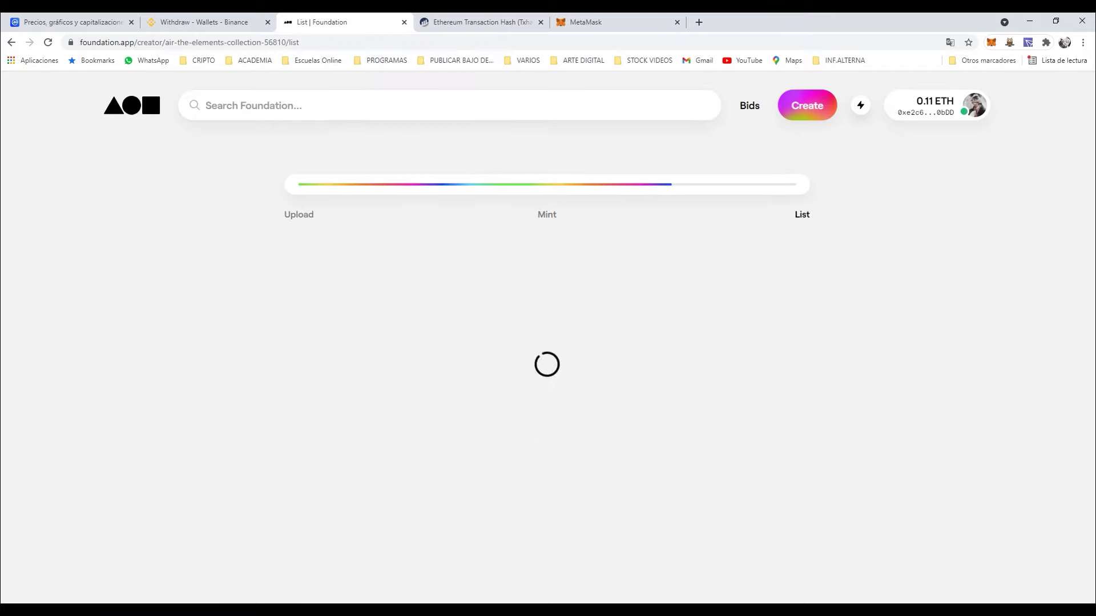
scroll(548, 343, "down", 2)
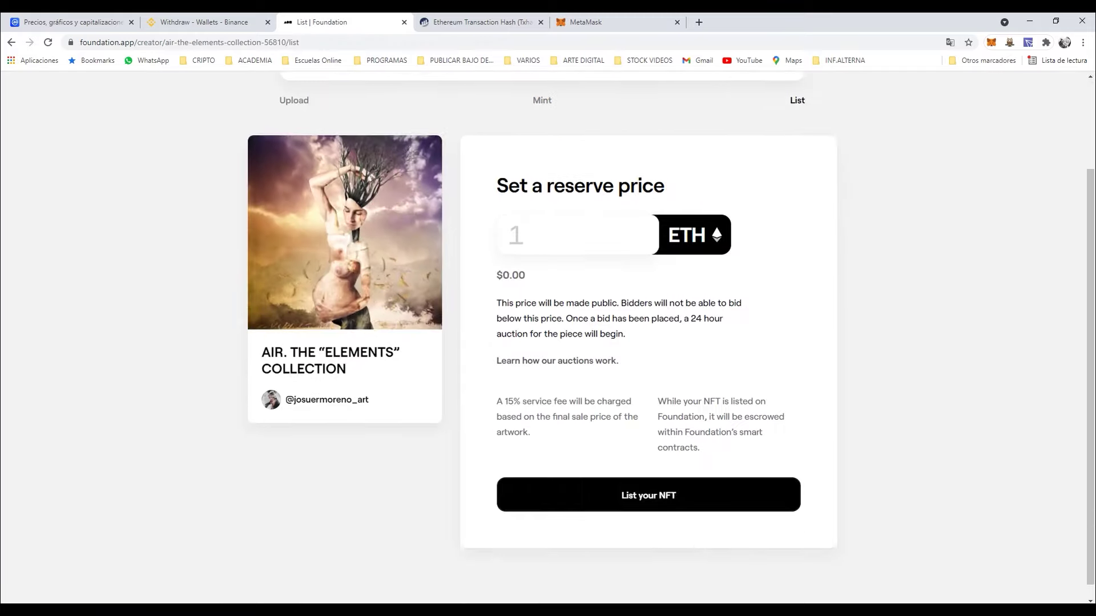
scroll(548, 343, "up", 2)
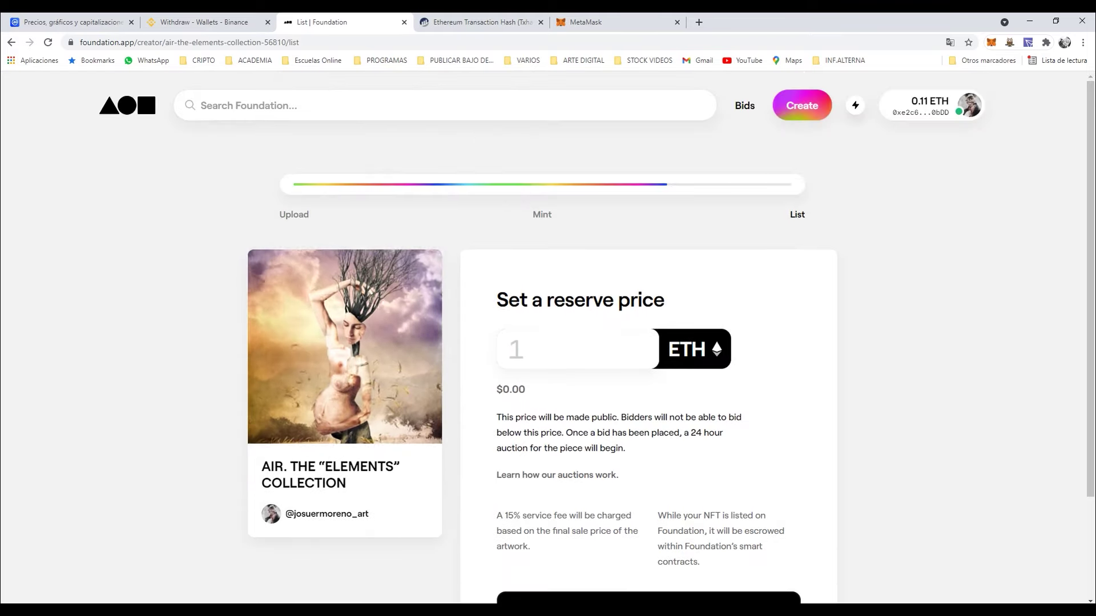
scroll(548, 343, "down", 2)
left_click(577, 235)
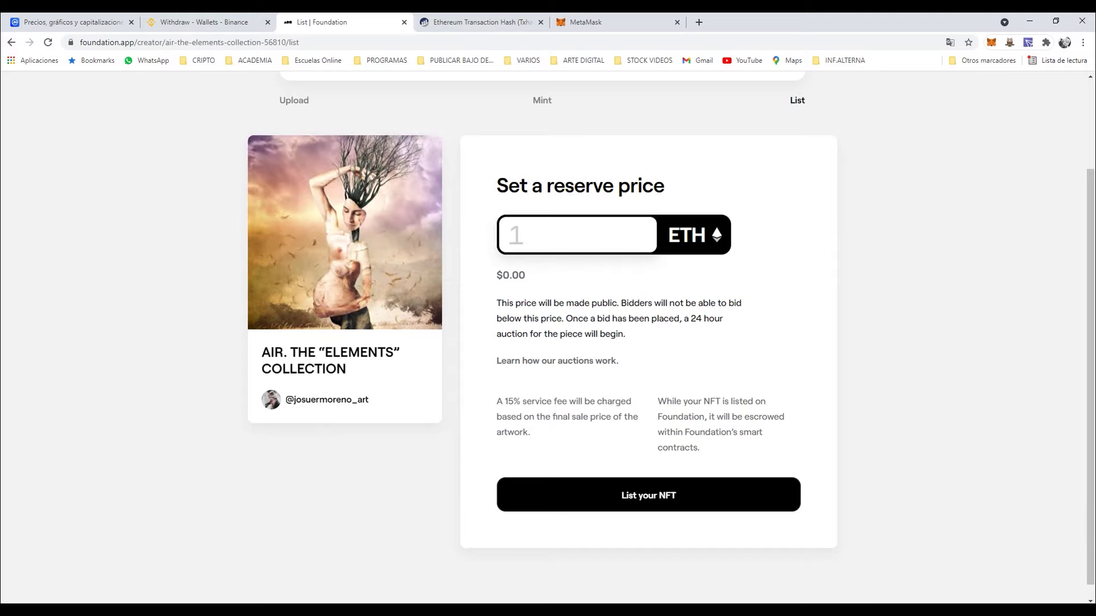
type("0")
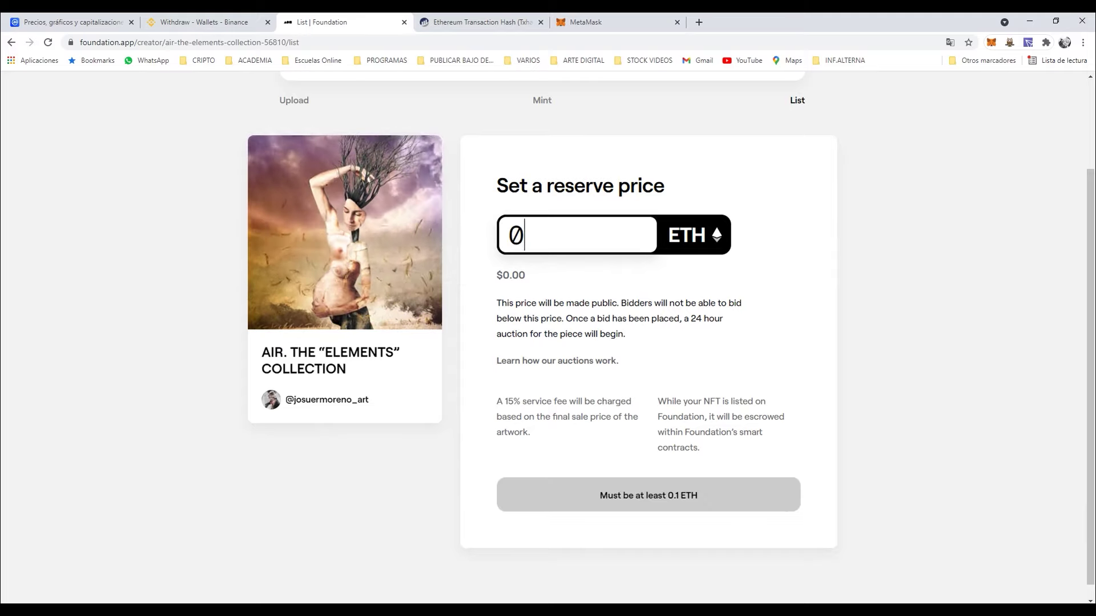
type(",")
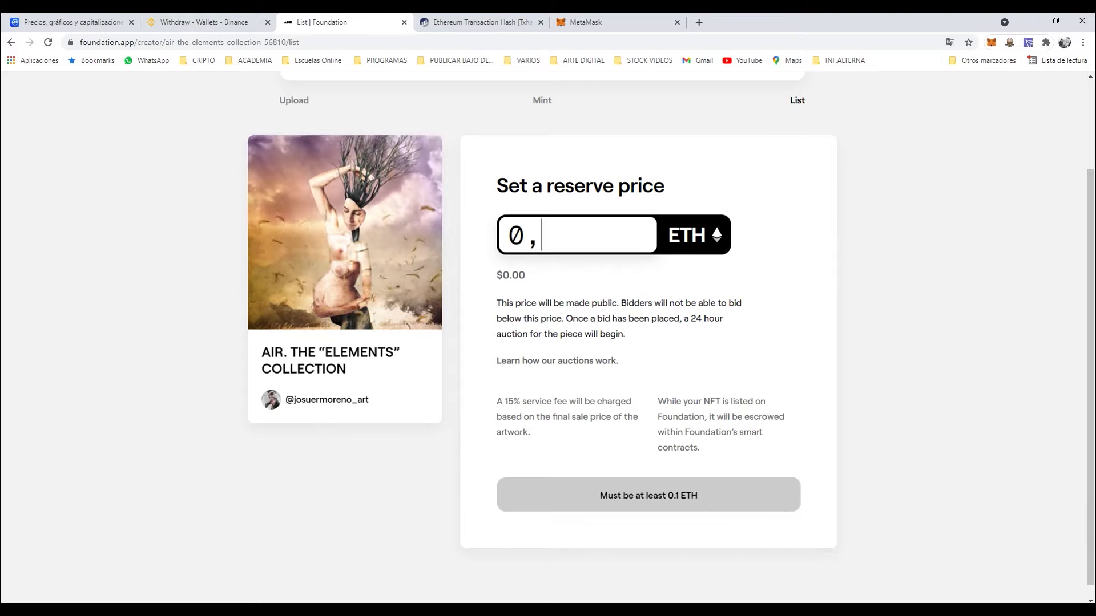
type("7")
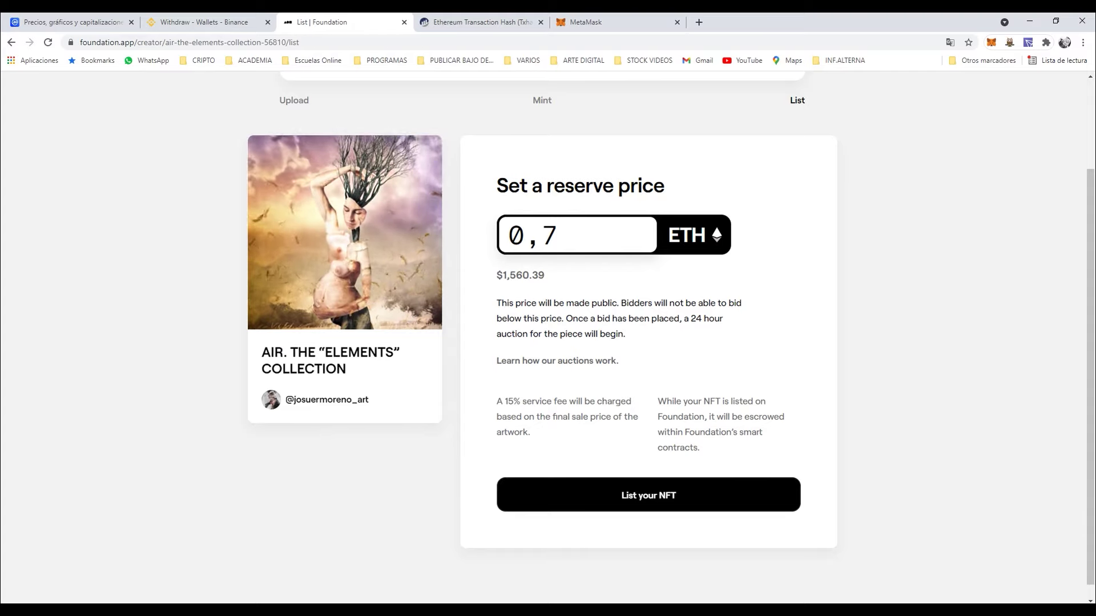
Check the $1,560.39 dollar equivalent and the 15% service fee note.
left_click_drag(496, 275, 537, 275)
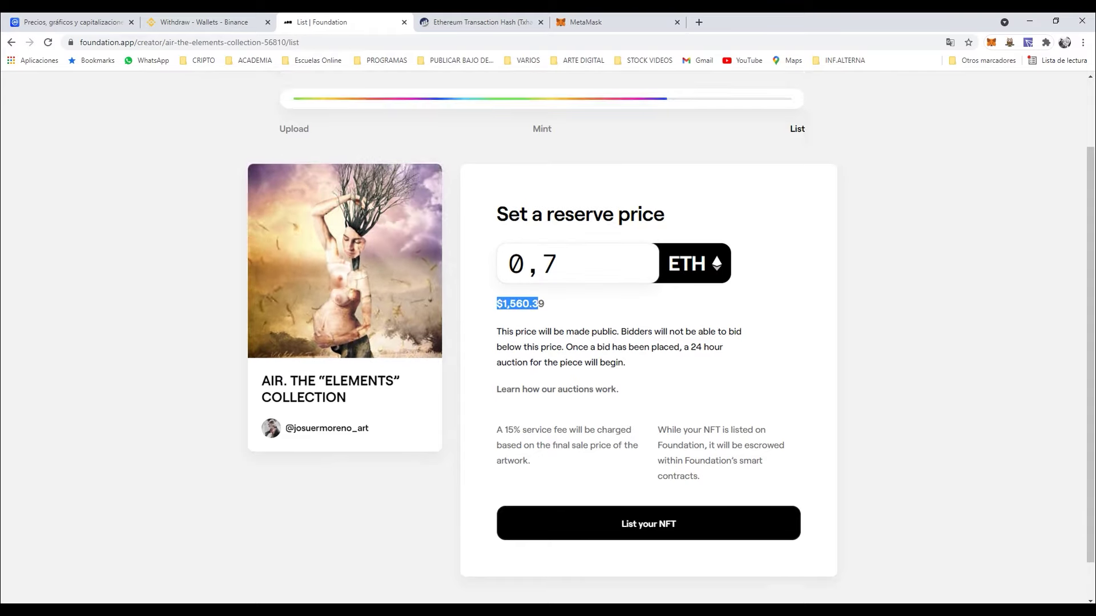
scroll(548, 329, "up", 1)
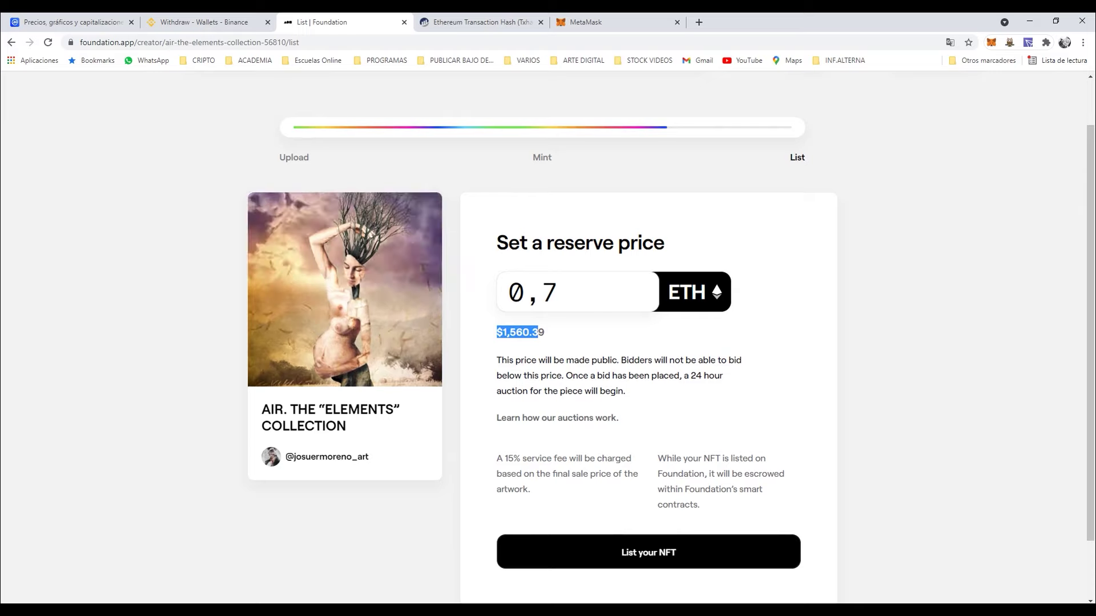
scroll(547, 343, "up", 1)
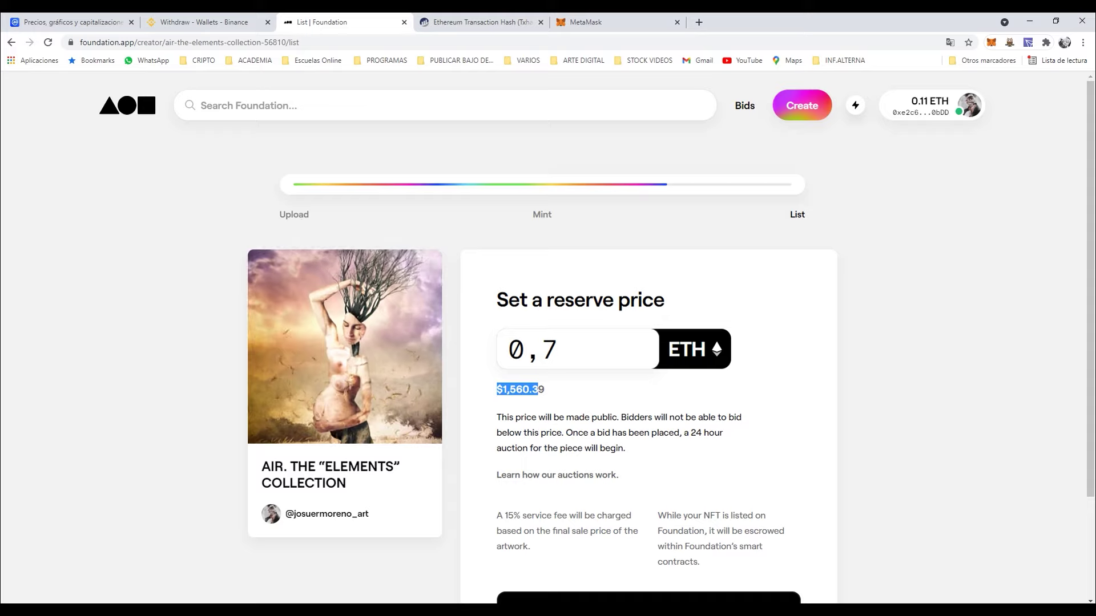
scroll(596, 342, "down", 2)
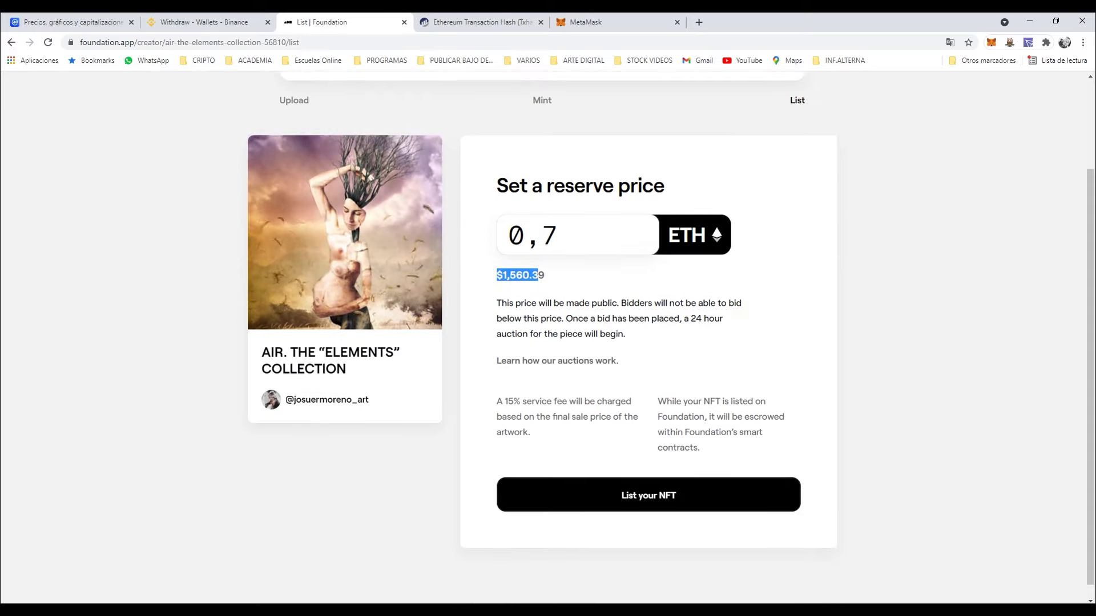
scroll(542, 343, "up", 2)
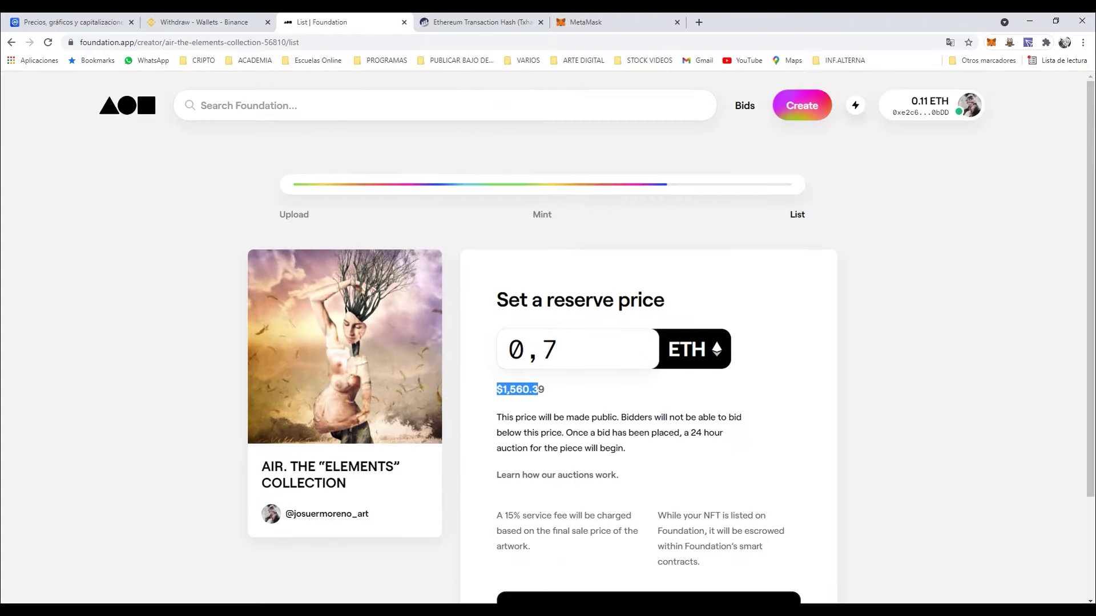
scroll(548, 342, "down", 2)
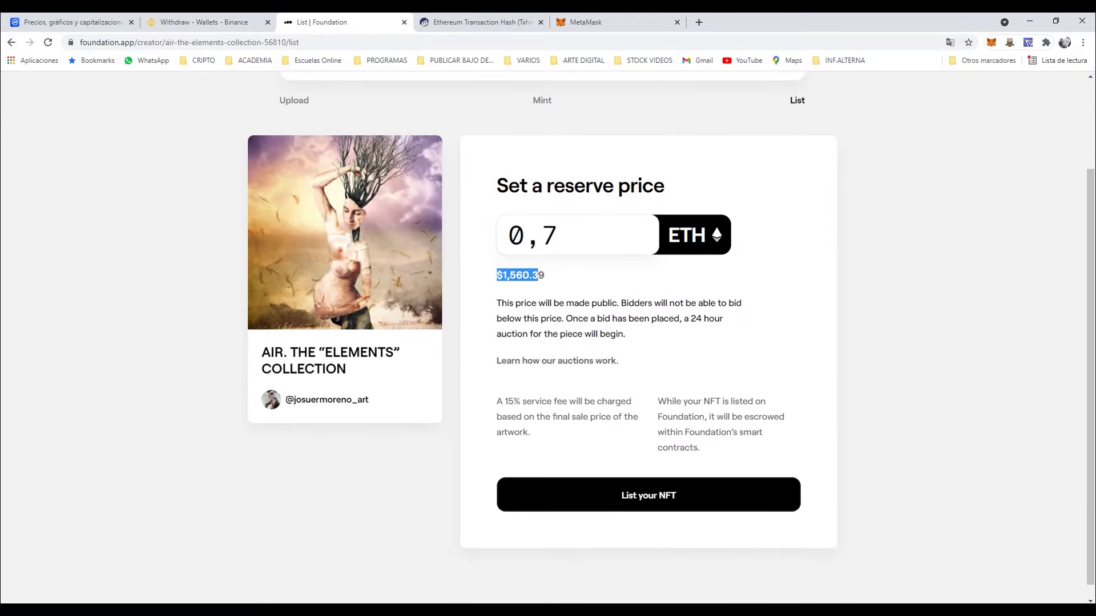
left_click_drag(497, 401, 520, 402)
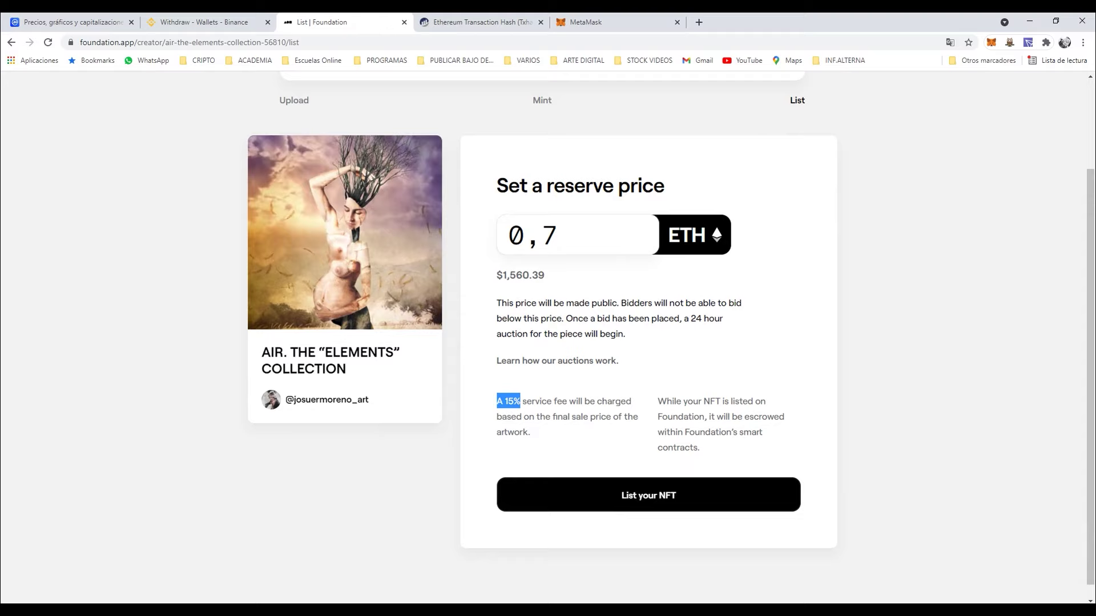
left_click(497, 303)
scroll(548, 343, "up", 1)
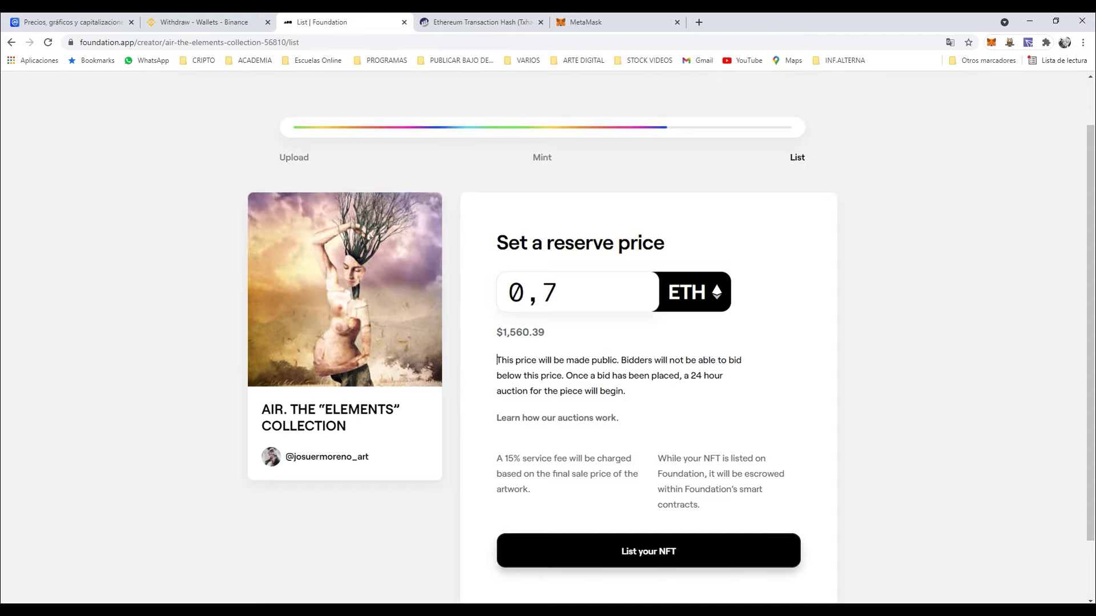
Submit the listing at 0,7 ETH and confirm its gas fee in MetaMask.
left_click(649, 552)
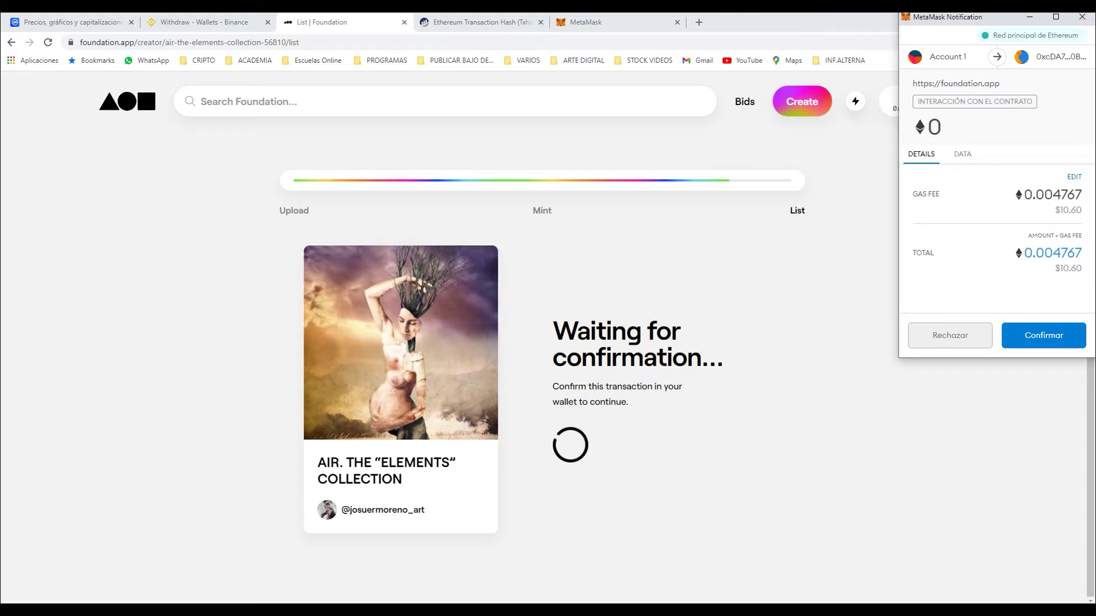
left_click(1018, 328)
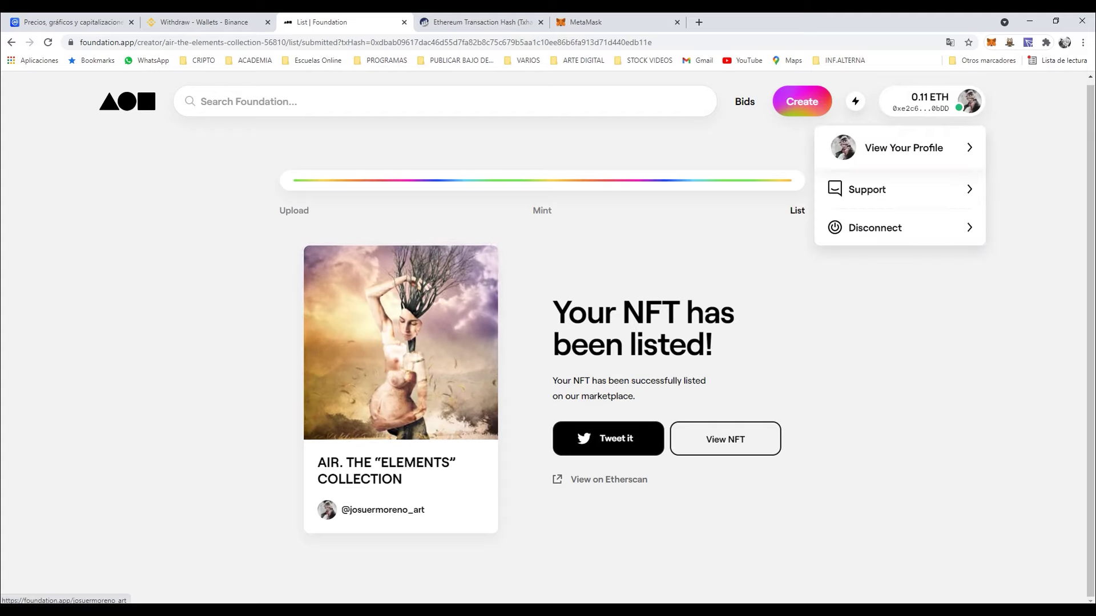
Open your profile and find the AIR. THE "ELEMENTS" COLLECTION card under Created at 0.70 ETH.
left_click(903, 148)
scroll(903, 148, "down", 2)
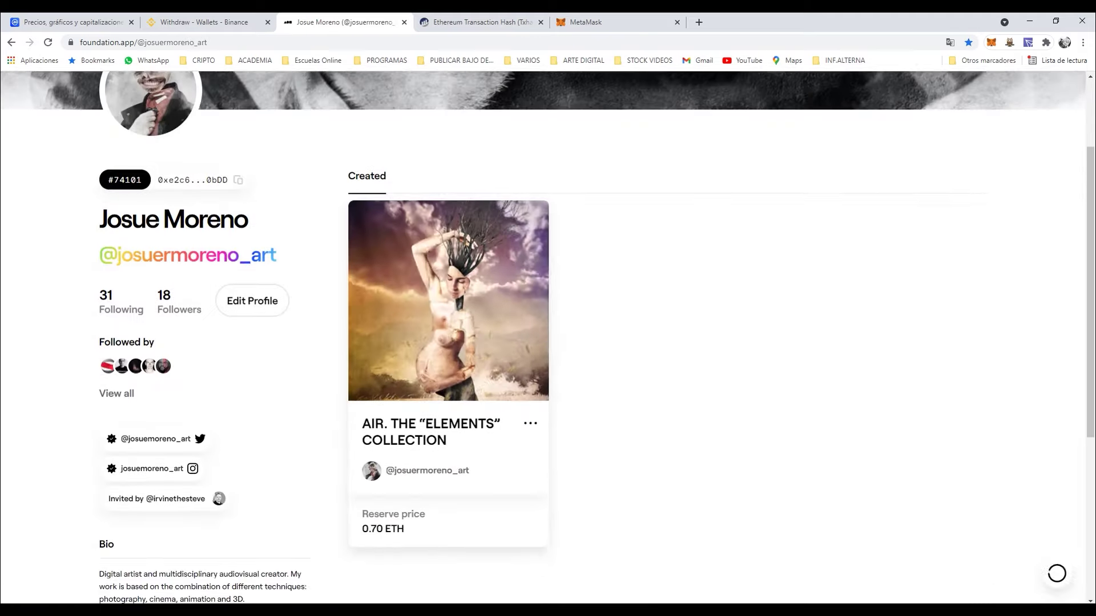
scroll(448, 302, "down", 1)
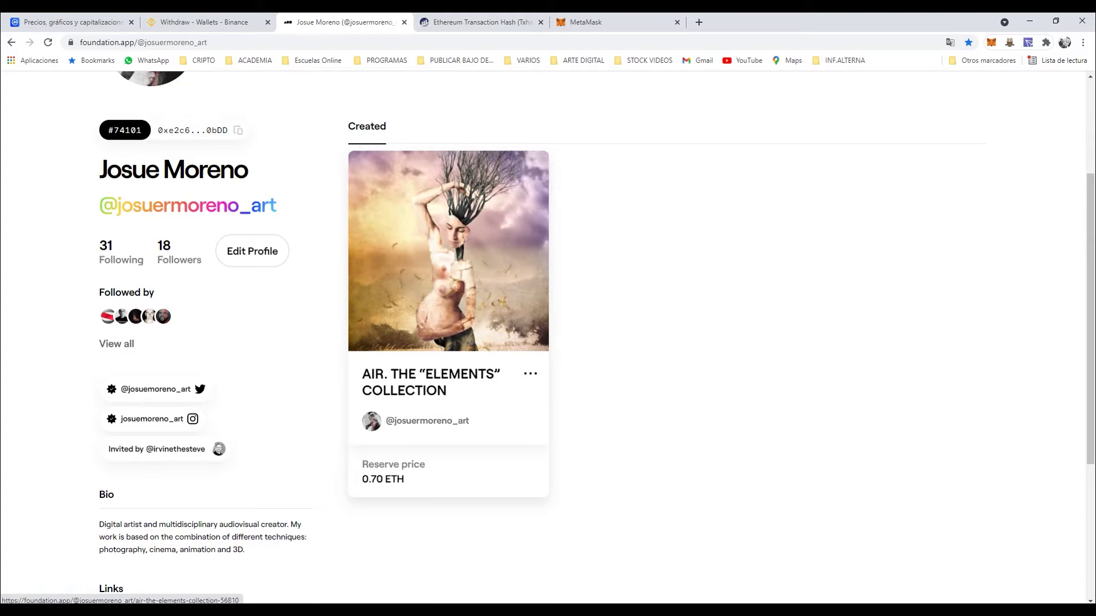
scroll(448, 302, "up", 2)
scroll(448, 303, "down", 2)
scroll(448, 302, "down", 2)
scroll(448, 302, "up", 3)
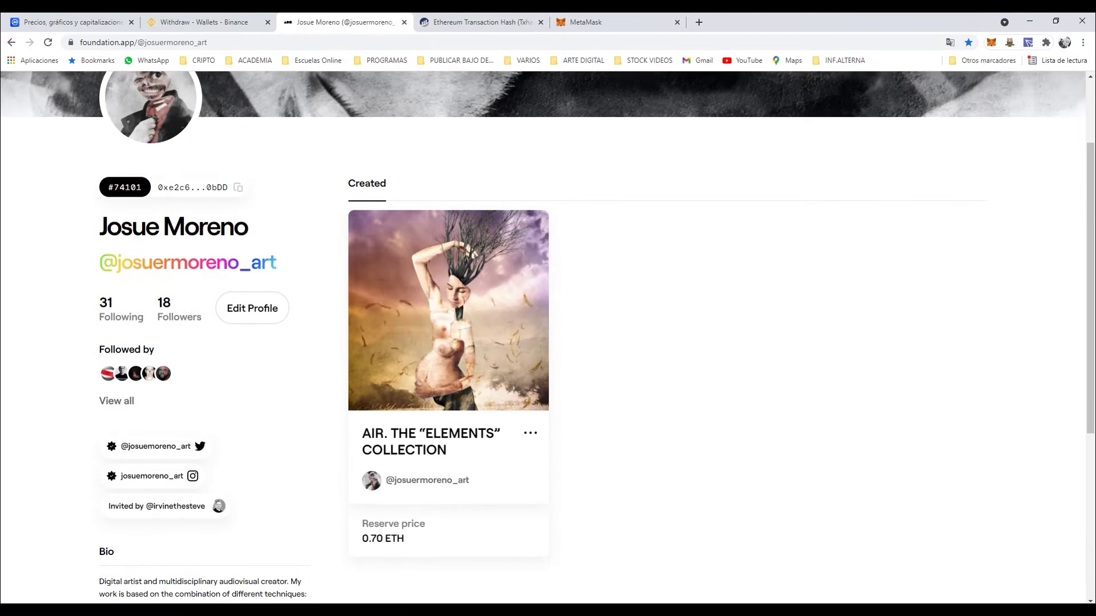
scroll(448, 303, "down", 3)
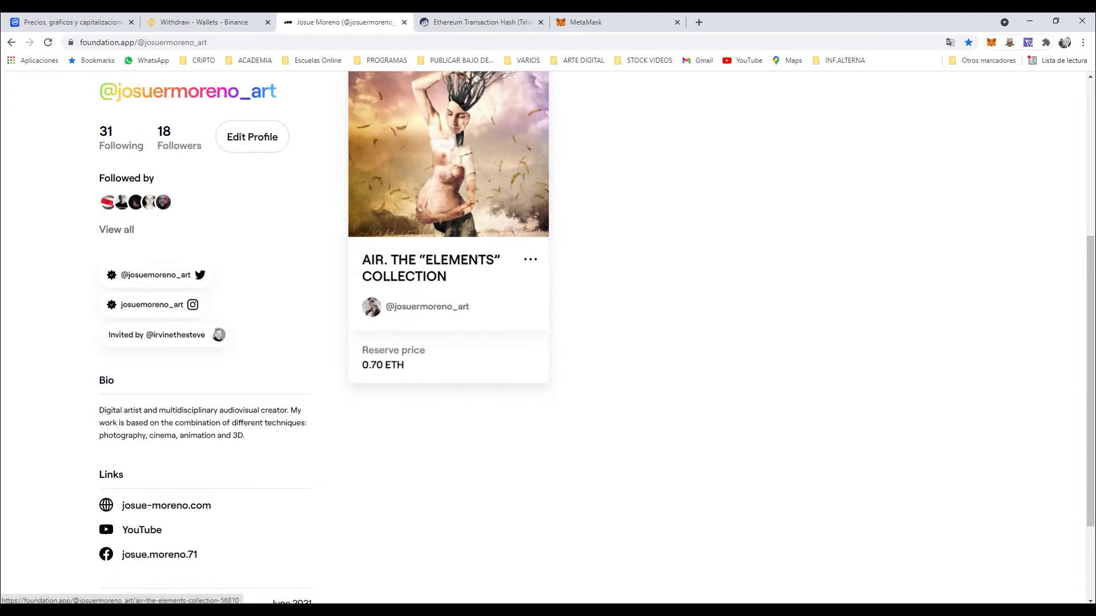
scroll(448, 303, "up", 3)
scroll(448, 302, "up", 2)
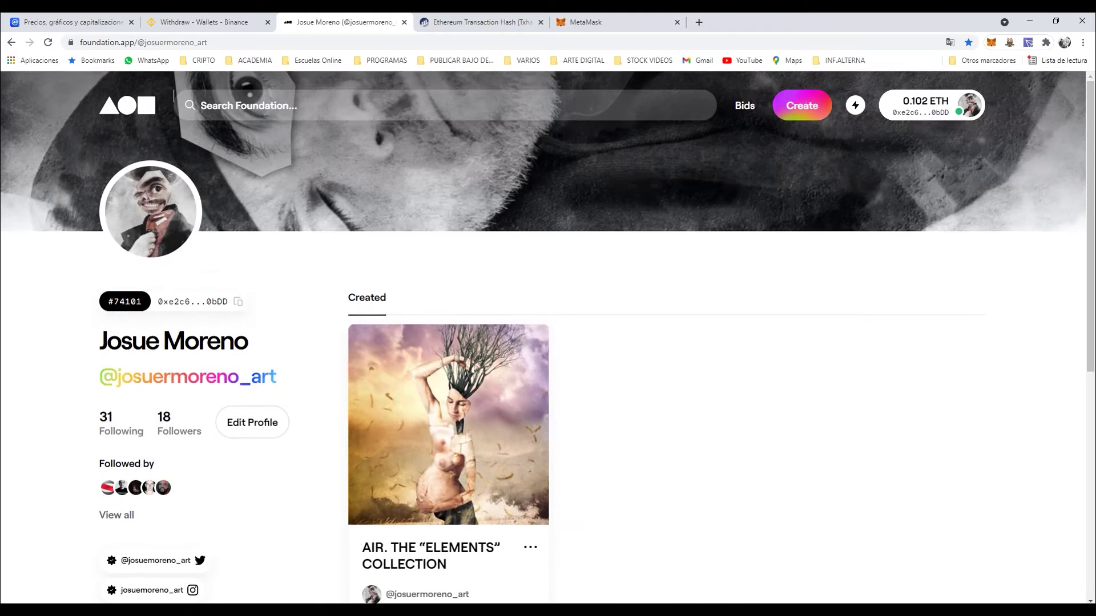
scroll(448, 303, "down", 3)
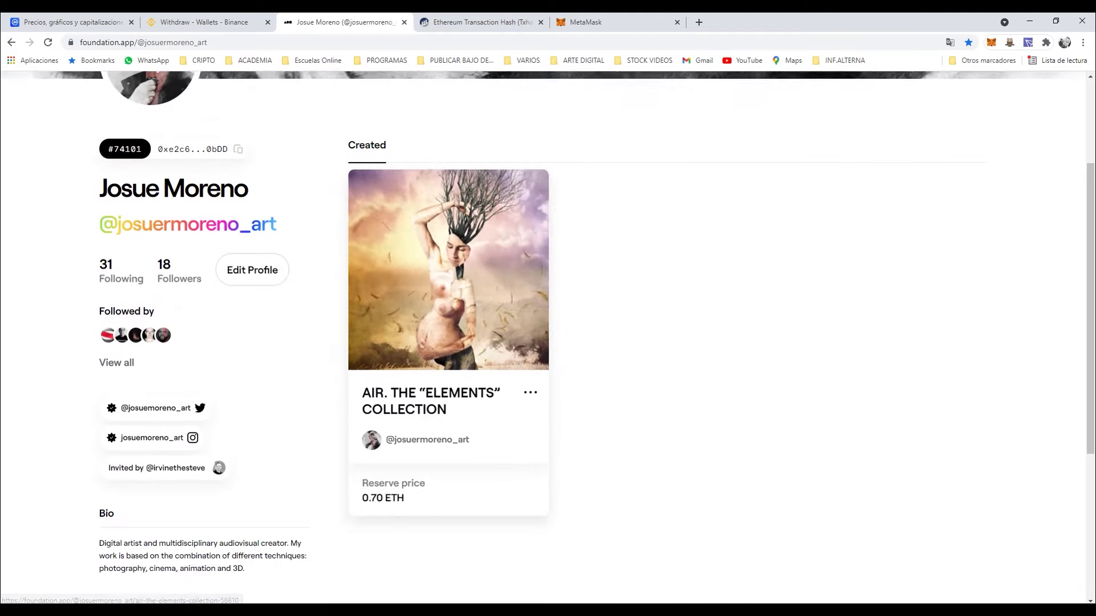
Open the NFT's artwork page and check its edition of 1.
left_click(448, 302)
scroll(448, 302, "down", 3)
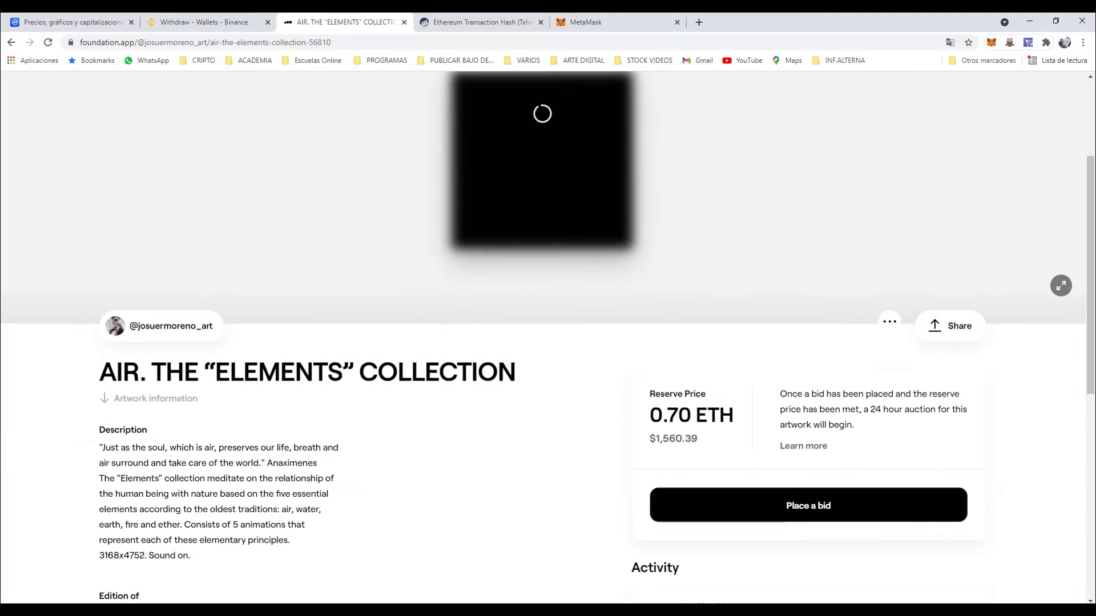
scroll(548, 343, "down", 1)
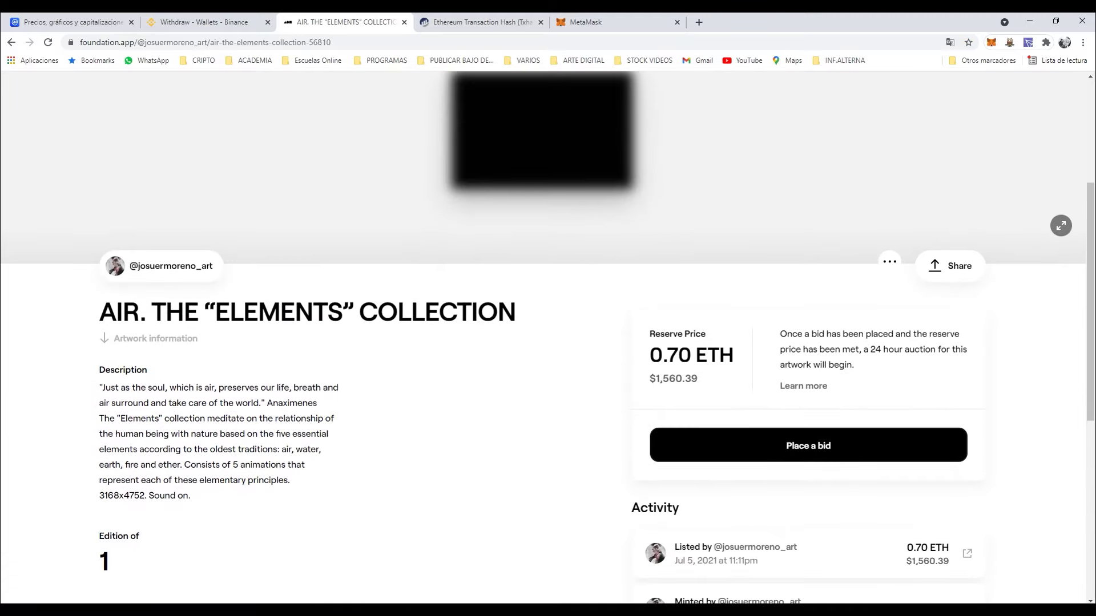
scroll(548, 331, "down", 2)
scroll(547, 331, "down", 1)
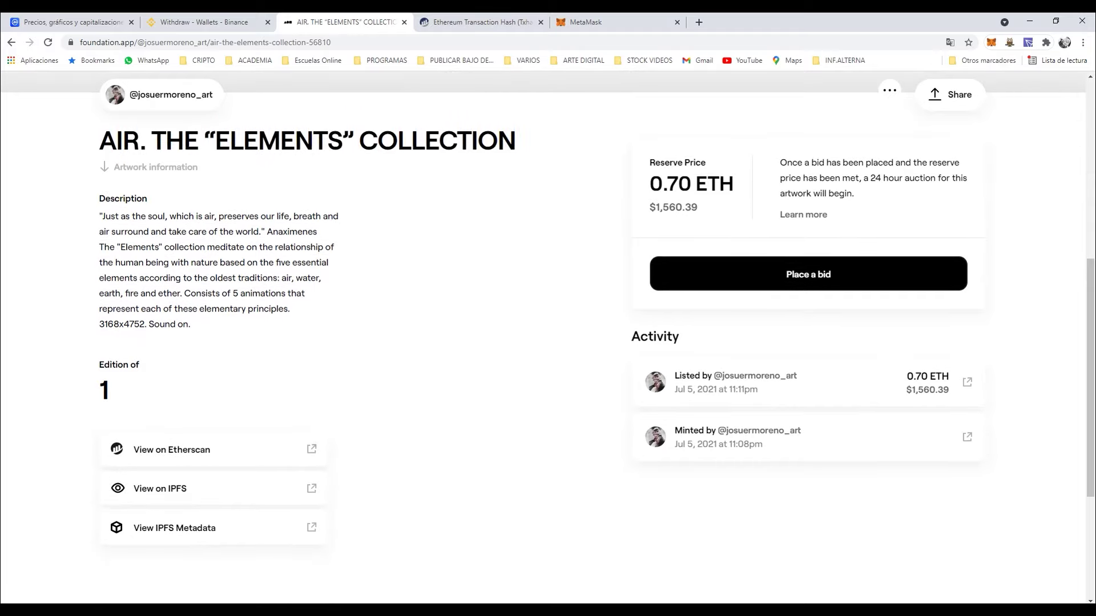
key("ctrl+a")
double_click(104, 389)
Review the 0.70 ETH reserve price and Minted and Listed activity, then return to the Foundation home page.
scroll(548, 342, "up", 2)
scroll(548, 342, "up", 2)
scroll(548, 342, "up", 2)
scroll(548, 343, "down", 4)
scroll(548, 342, "down", 2)
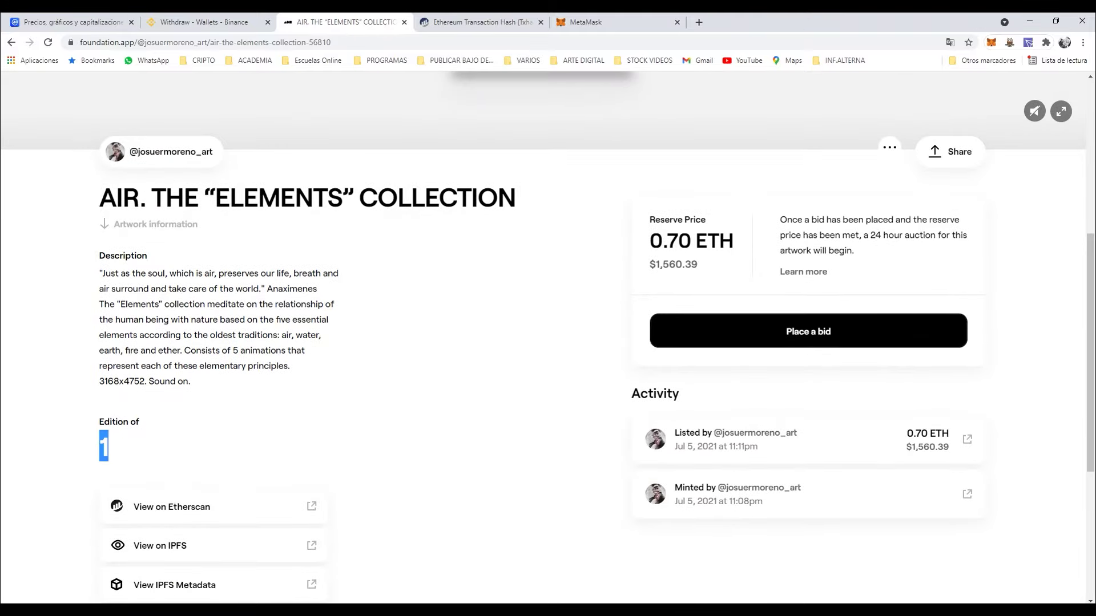
scroll(548, 342, "up", 2)
scroll(548, 342, "up", 1)
scroll(548, 342, "down", 3)
scroll(548, 343, "down", 3)
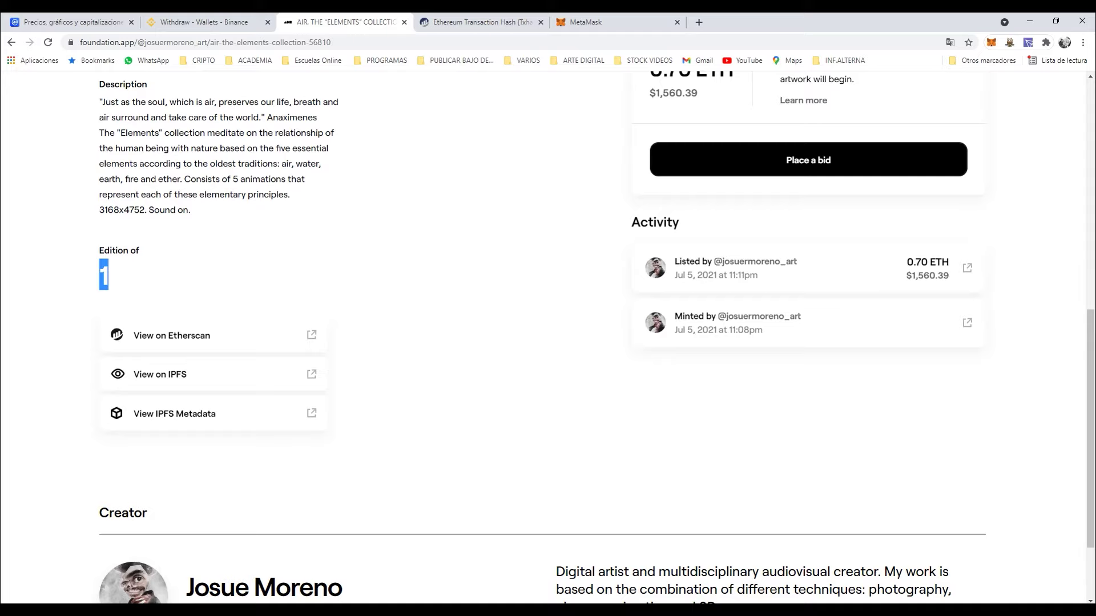
scroll(548, 342, "up", 3)
scroll(548, 343, "up", 5)
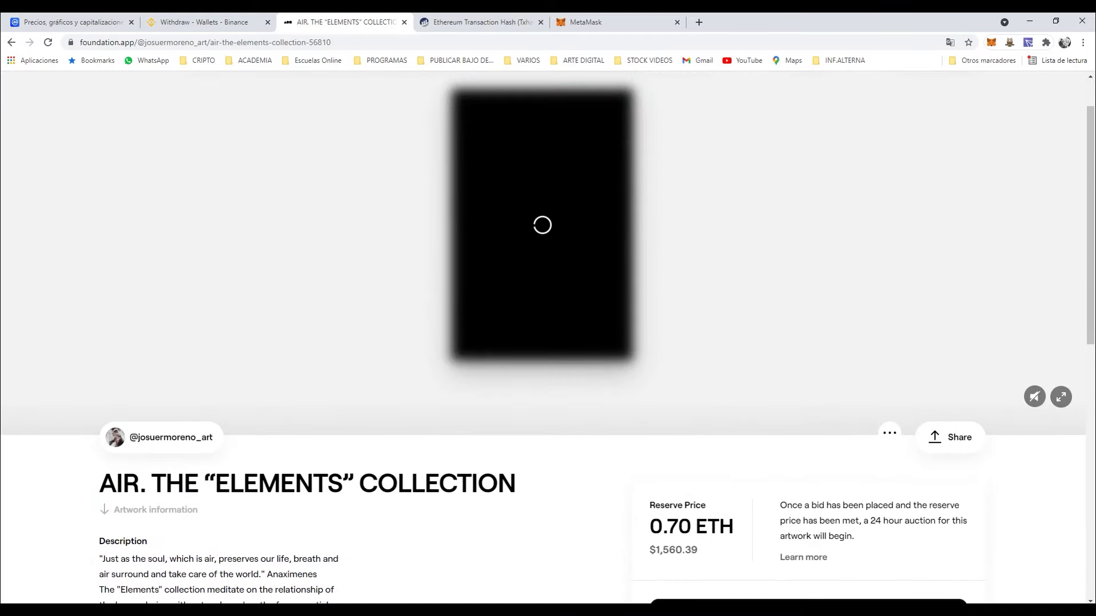
scroll(548, 342, "down", 5)
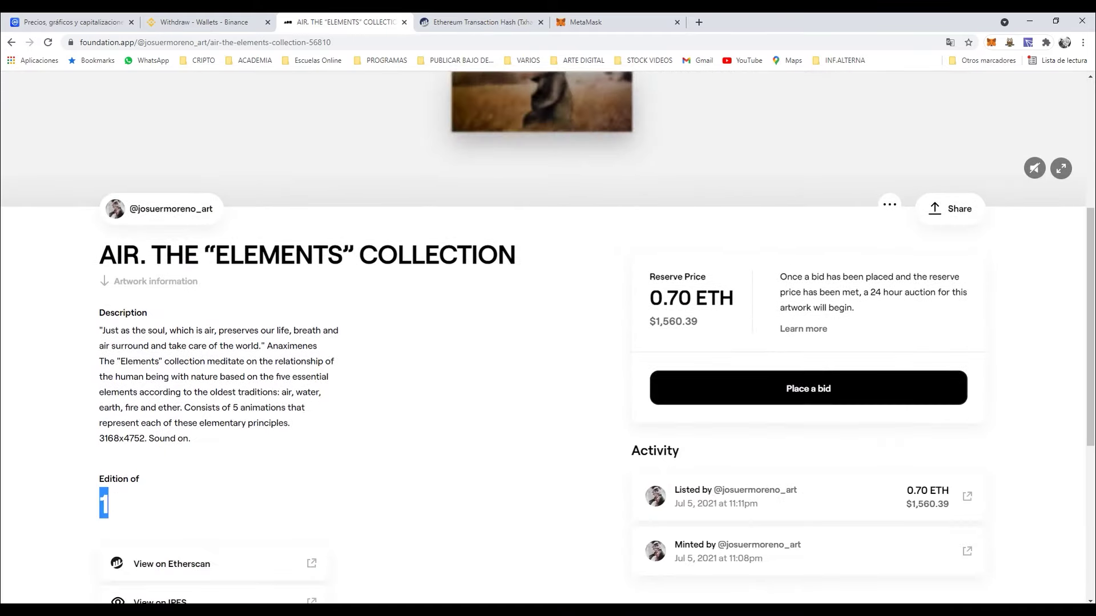
scroll(548, 342, "up", 6)
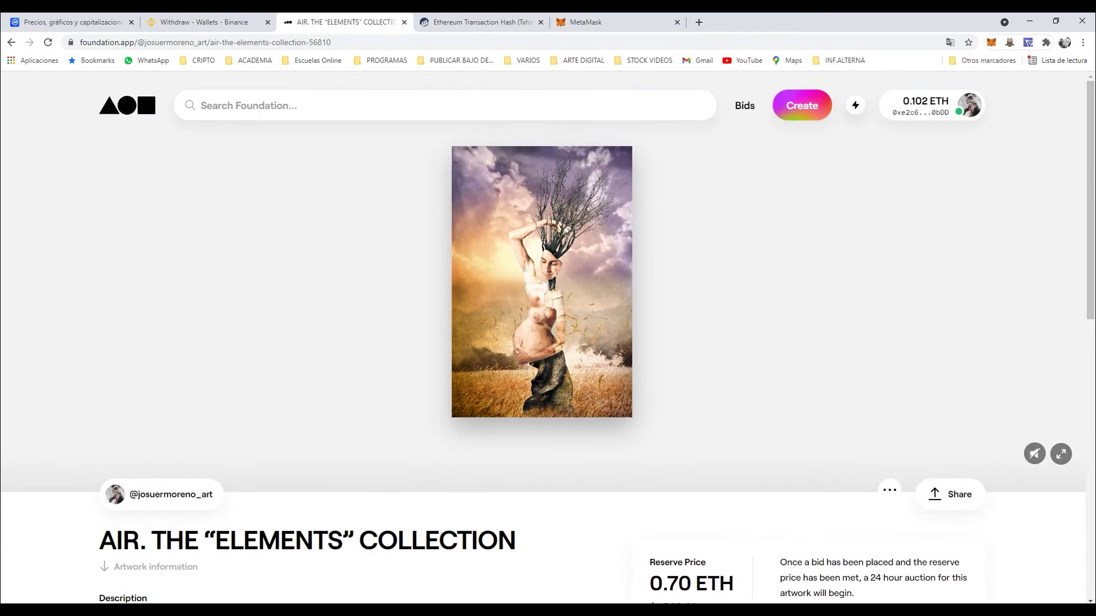
left_click(145, 90)
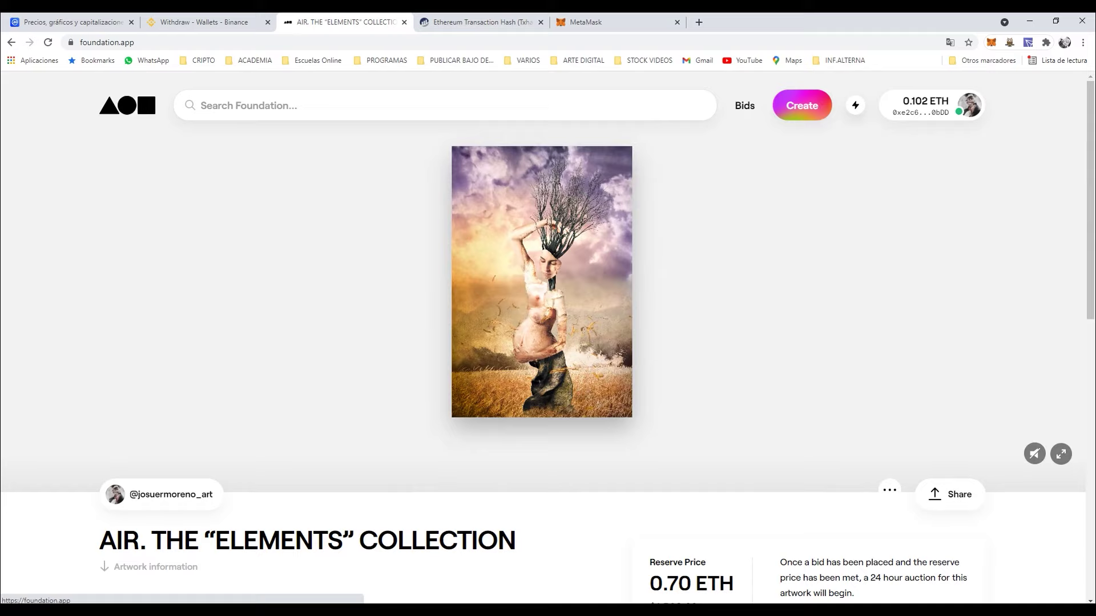